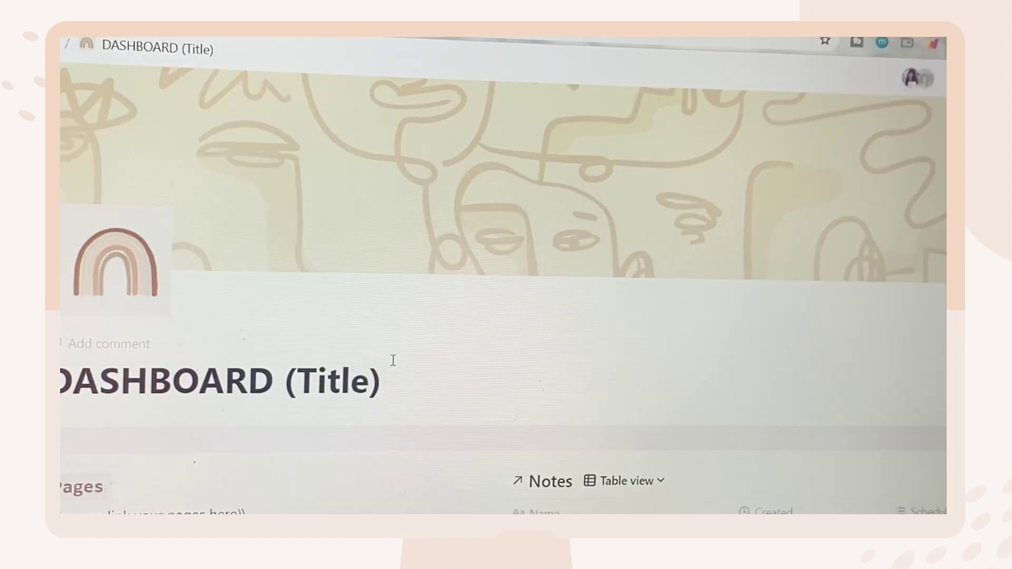
- Look over the DASHBOARD (Title) template page, and open and look through the Youtube (Your title) template page
scroll(246, 389, "down", 3)
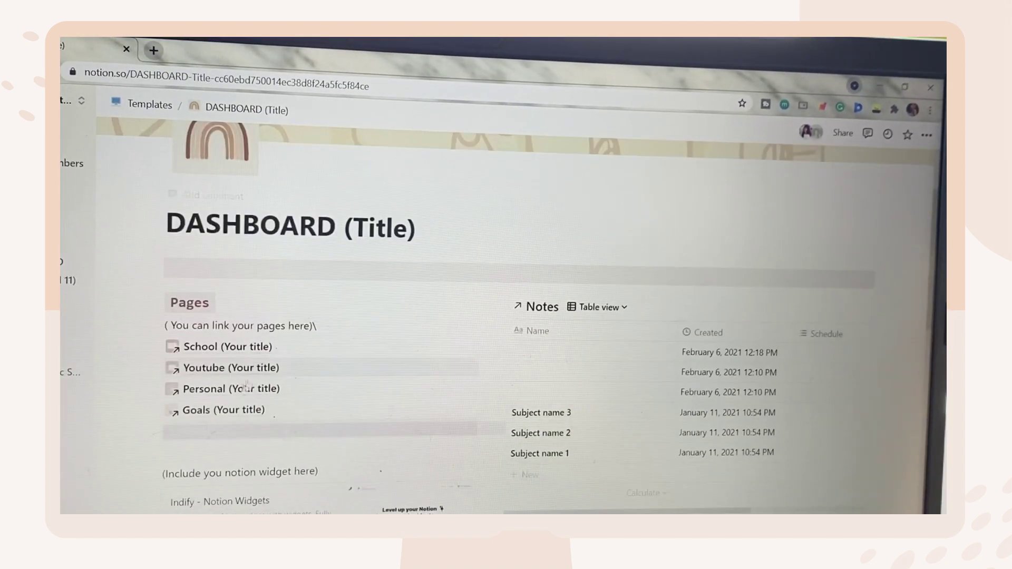
left_click(239, 347)
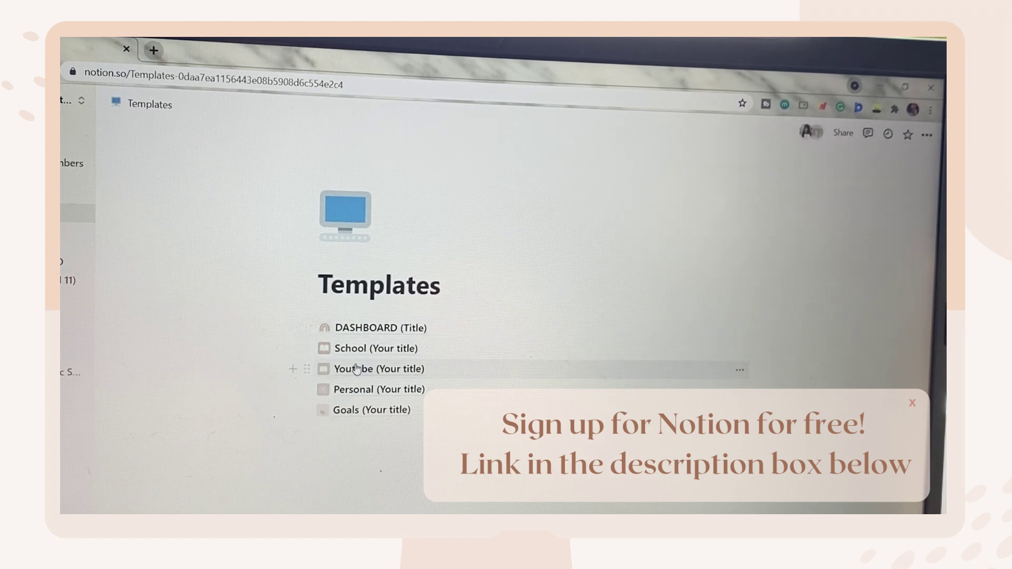
left_click(357, 369)
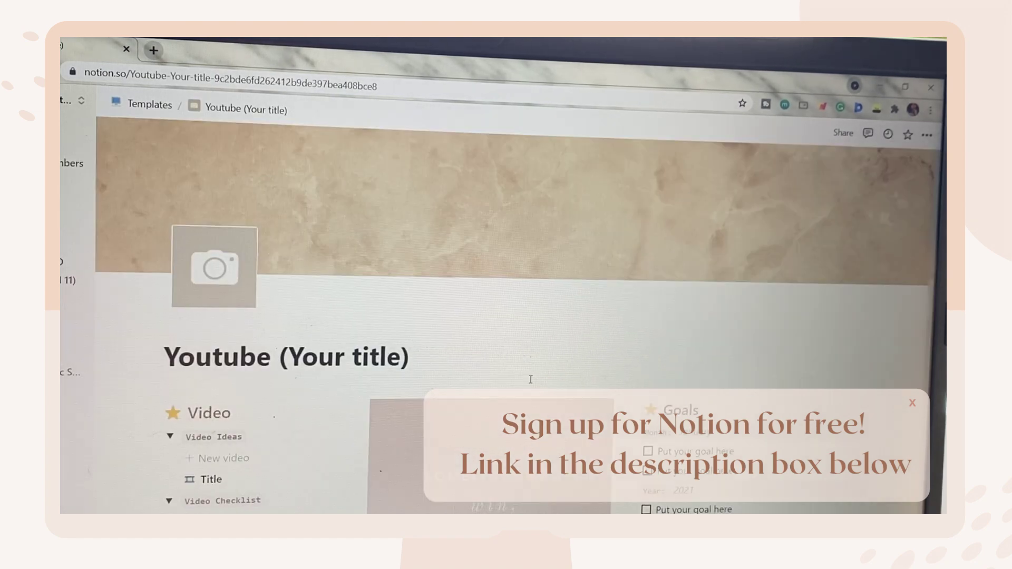
scroll(332, 346, "down", 3)
scroll(332, 346, "down", 4)
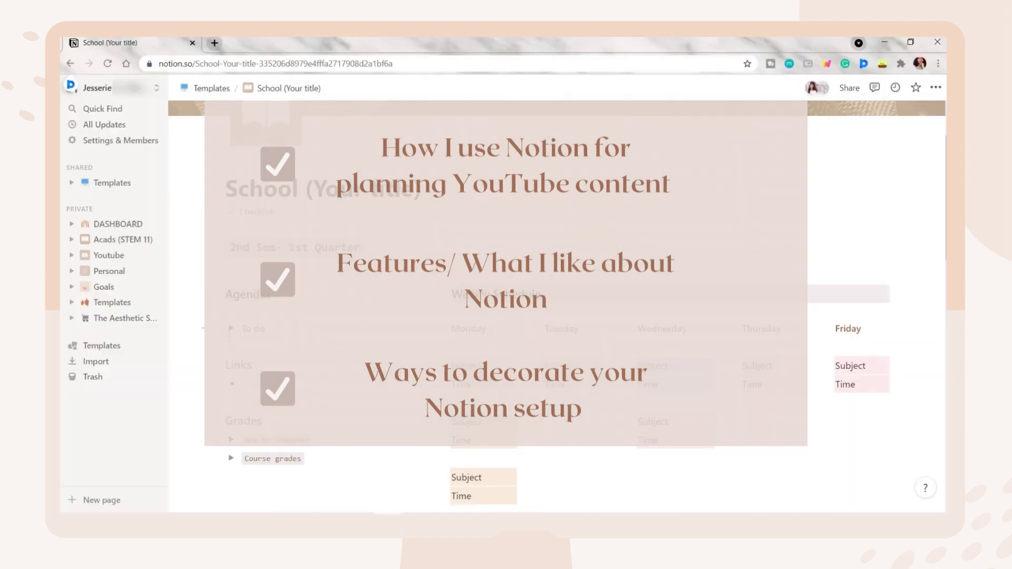
- Expand the To do, How to compute? and Course grades toggles on the School (Your title) page
left_click(231, 331)
scroll(231, 333, "down", 2)
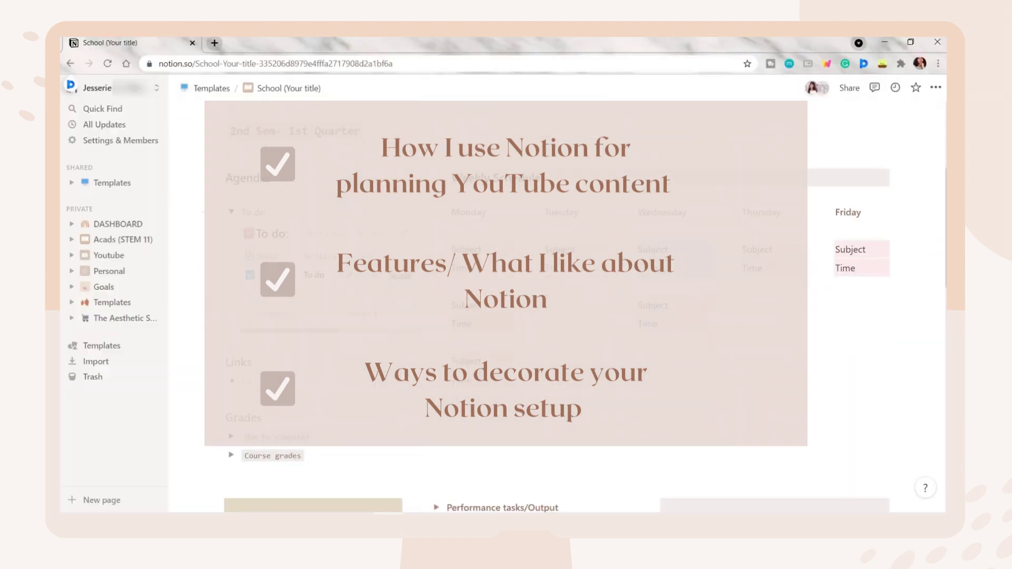
scroll(235, 367, "down", 1)
left_click(231, 362)
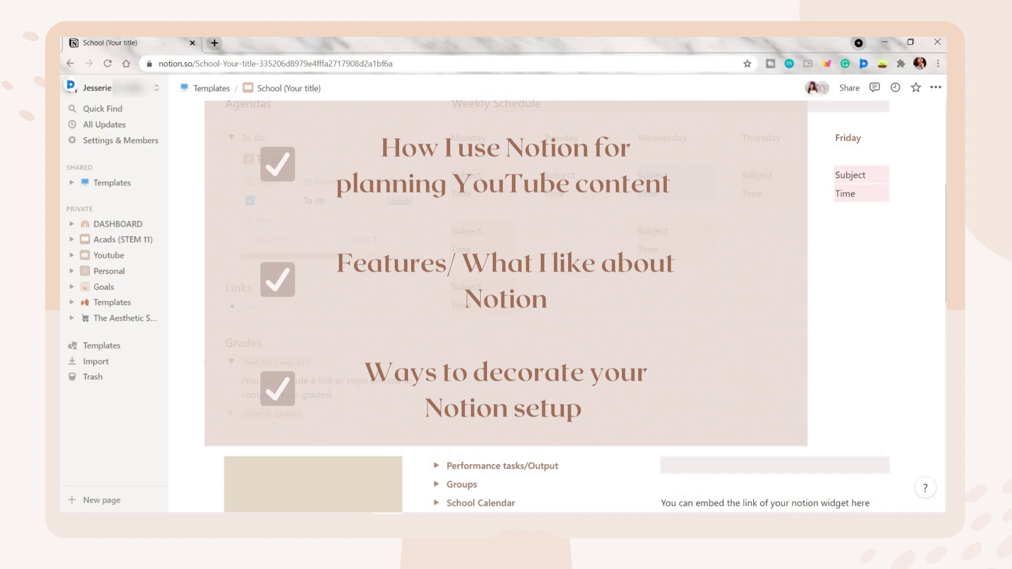
scroll(327, 206, "down", 3)
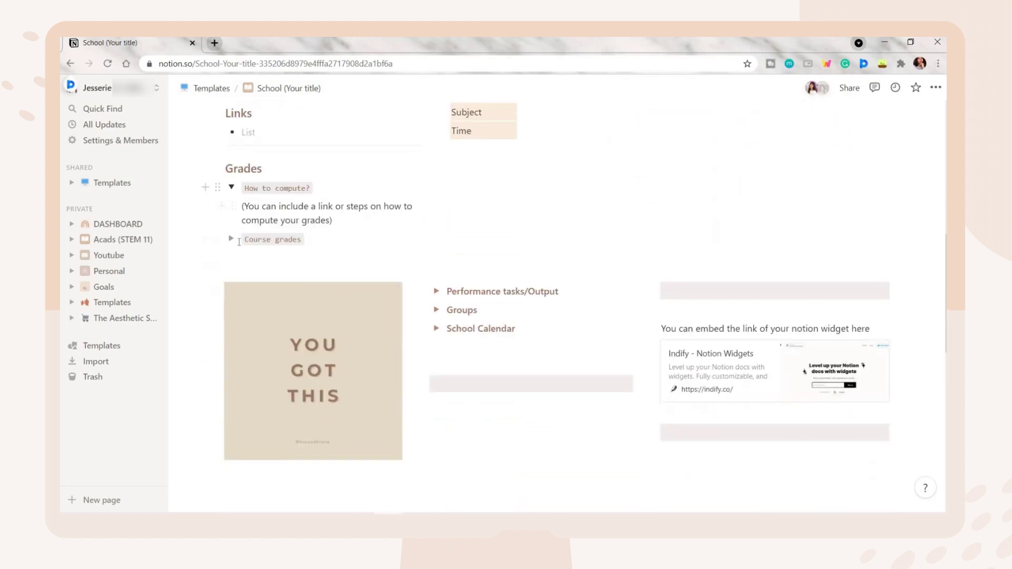
left_click(231, 239)
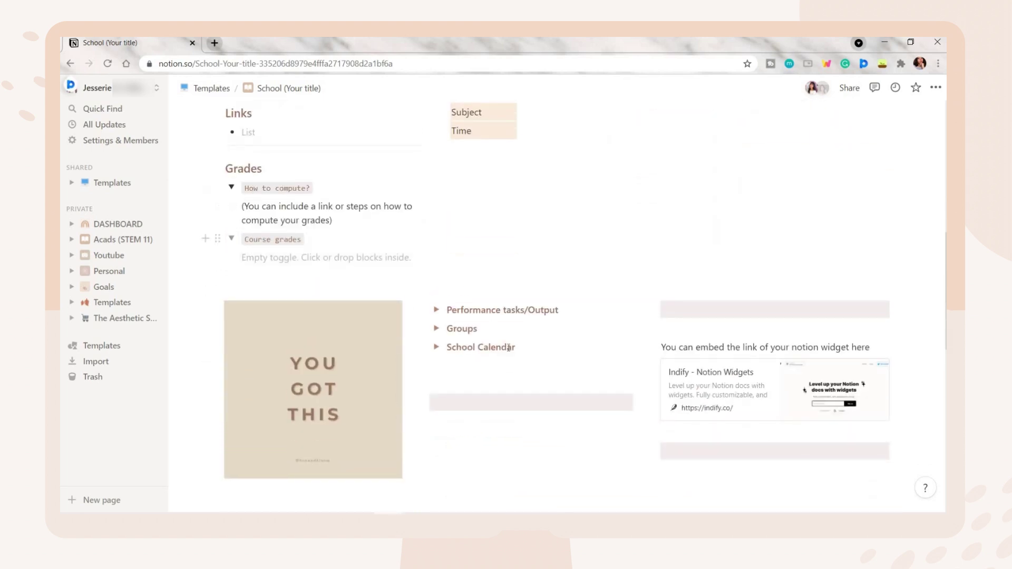
- Expand Performance tasks/Output, Groups and School Calendar on the School page and view their contents down to Notebooks
left_click(436, 311)
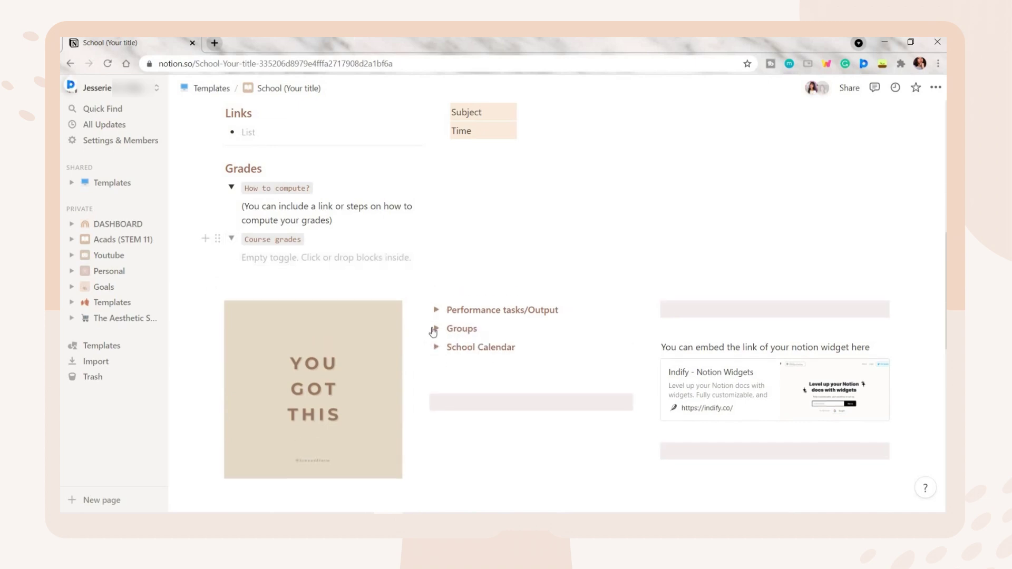
left_click(436, 314)
scroll(520, 377, "down", 2)
left_click(436, 365)
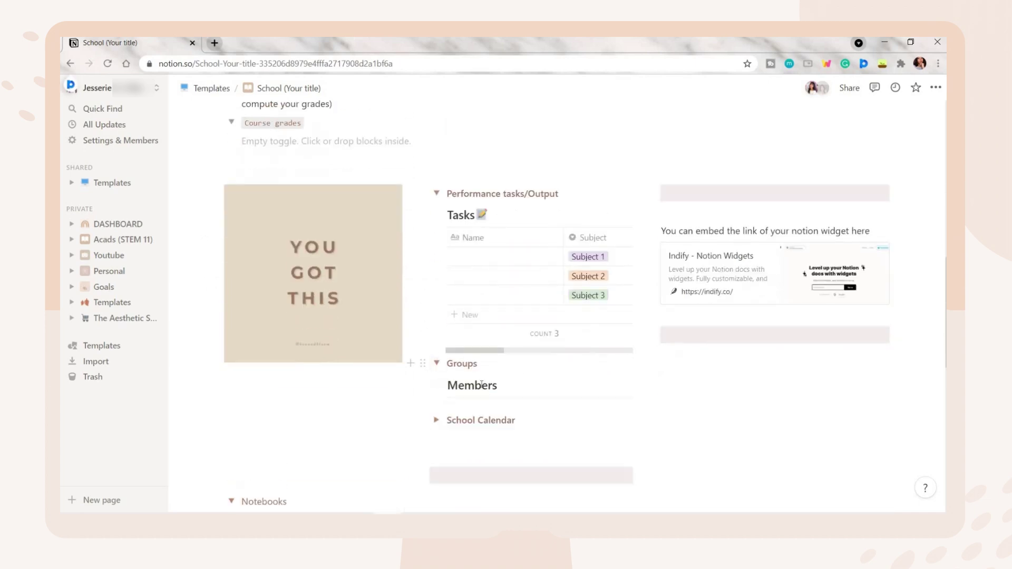
scroll(467, 364, "down", 1)
left_click(437, 362)
scroll(770, 364, "up", 3)
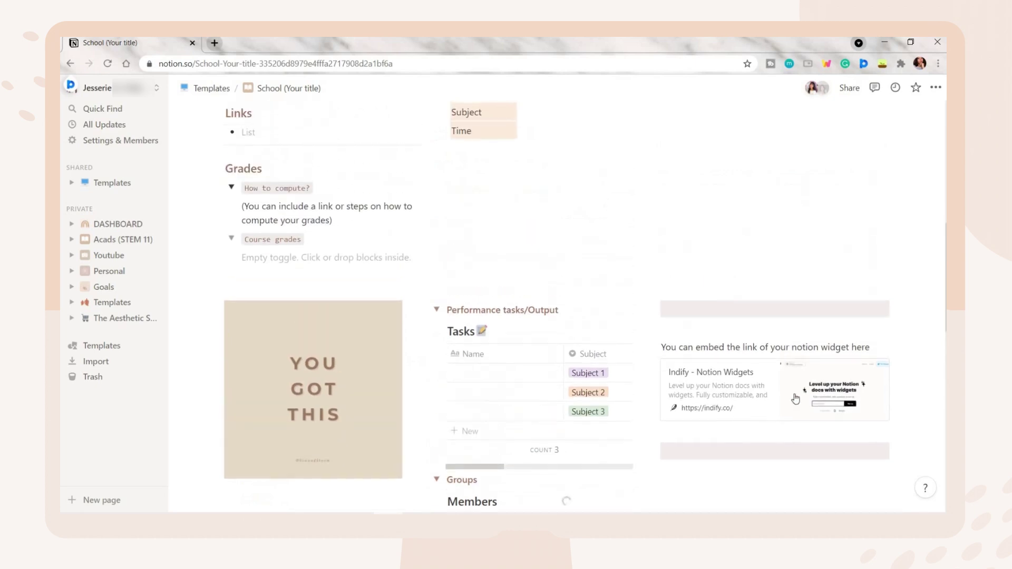
scroll(604, 285, "down", 4)
scroll(603, 284, "down", 10)
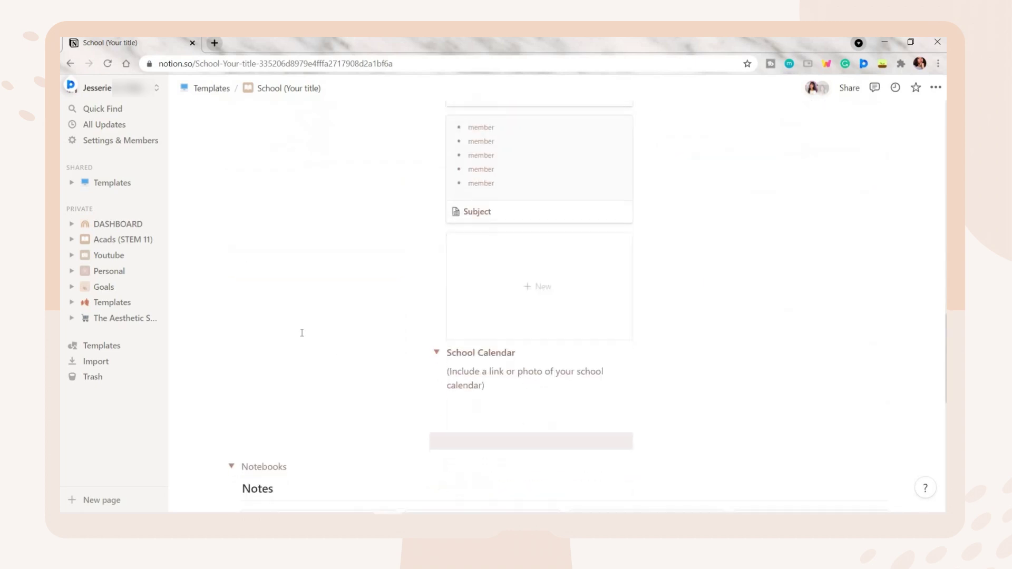
scroll(558, 276, "down", 2)
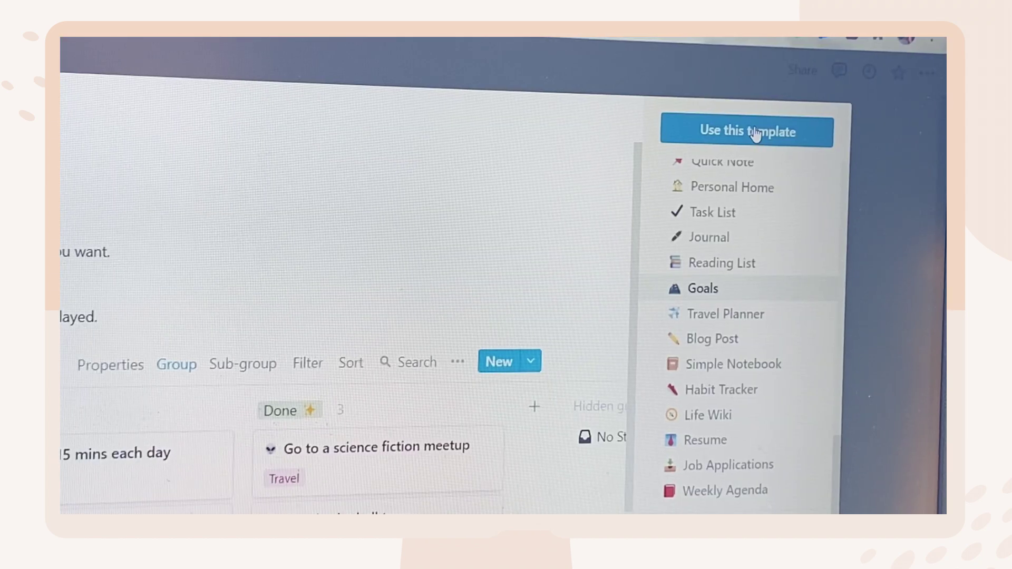
- Apply the Goals template to the untitled page and save the edits made to it
left_click(755, 133)
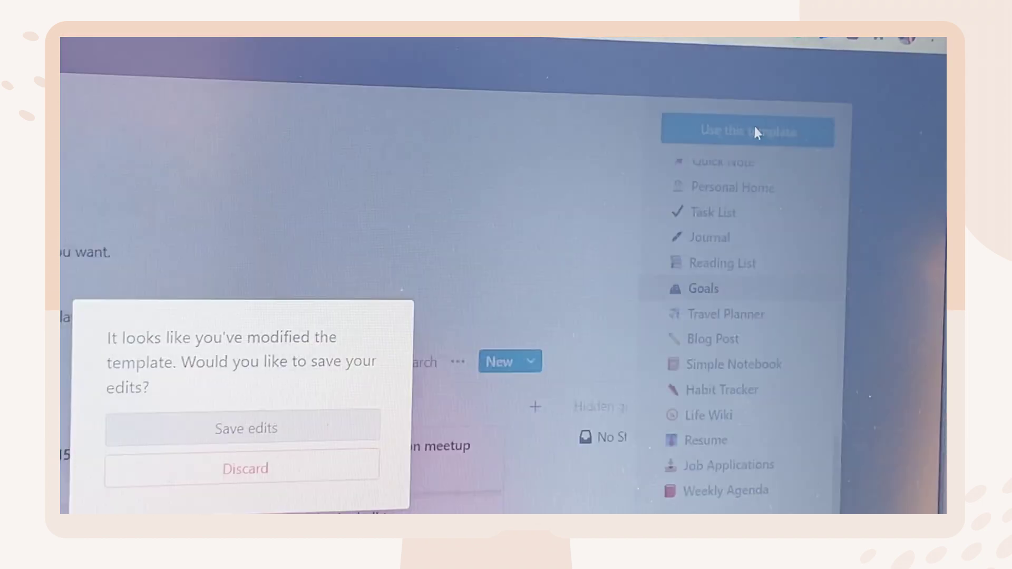
left_click(294, 435)
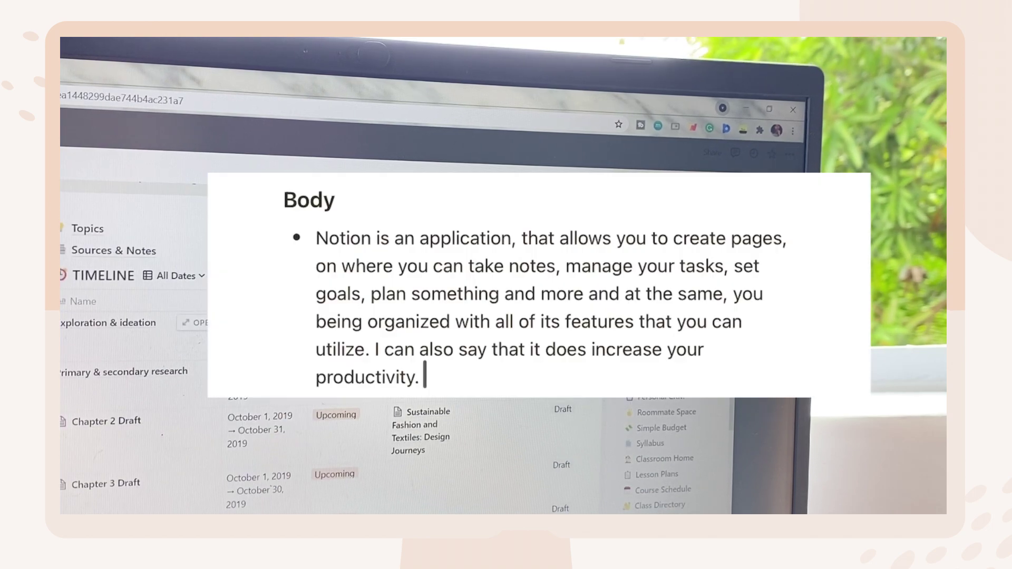
- Continue the bullet under the Body heading with the text "Actually I'm using it"
type("Actually I")
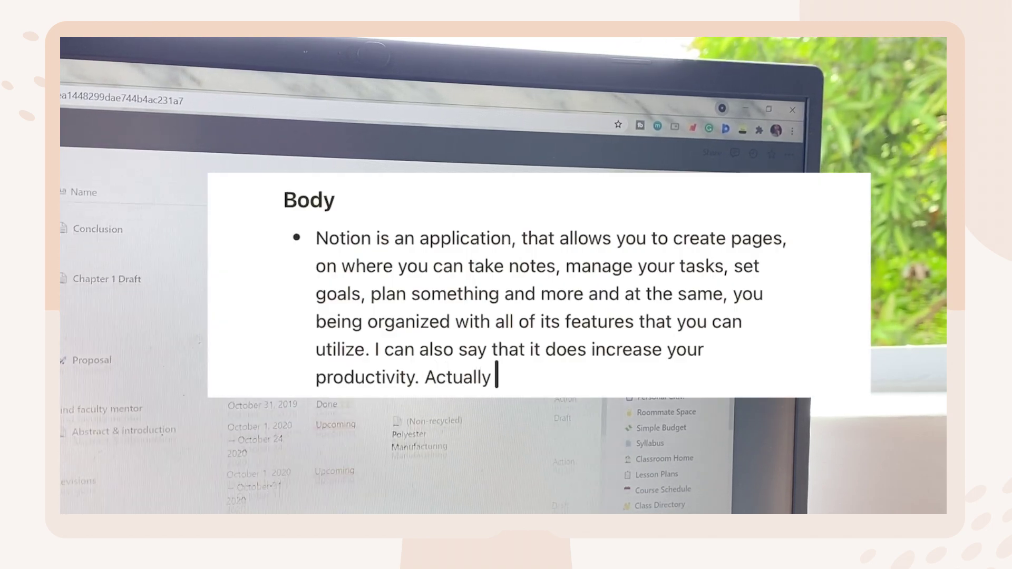
type("'m using it")
scroll(359, 343, "down", 1)
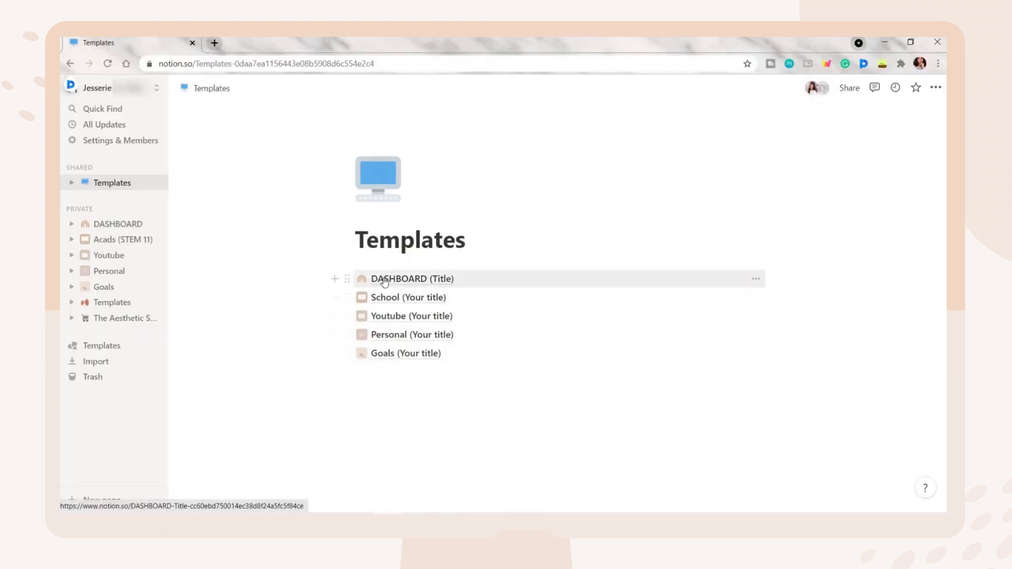
- Open the DASHBOARD (Title) template page and look through its Pages, Notes, widget, Video Ideas and Goals sections
left_click(410, 280)
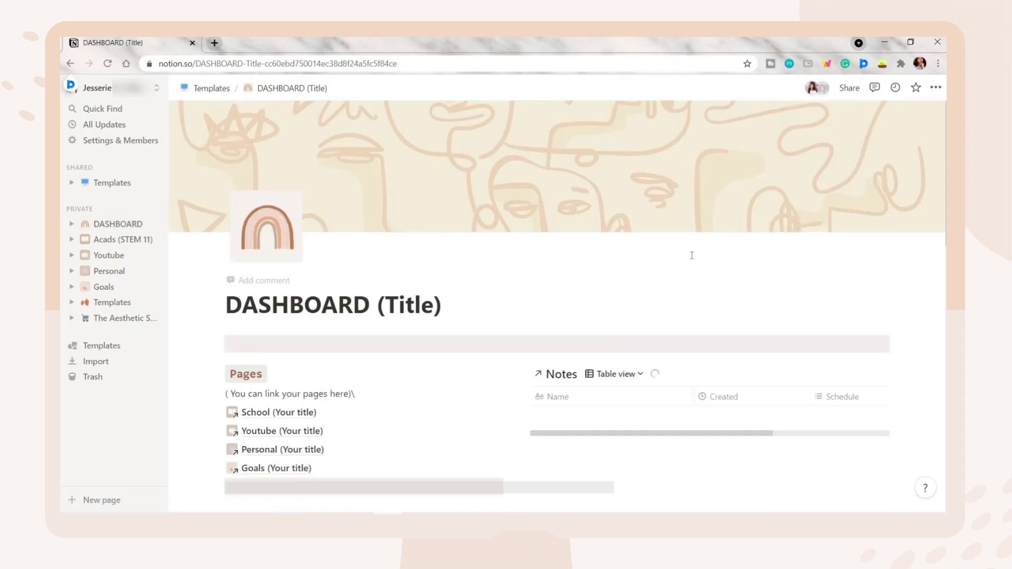
scroll(692, 255, "down", 3)
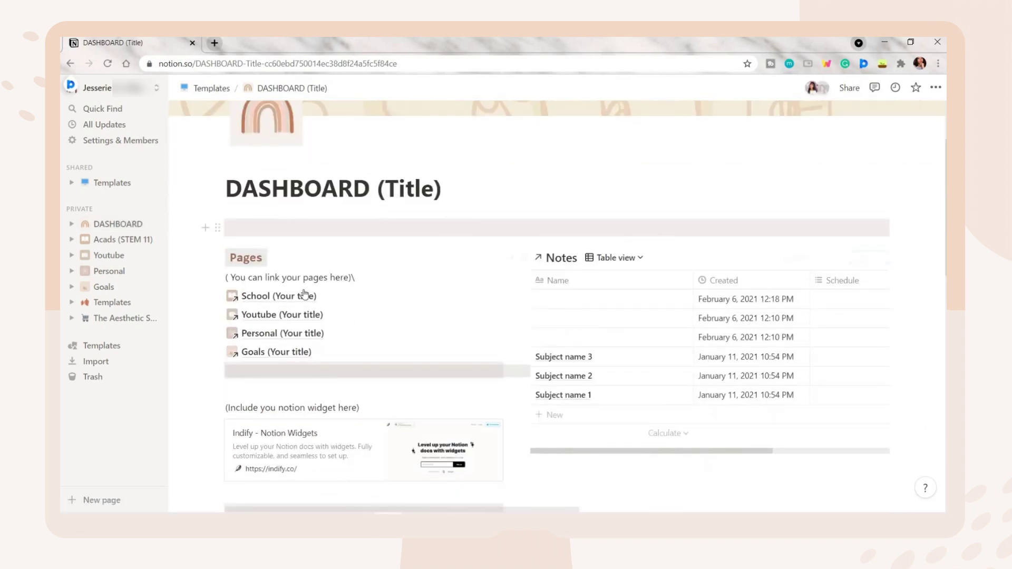
scroll(284, 306, "down", 2)
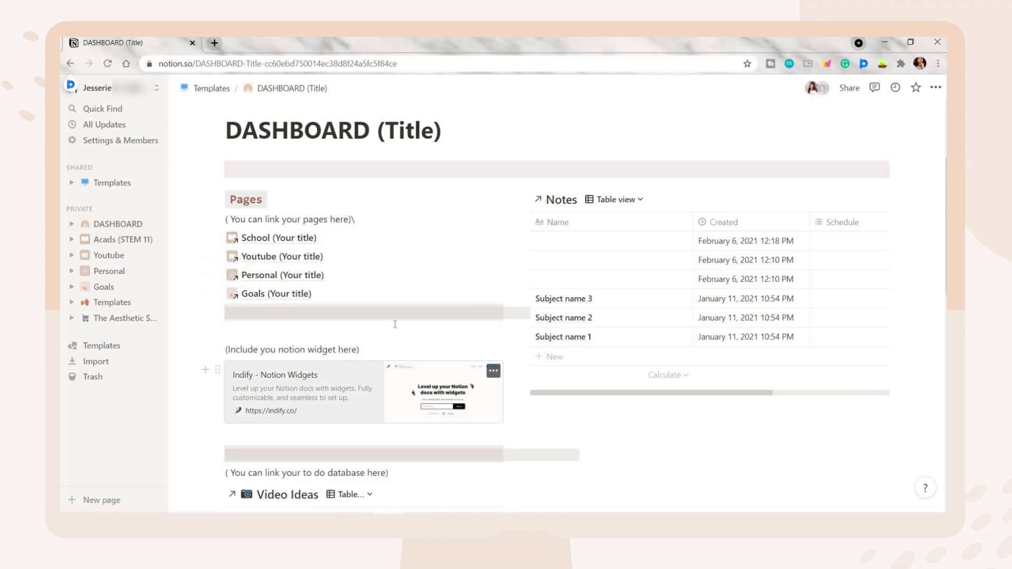
scroll(356, 390, "down", 3)
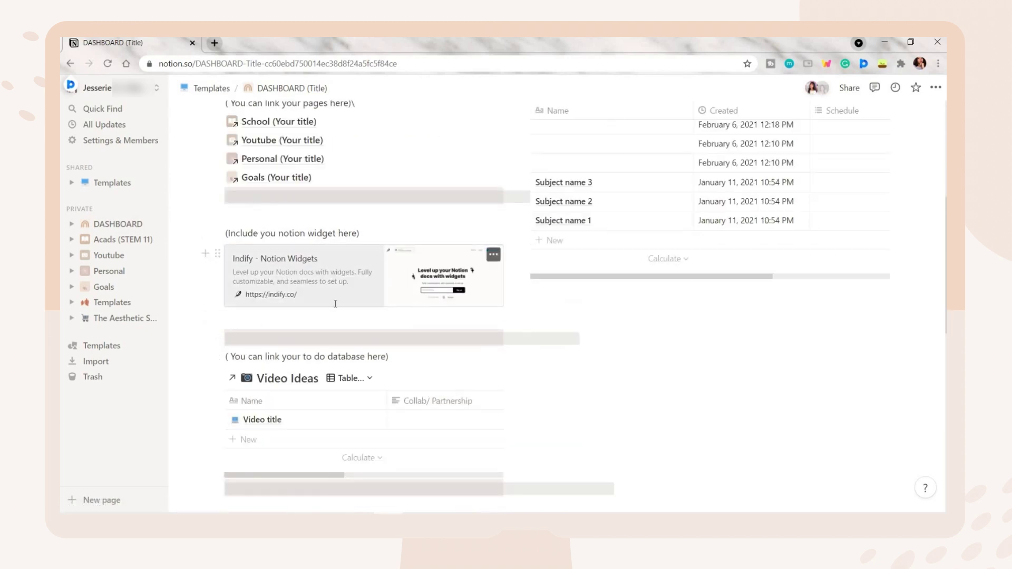
scroll(379, 311, "down", 2)
scroll(380, 311, "down", 4)
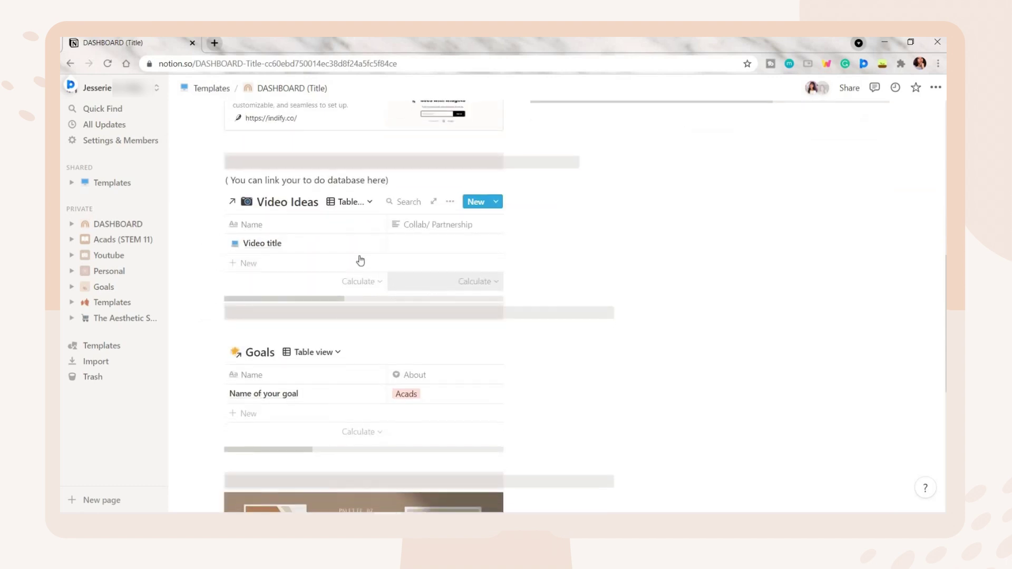
scroll(433, 288, "down", 5)
scroll(421, 309, "down", 5)
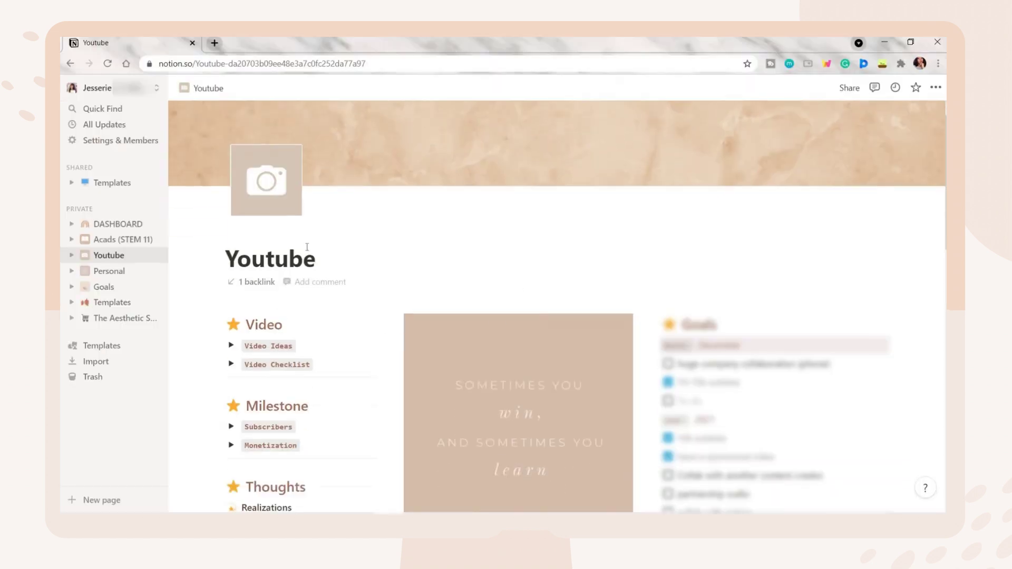
- View the Video section of the Youtube page, expanding and collapsing its Video Checklist
scroll(498, 354, "down", 2)
scroll(307, 249, "down", 2)
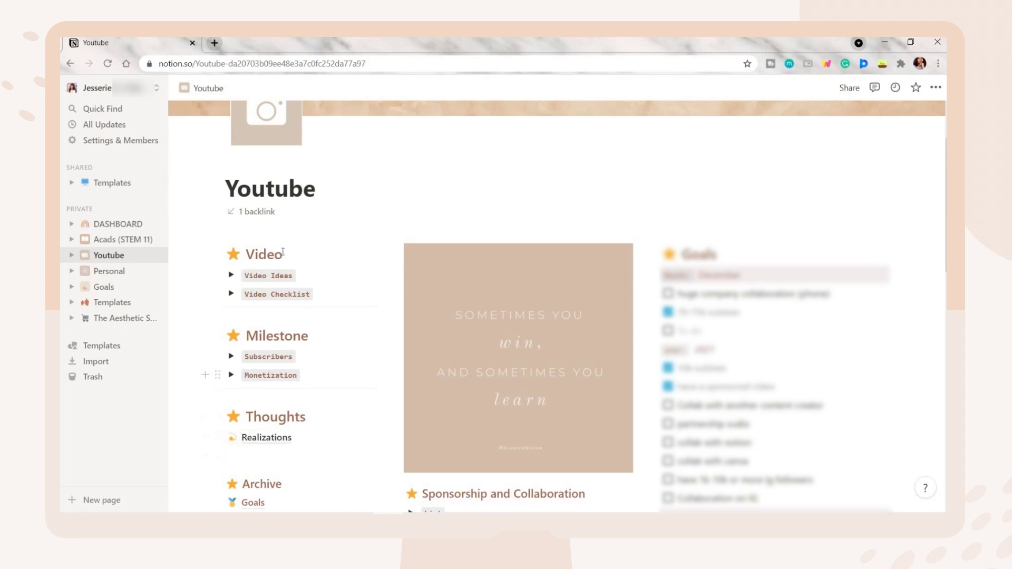
scroll(283, 252, "down", 2)
left_click(231, 177)
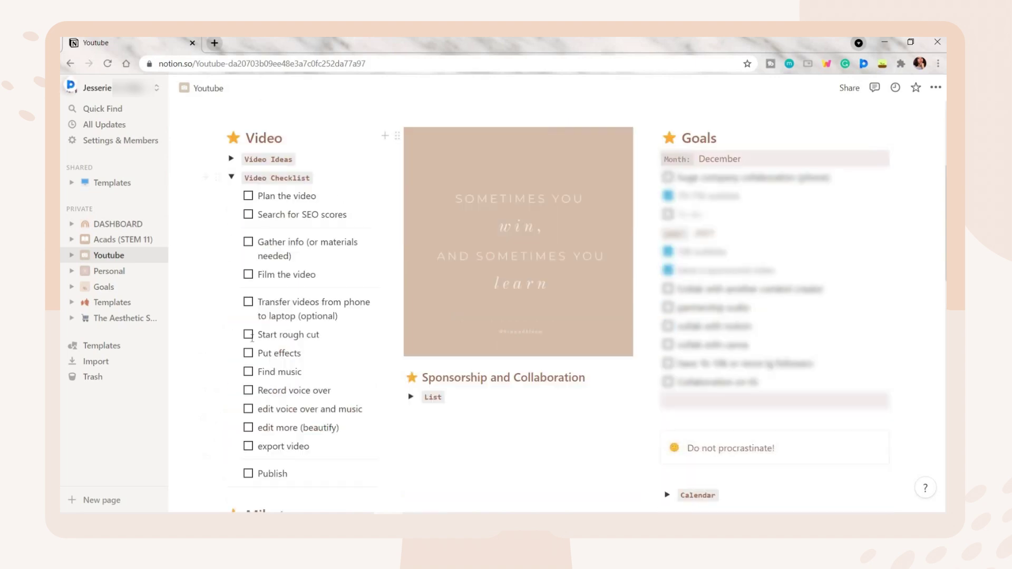
left_click(231, 177)
- Check the Subscribers and Monetization toggles under Milestone, collapsing each one after viewing
left_click(231, 240)
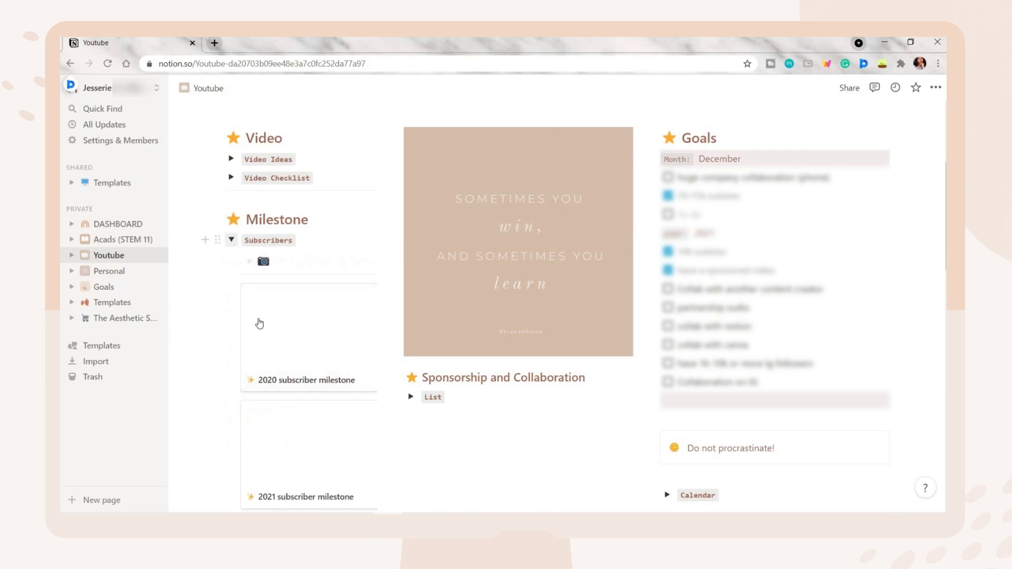
left_click(231, 240)
left_click(231, 259)
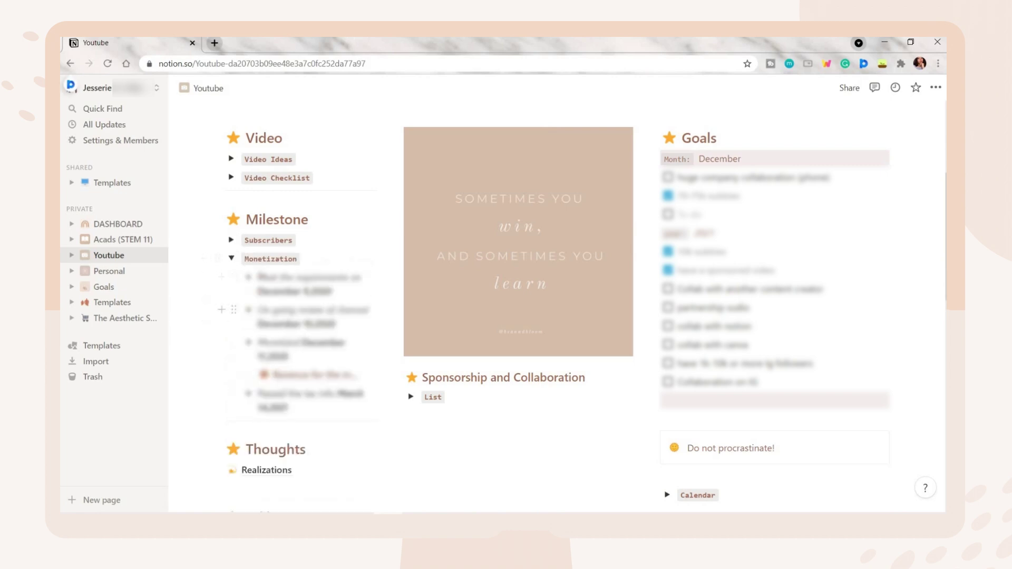
left_click(232, 259)
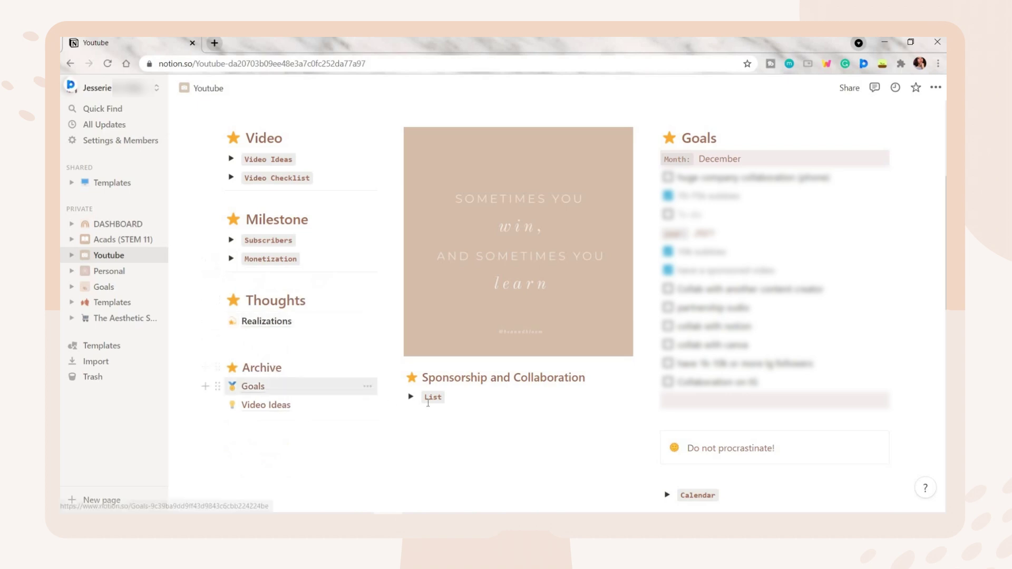
- Create a new video page under Video Ideas with the "New video (updated)" template and open it
scroll(735, 255, "down", 10)
scroll(280, 165, "down", 2)
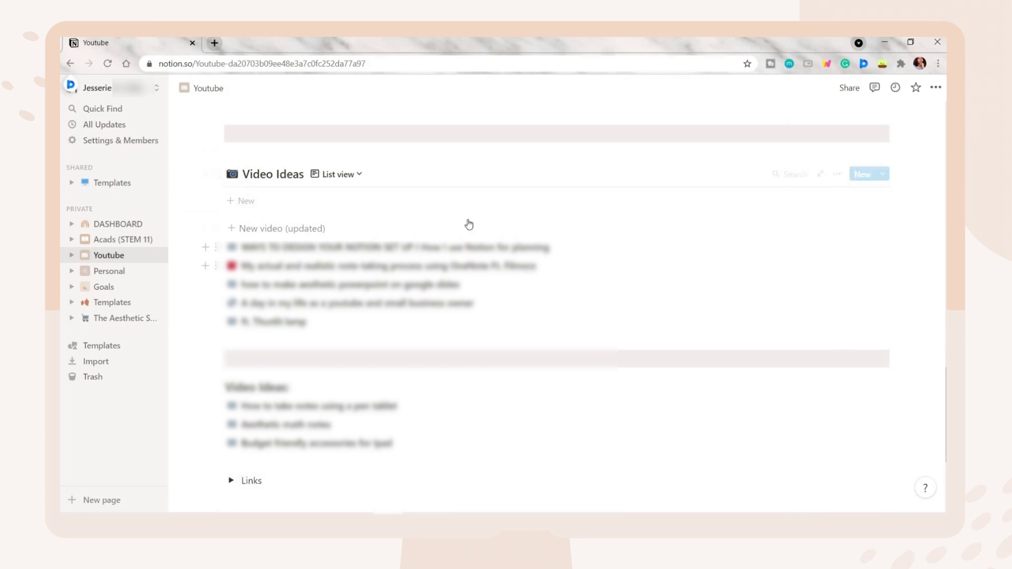
scroll(369, 290, "up", 3)
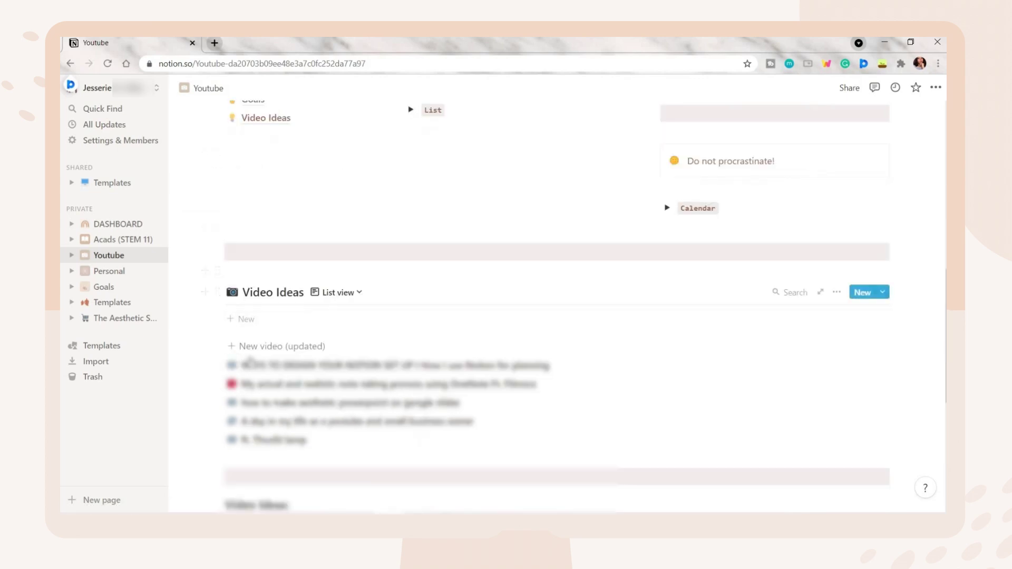
left_click(292, 347)
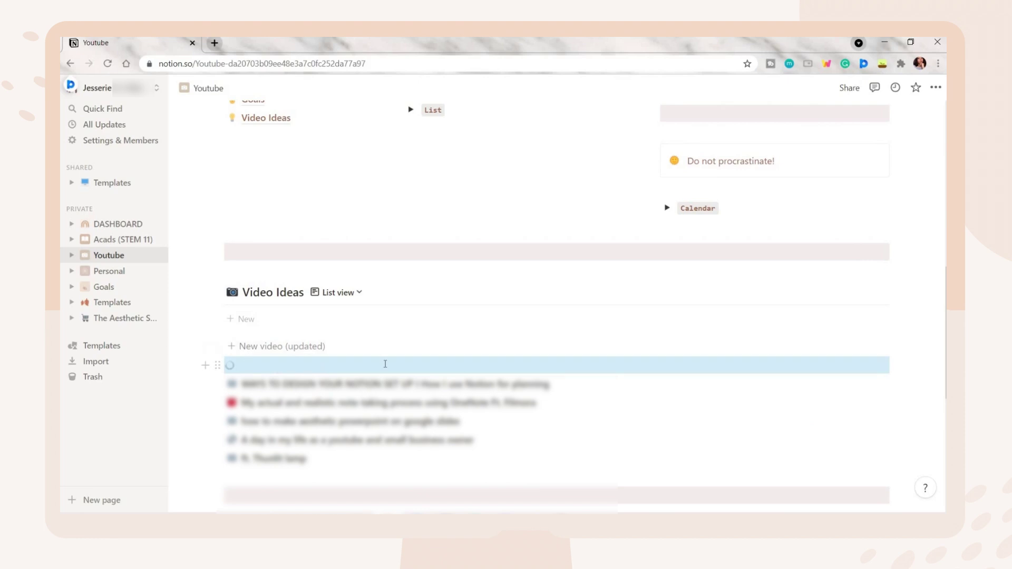
left_click(319, 365)
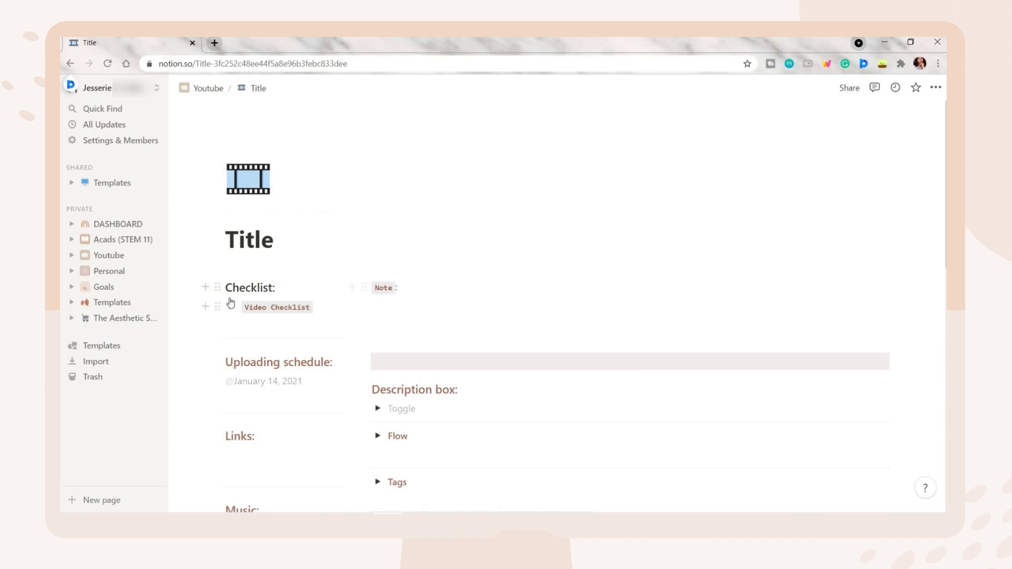
- Check the Video Checklist toggle and write "I add here some reminders" under Note
scroll(239, 295, "down", 3)
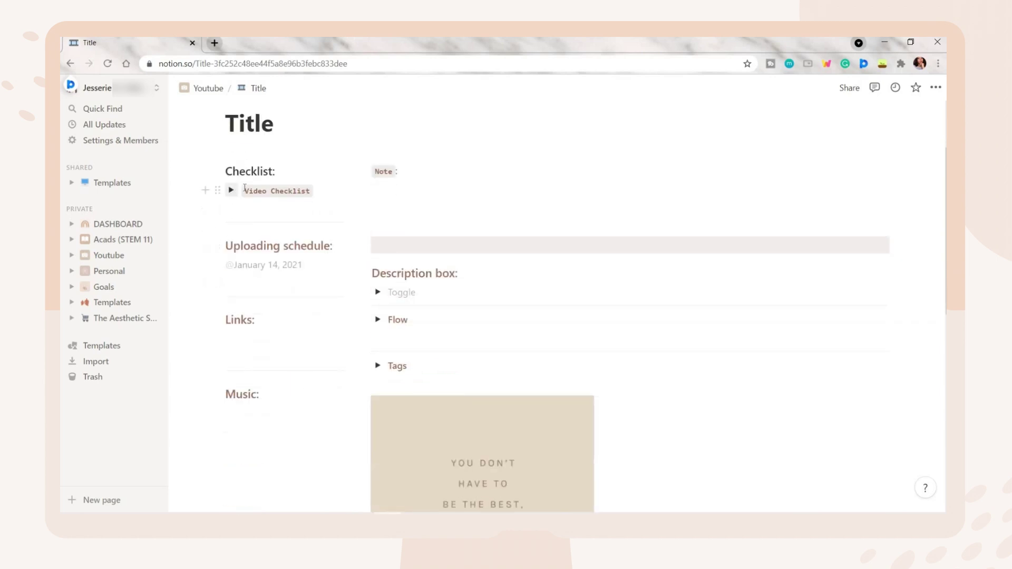
left_click(230, 190)
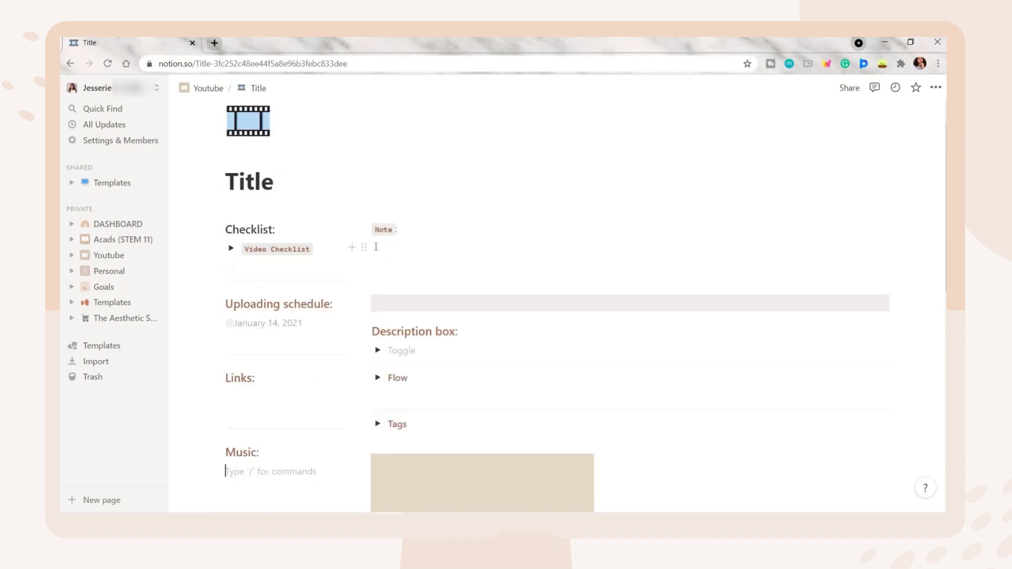
left_click(373, 238)
type("I add here some reminders")
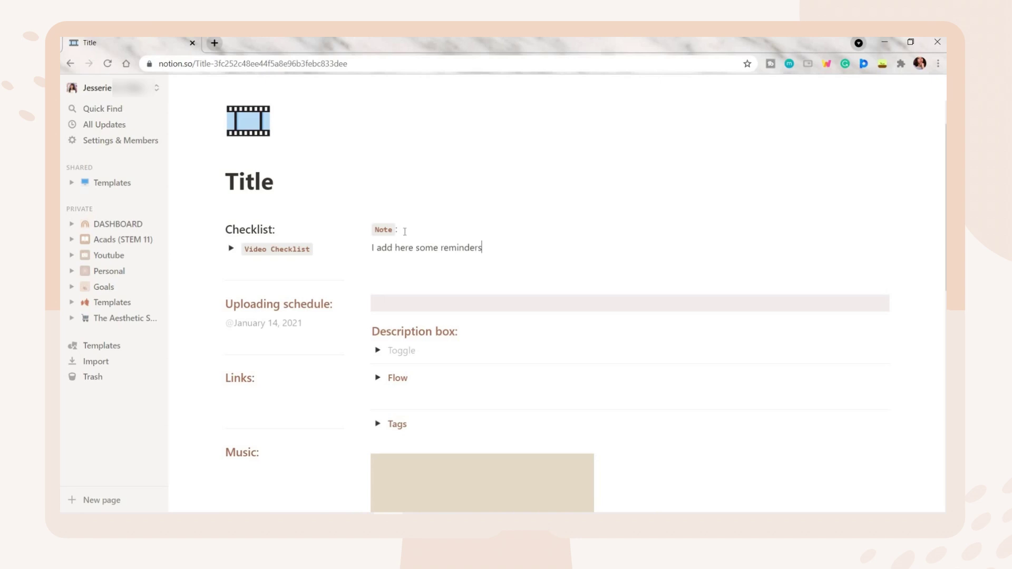
- Expand the Description box template and add "Video title" in bold after "Hey guys! So for today's video:"
scroll(378, 241, "down", 2)
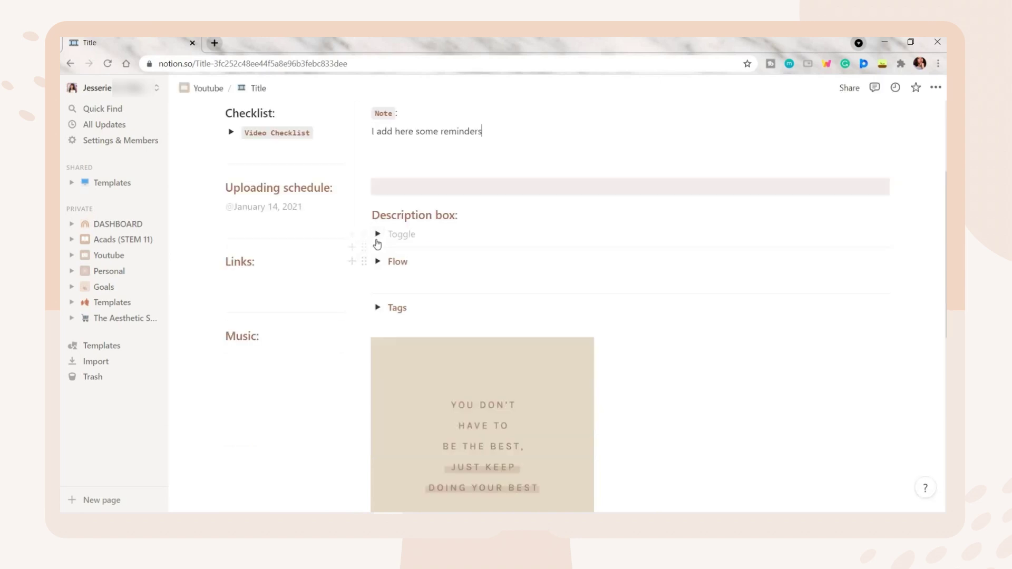
left_click(377, 237)
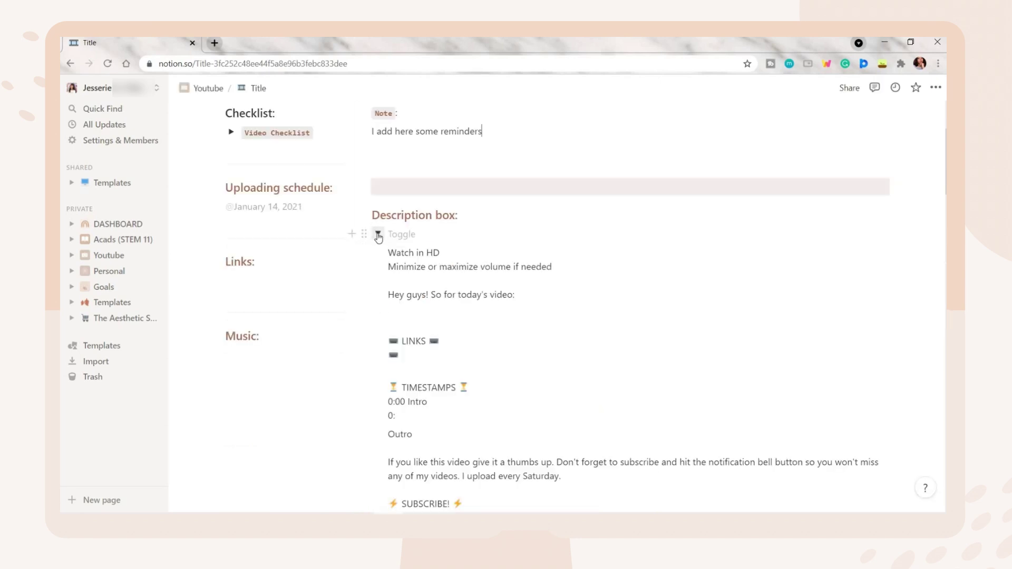
scroll(378, 238, "down", 10)
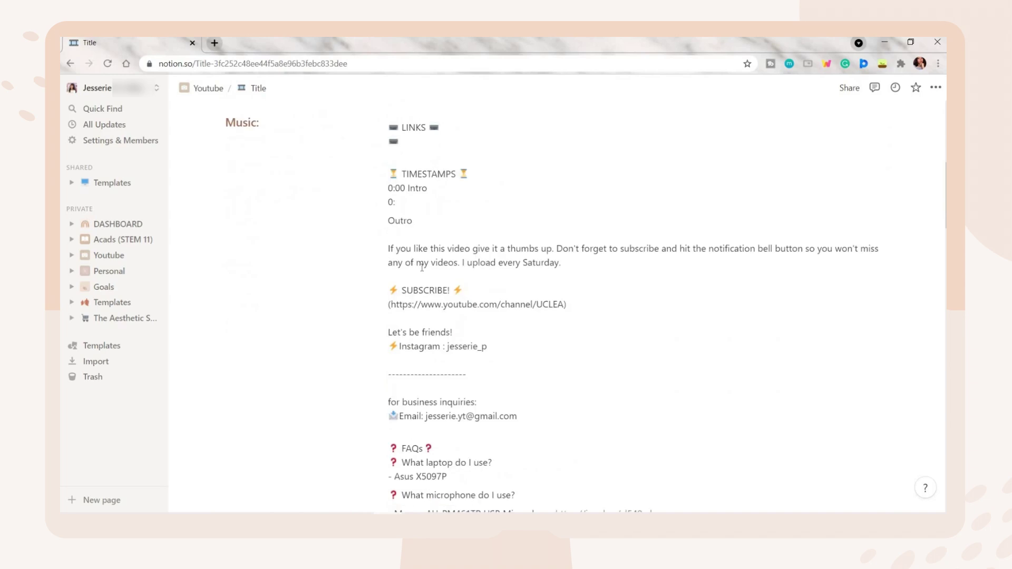
scroll(421, 269, "down", 12)
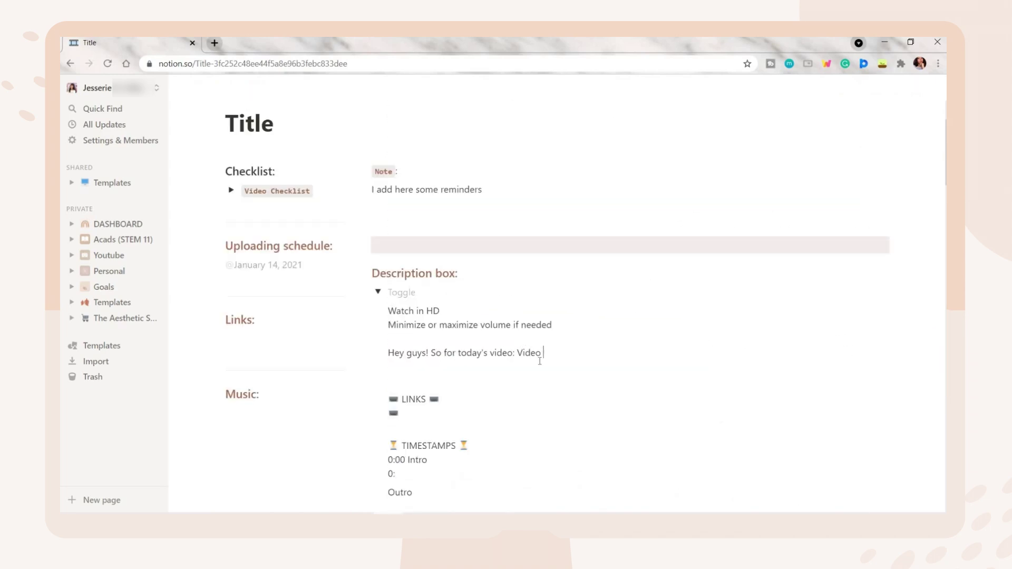
type("title")
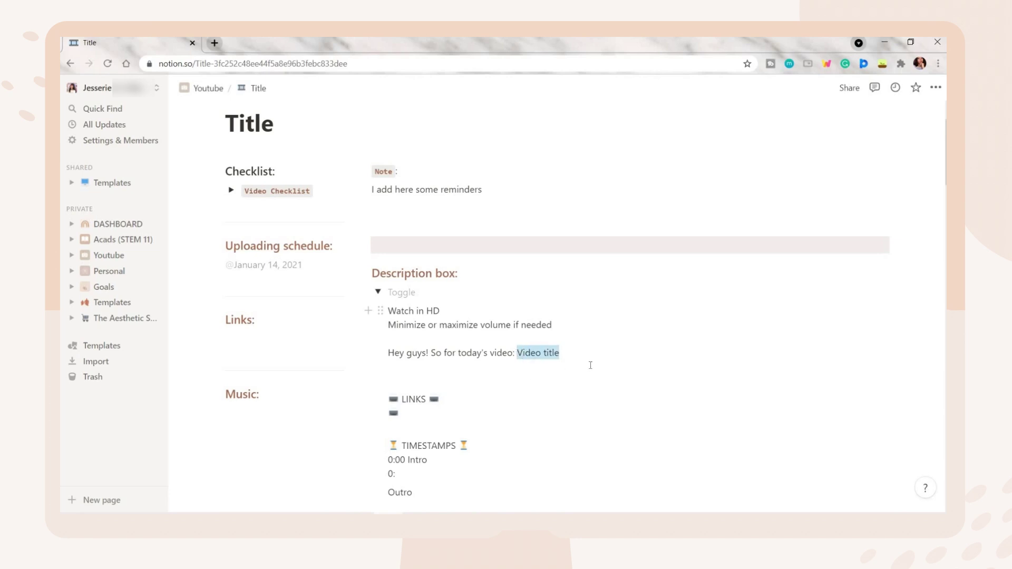
key("ctrl+b")
key("ctrl+b")
left_click(523, 366)
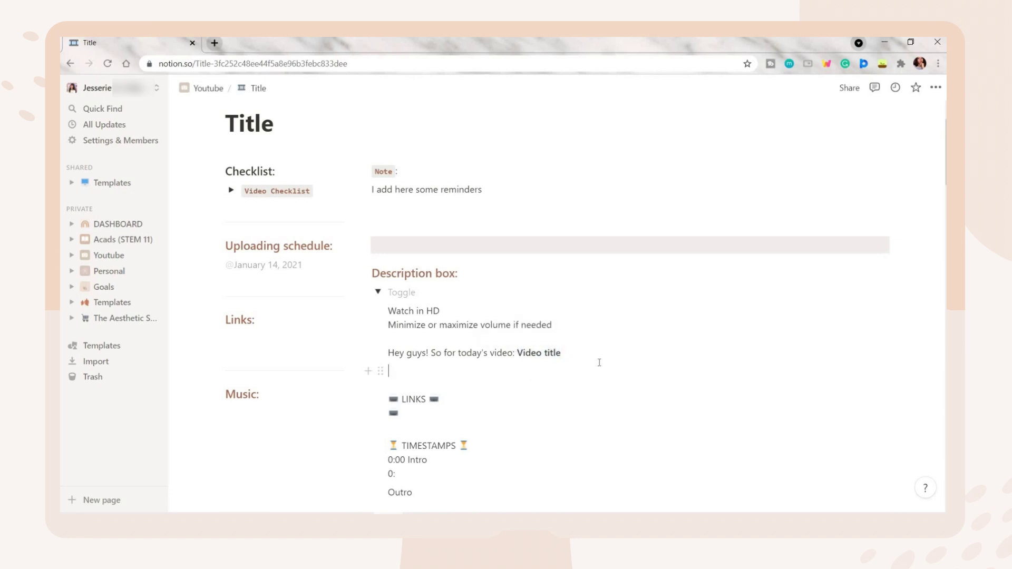
scroll(376, 237, "down", 1)
left_click(379, 235)
- Expand the Flow toggle and look through its Intro, Body and Outro script sections
left_click(377, 261)
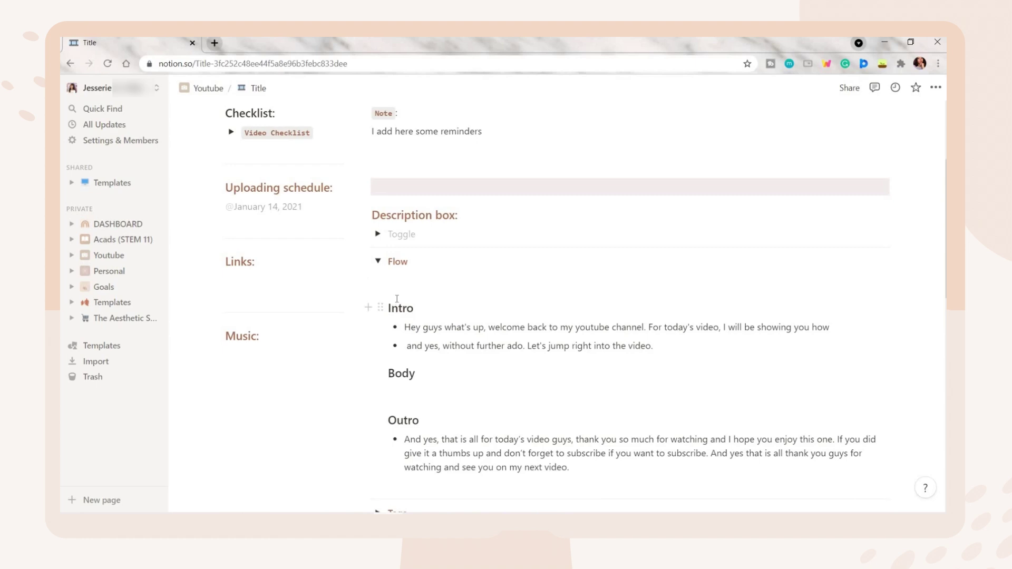
scroll(397, 298, "down", 1)
double_click(400, 250)
double_click(401, 315)
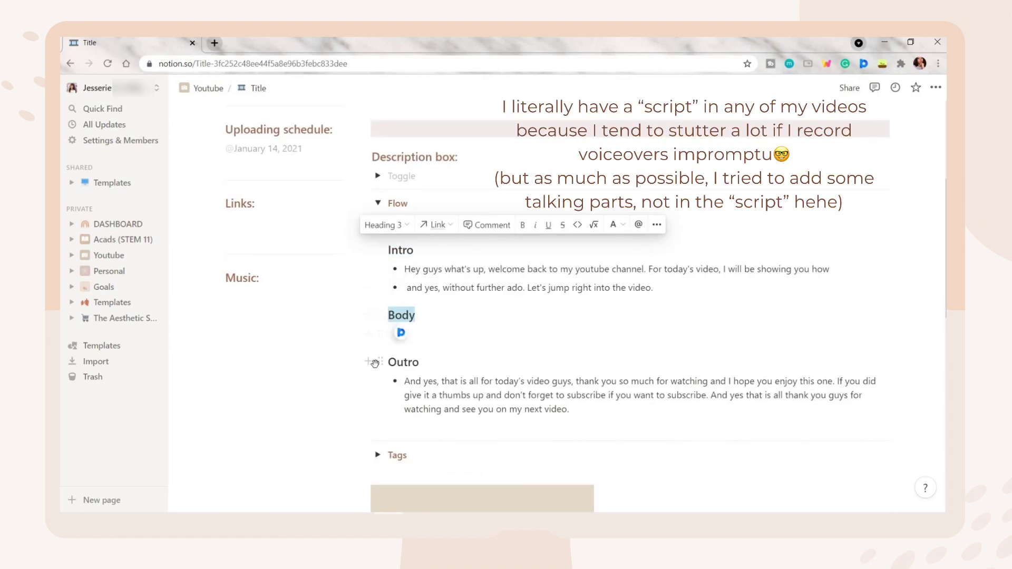
left_click(418, 362)
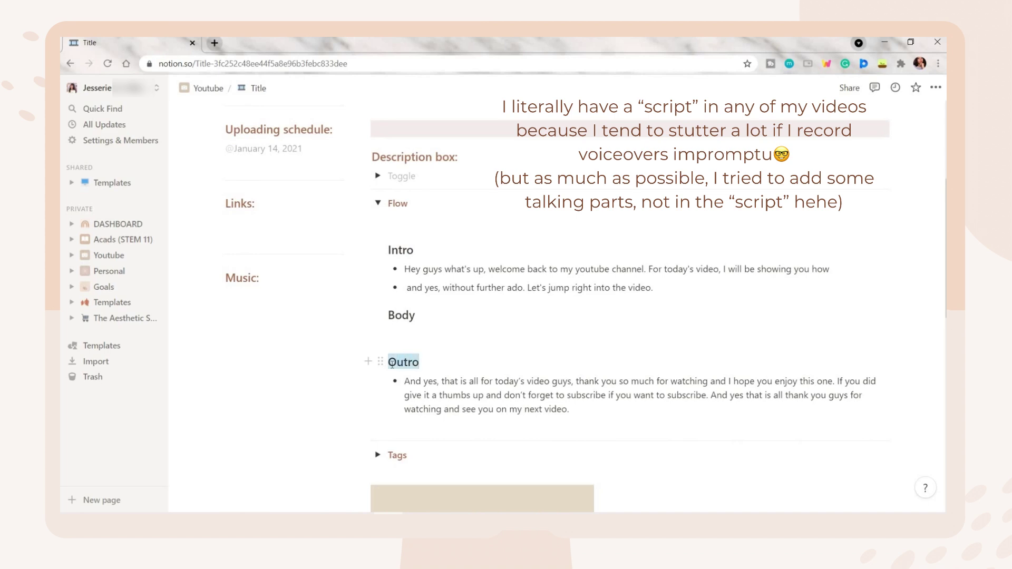
- Add Heading 3 blocks "1st part" and "2nd part" under Body, with placeholder bullets and two nested sub-bullets under "2nd part"
left_click(406, 337)
type("/")
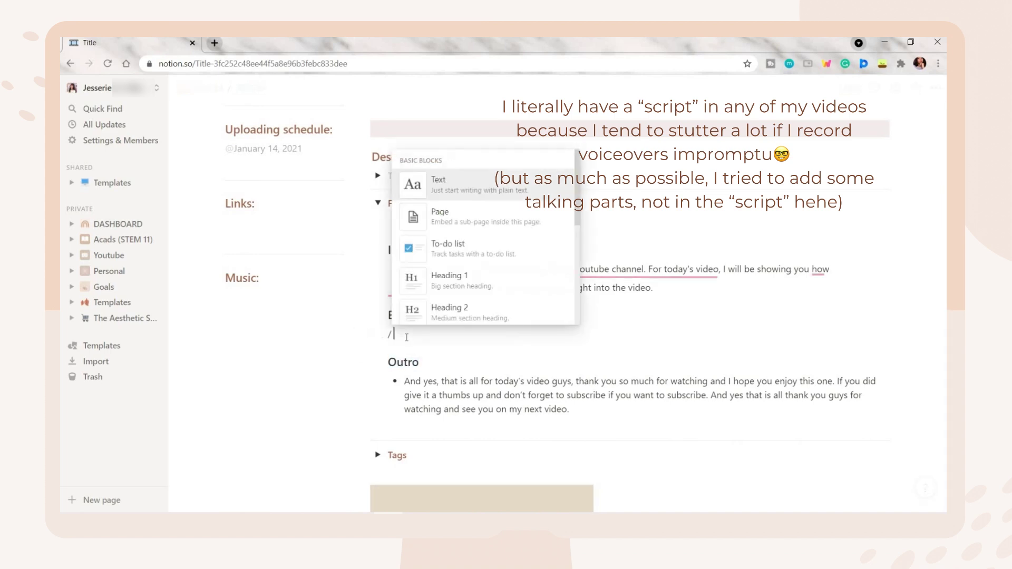
type("h3")
key("Return")
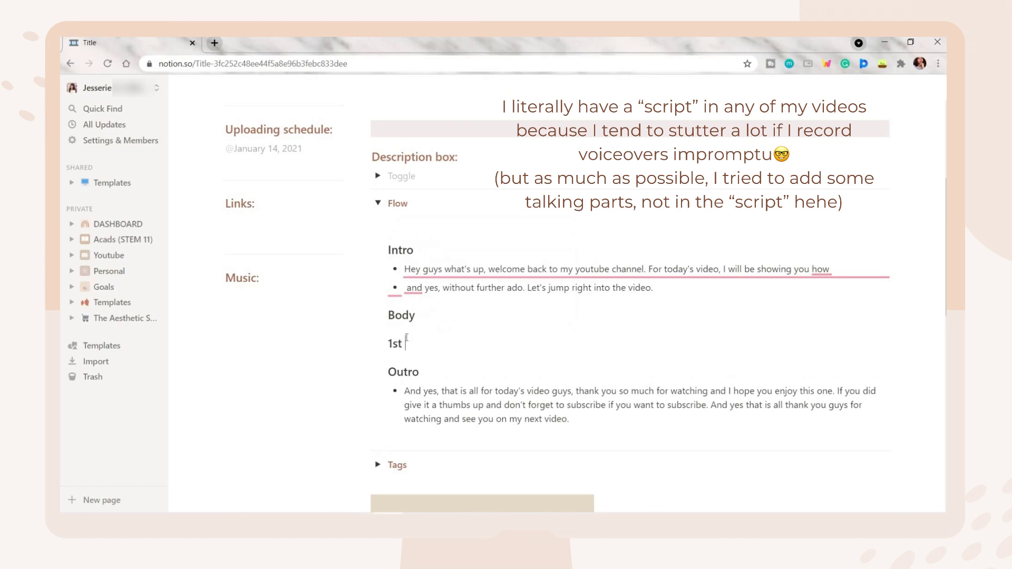
type("1st part")
key("Return")
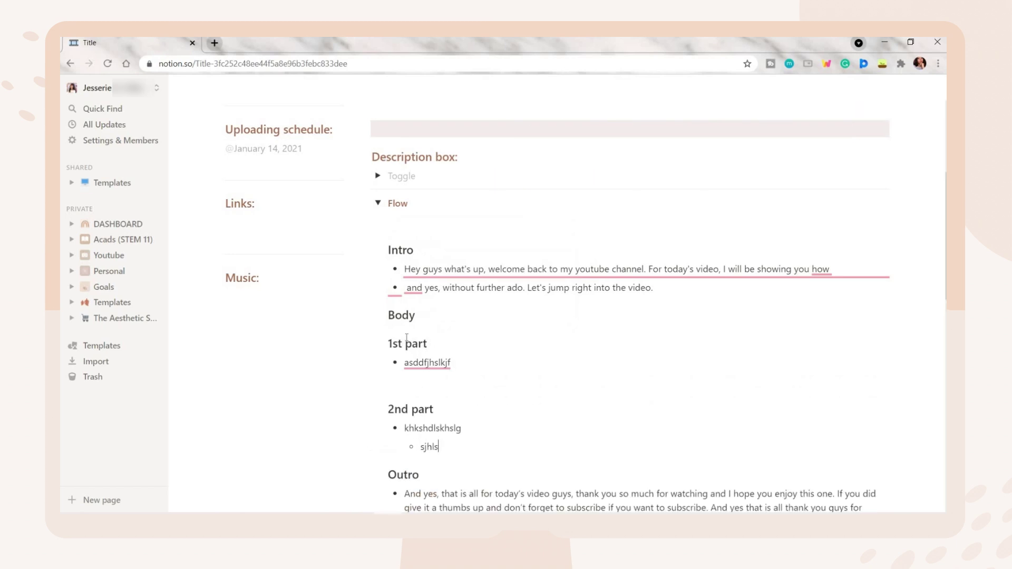
type("h")
key("Return")
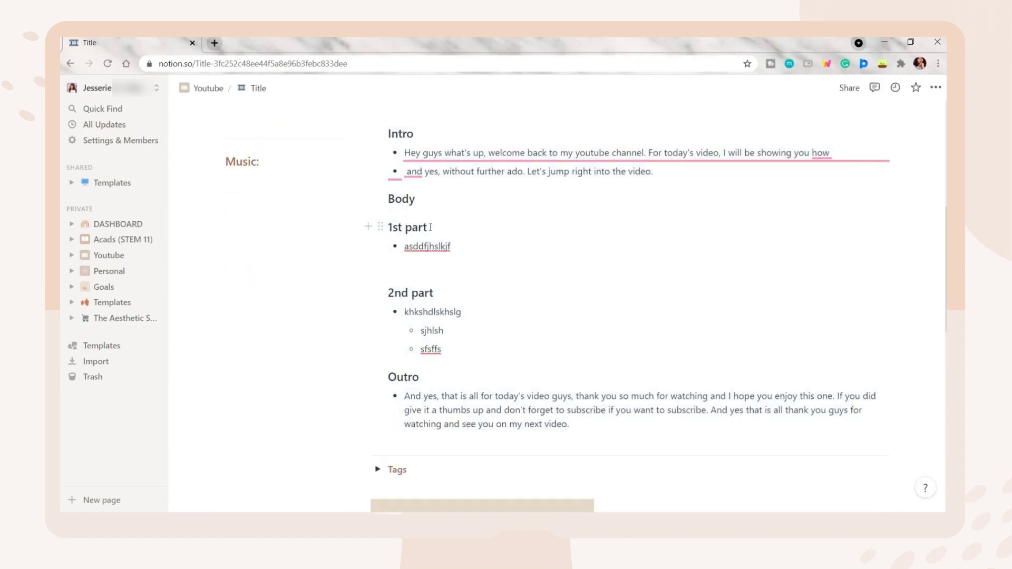
- Colour the "1st part" and "2nd part" headings orange and collapse the Flow toggle
left_click_drag(388, 226, 455, 224)
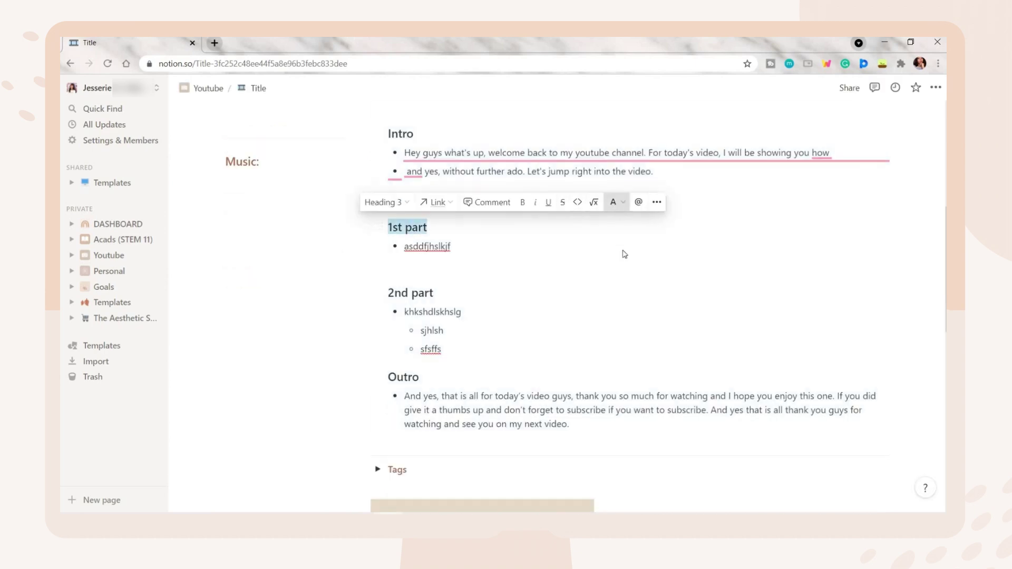
left_click(616, 203)
left_click(578, 316)
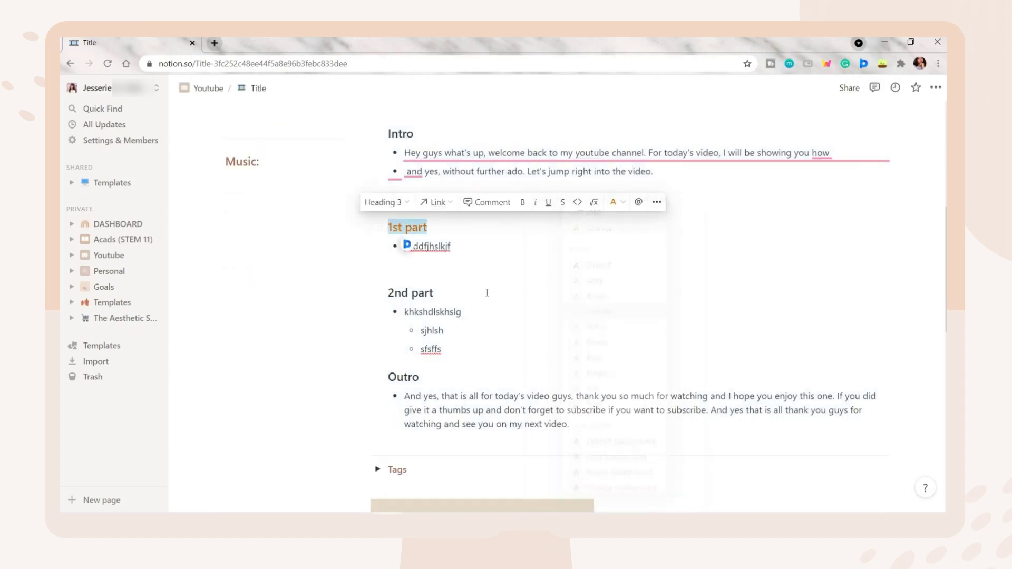
left_click(457, 268)
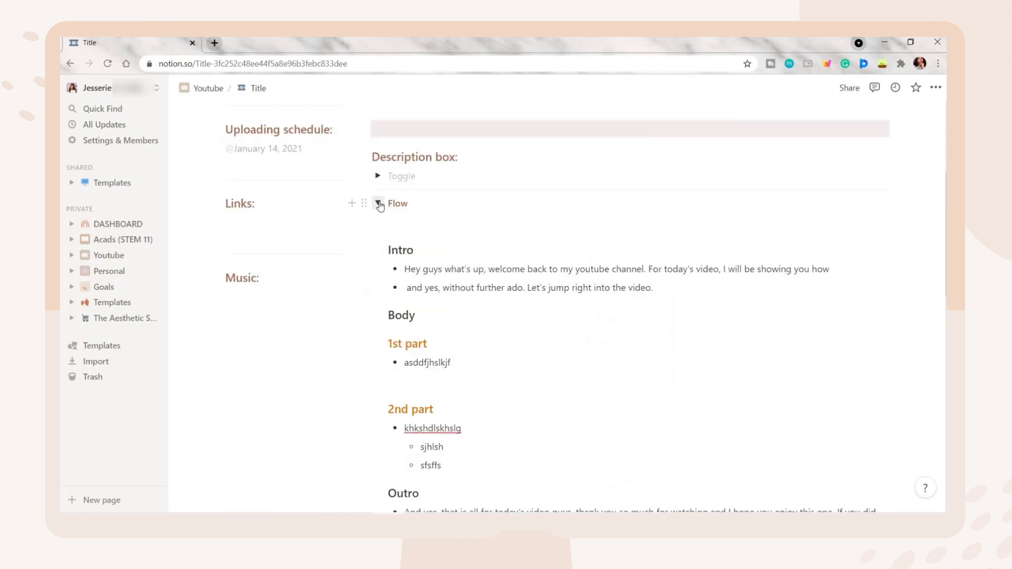
left_click(378, 204)
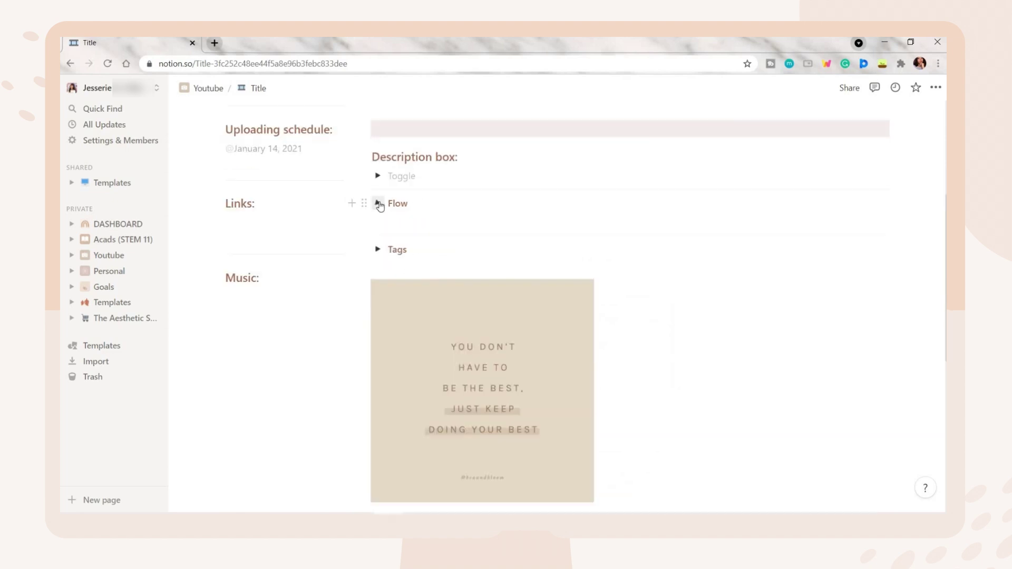
- Expand the Tags toggle and list "videotag,", "numberone,", "numbertwo," and "numberthree," on separate lines under Youtube
left_click(379, 249)
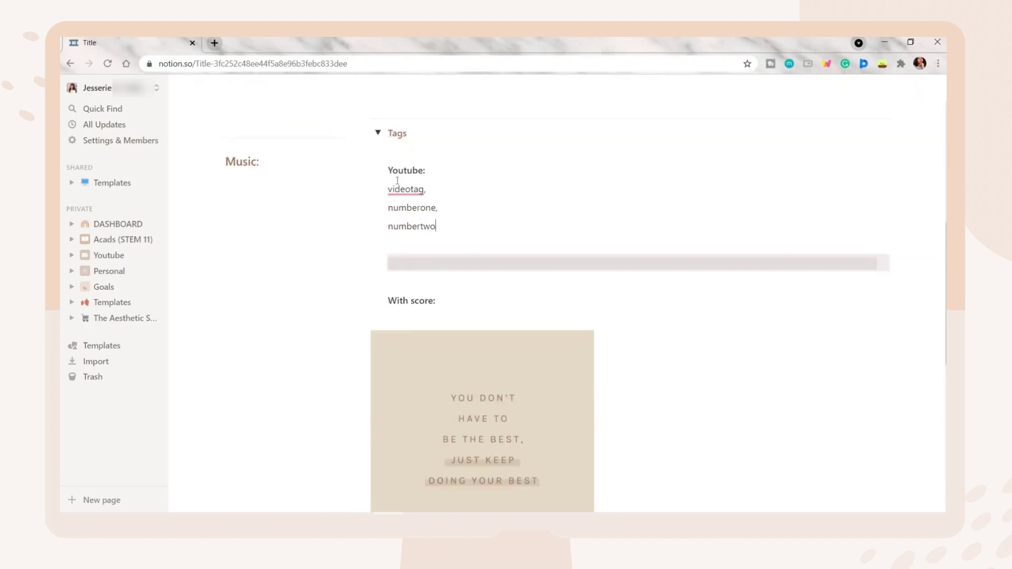
type(",")
key("Return")
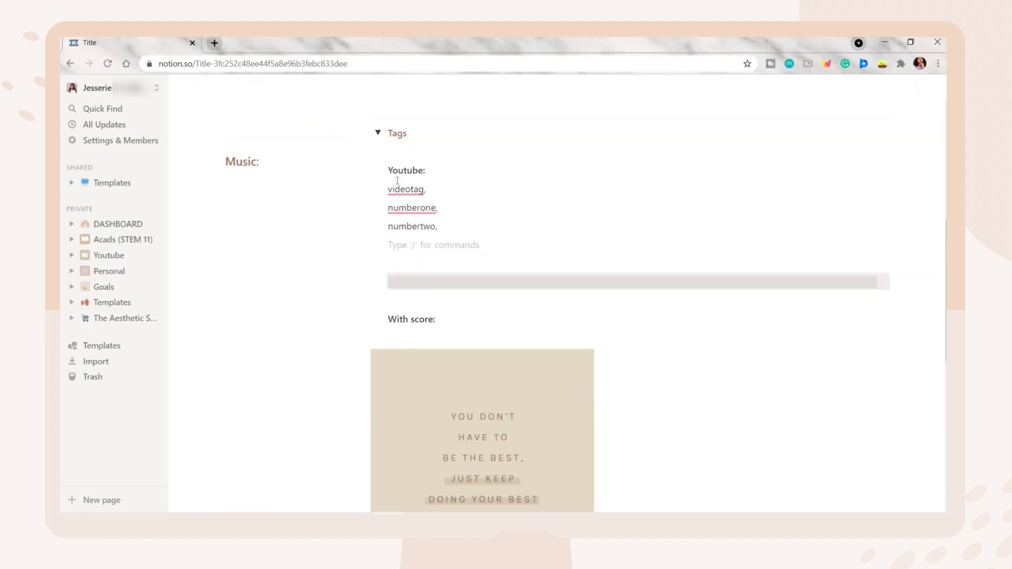
type("numberthree,")
key("Return")
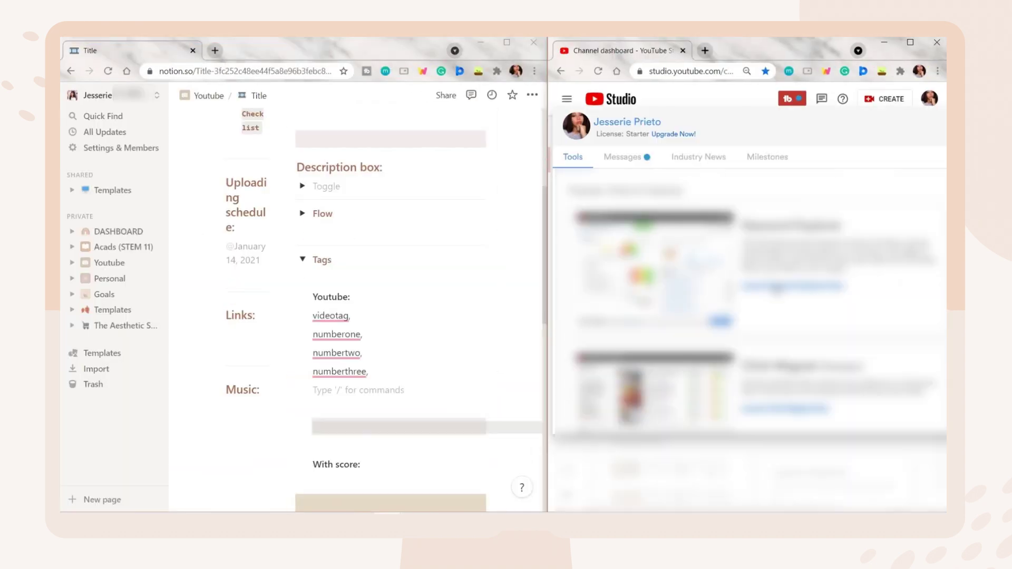
- Switch to YouTube Studio, open the Keyword Explorer and look up the keyword "laptop customization"
left_click(778, 287)
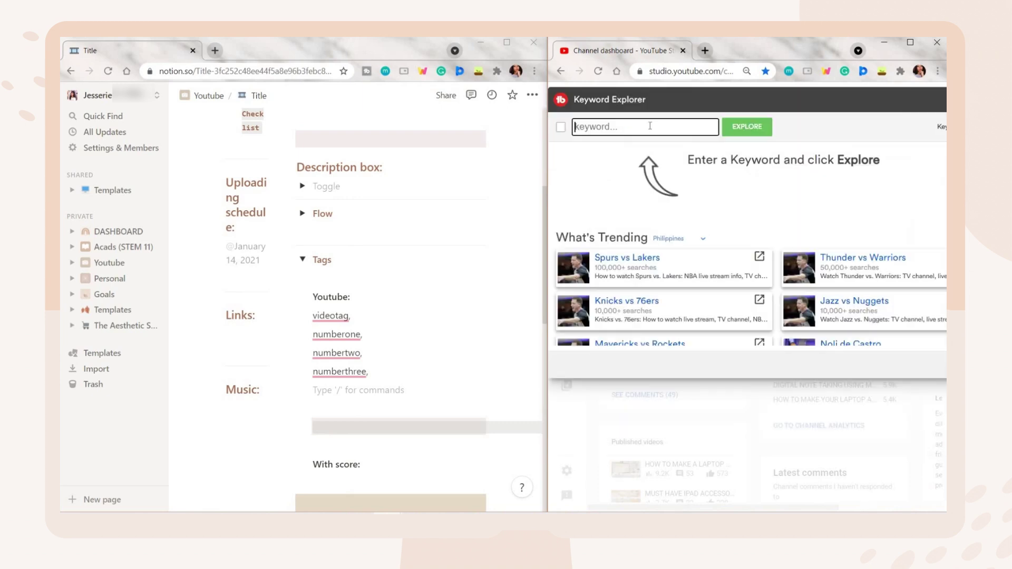
type("laptop customization")
key("Return")
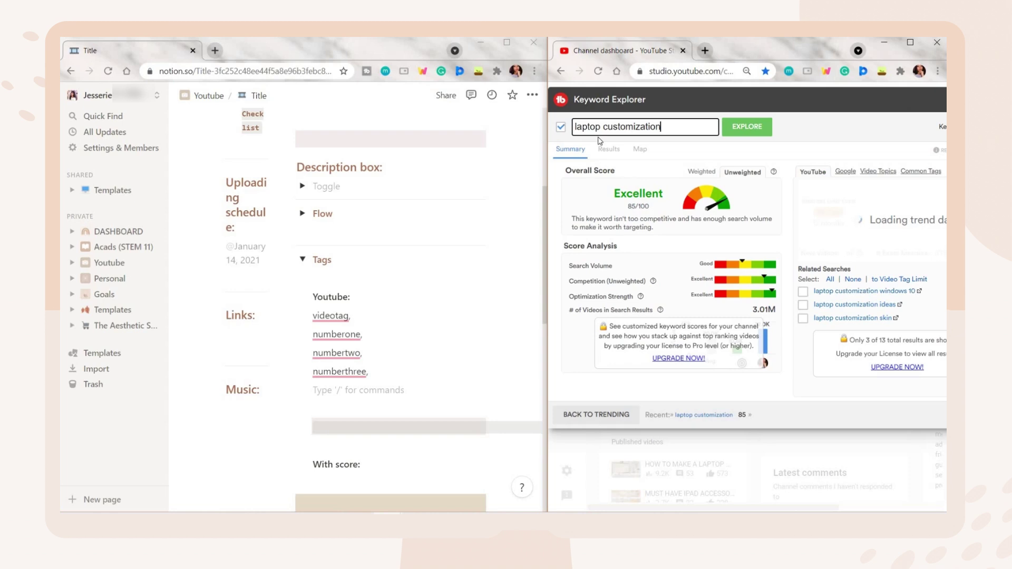
- Copy the keyword into the Notion page as "laptop customization," under Youtube and "laptop customization 85," under With score
triple_click(576, 127)
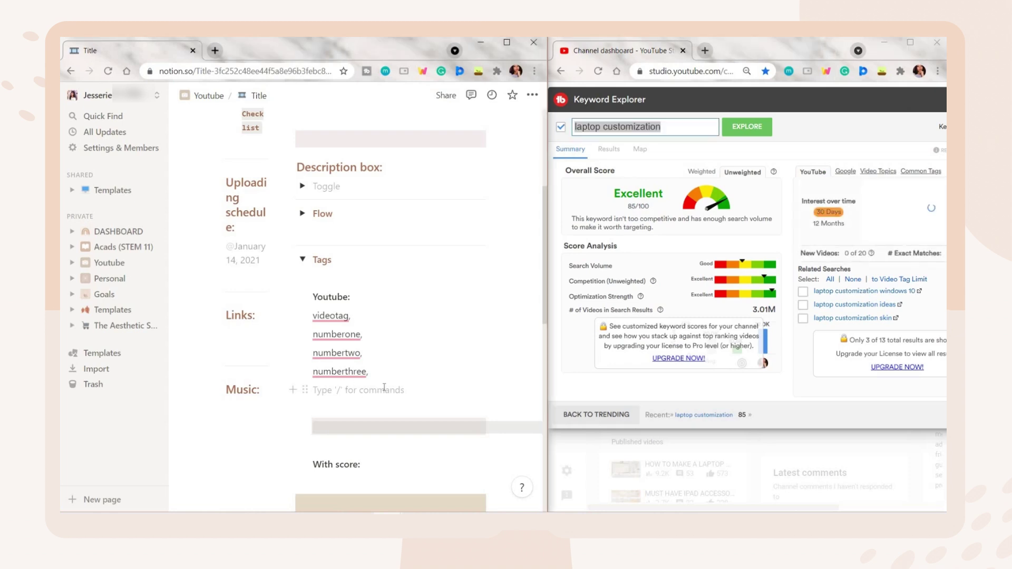
type(",")
scroll(403, 374, "down", 2)
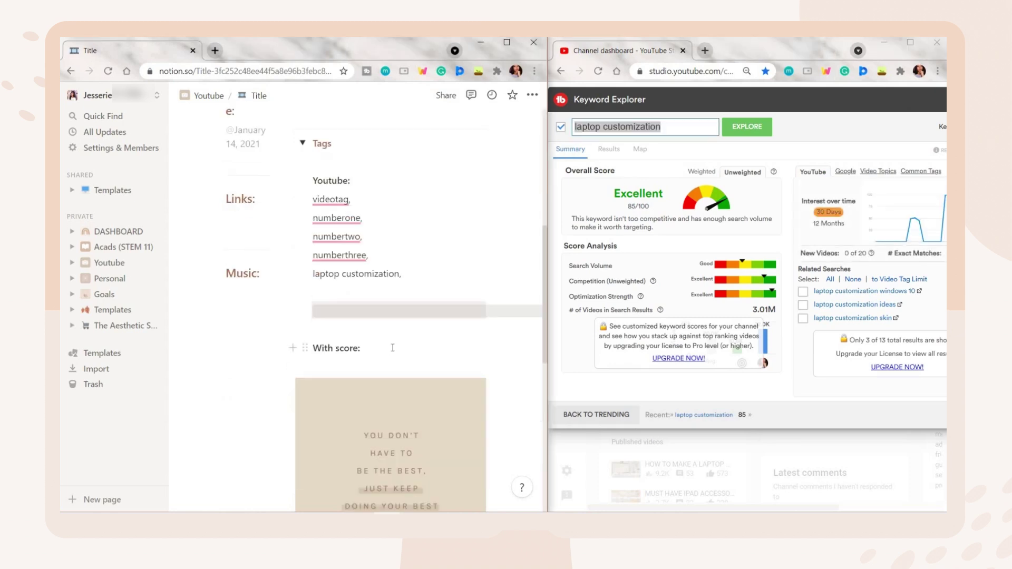
left_click(393, 348)
key("Return")
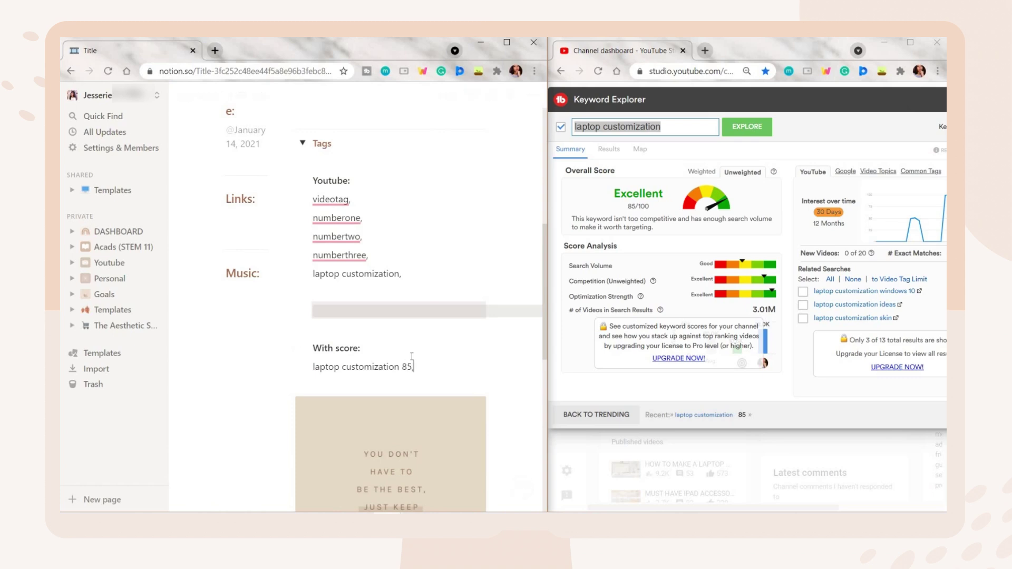
- Look up "how to make your laptop/pc aesthetic (windows 10 customization)" in the Keyword Explorer
triple_click(680, 125)
type("how to make your laptop/pc aesthetic (windows 10 customization)")
key("Return")
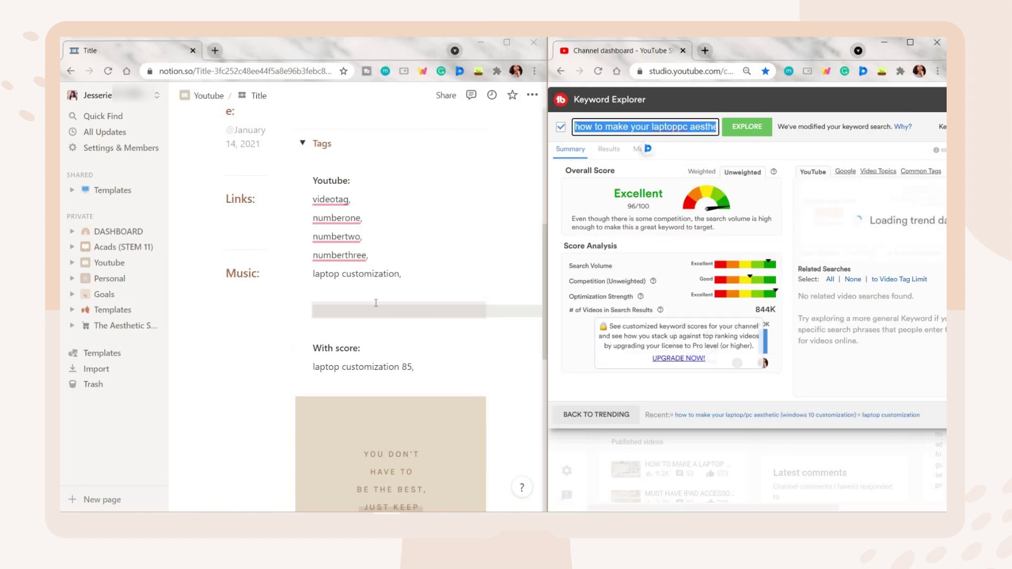
- Add "how to make your laptoppc aesthetic windows 10 customization," under Youtube and again with the score 96 under With score, and collapse Tags
key("ctrl+c")
left_click(408, 274)
key("Return")
key("ctrl+v")
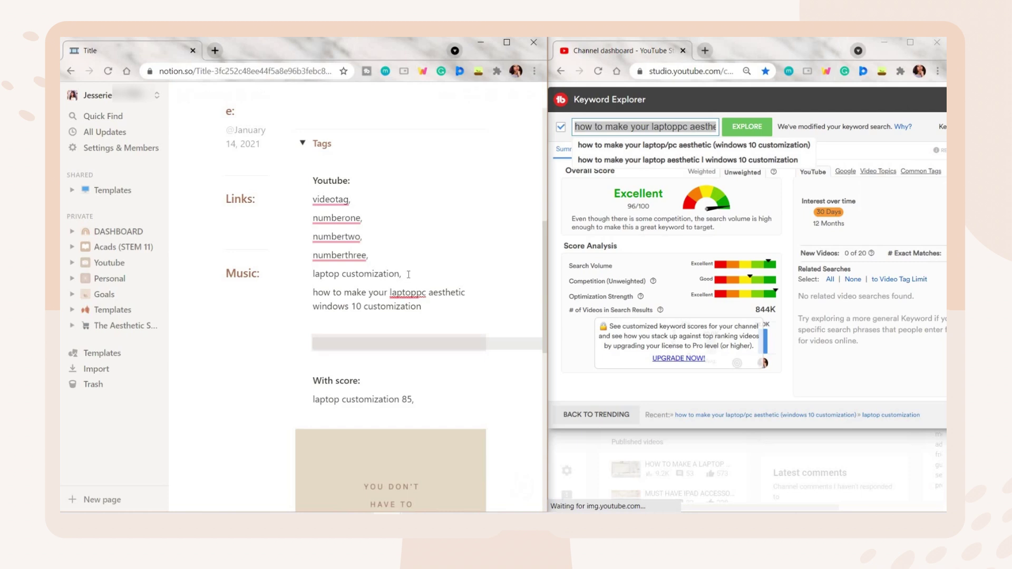
left_click(417, 399)
key("Return")
key("ctrl+v")
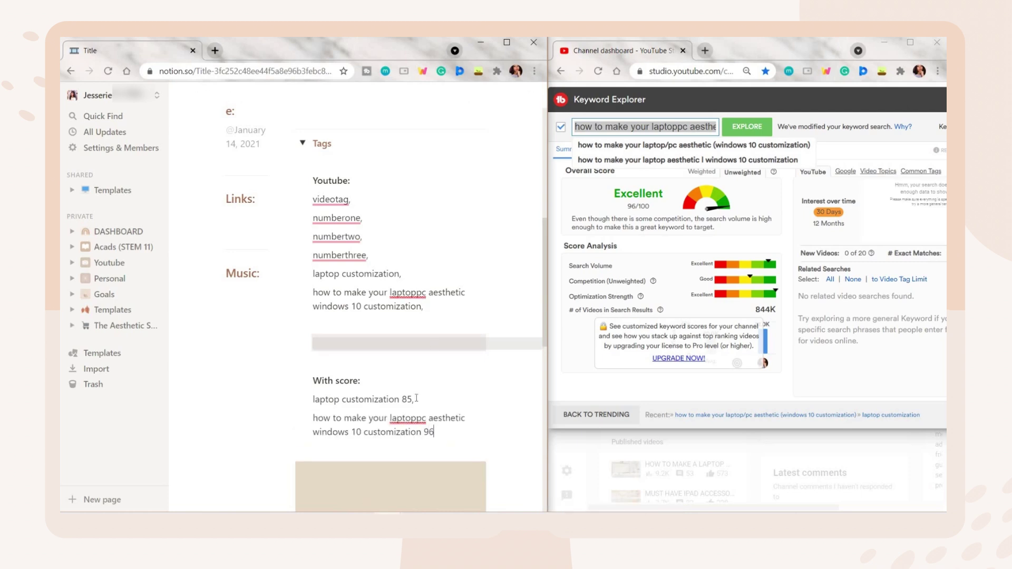
type("96,")
key("Return")
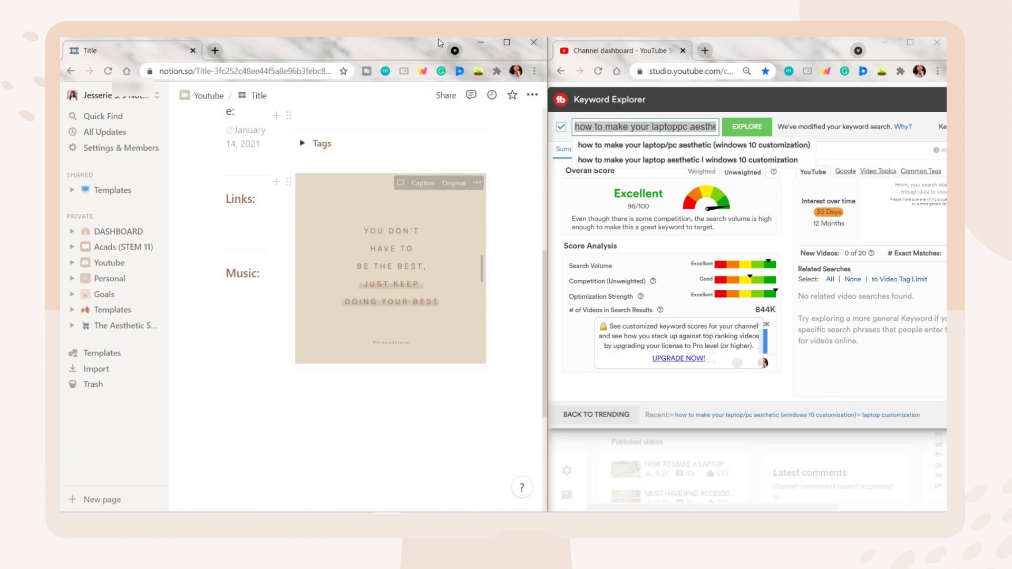
- Maximize the Notion window to look over the filled-in video page, and return to Video Ideas on the Youtube page
double_click(438, 43)
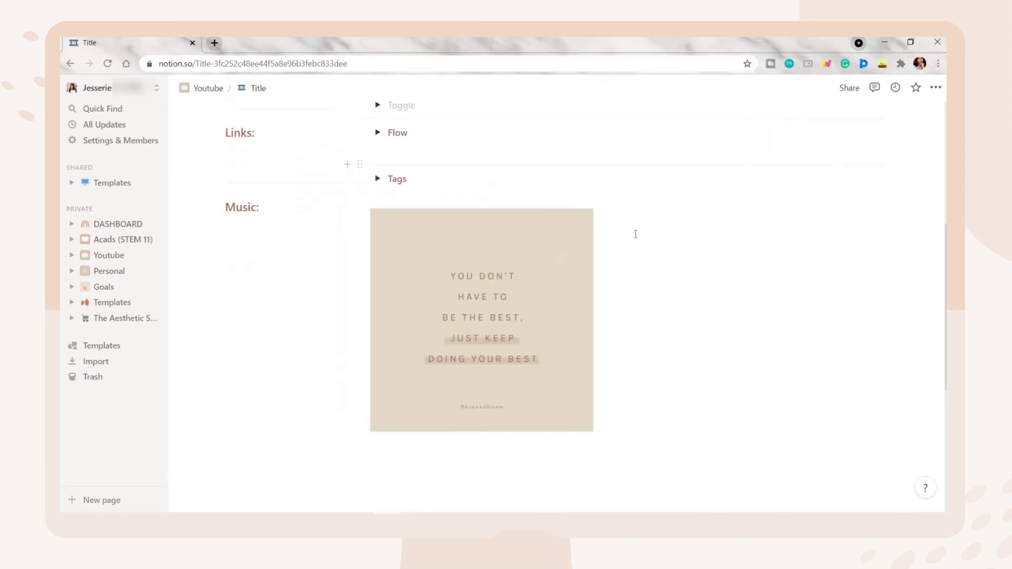
scroll(442, 203, "up", 5)
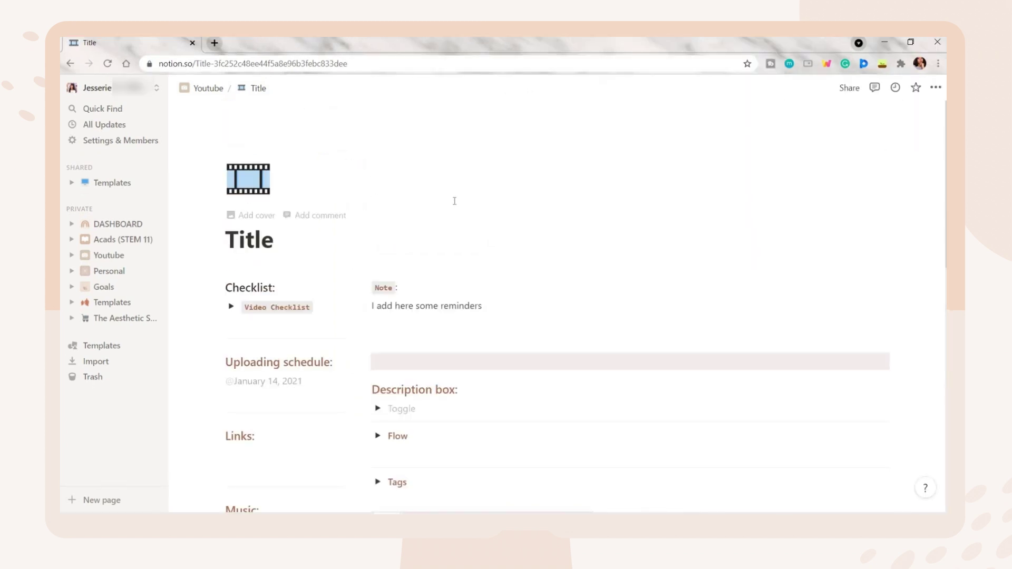
scroll(430, 205, "down", 5)
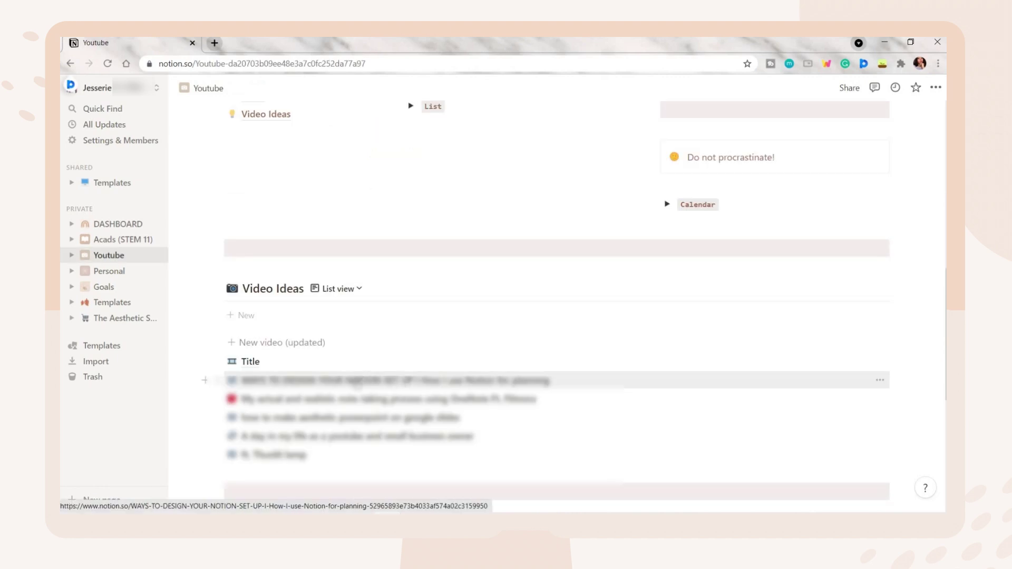
- Look through the notes and script of the video page "WAYS TO DESIGN YOUR NOTION SET UP" and return to the Youtube page
left_click(358, 383)
scroll(376, 258, "down", 3)
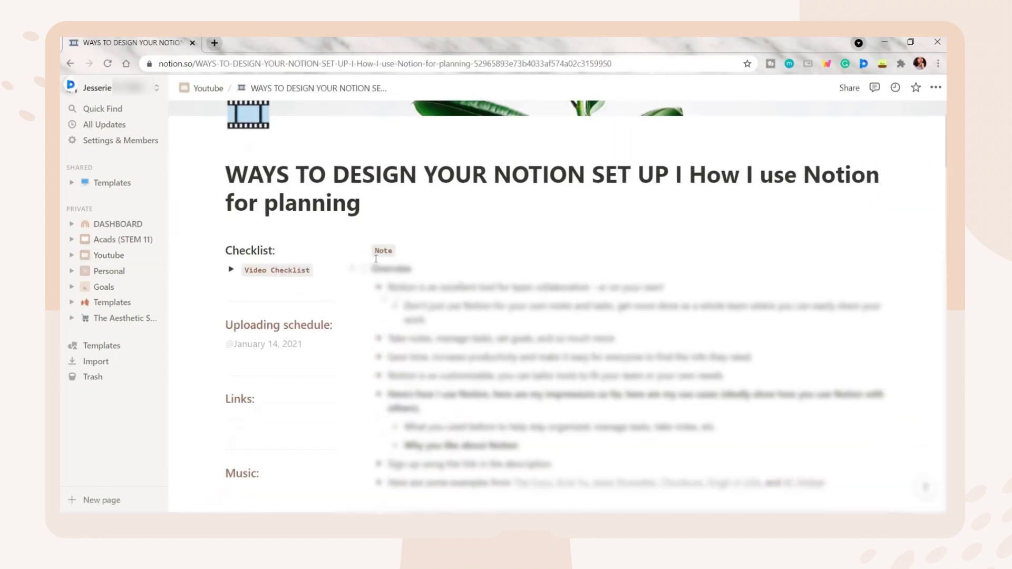
scroll(557, 309, "down", 5)
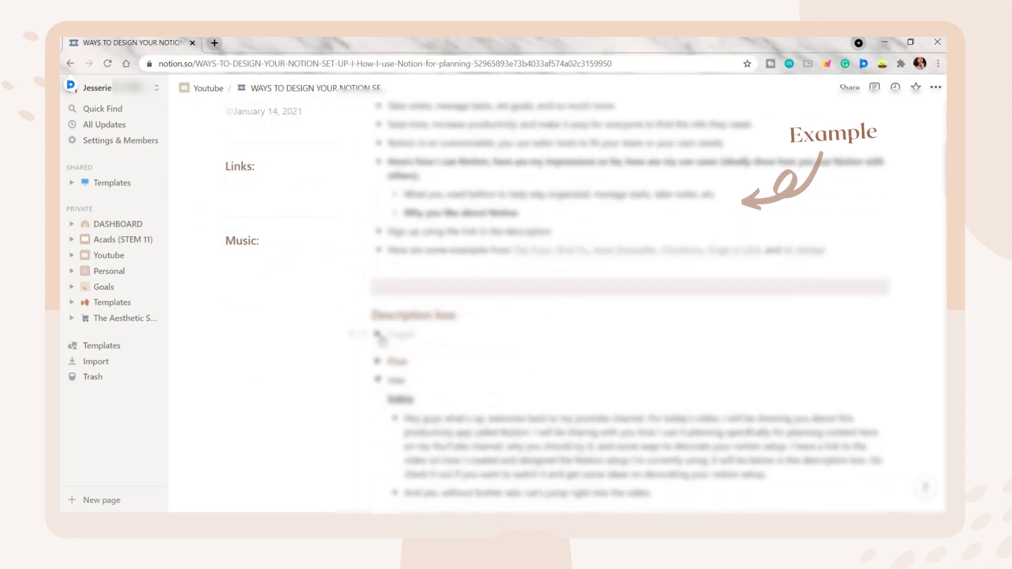
scroll(412, 144, "down", 5)
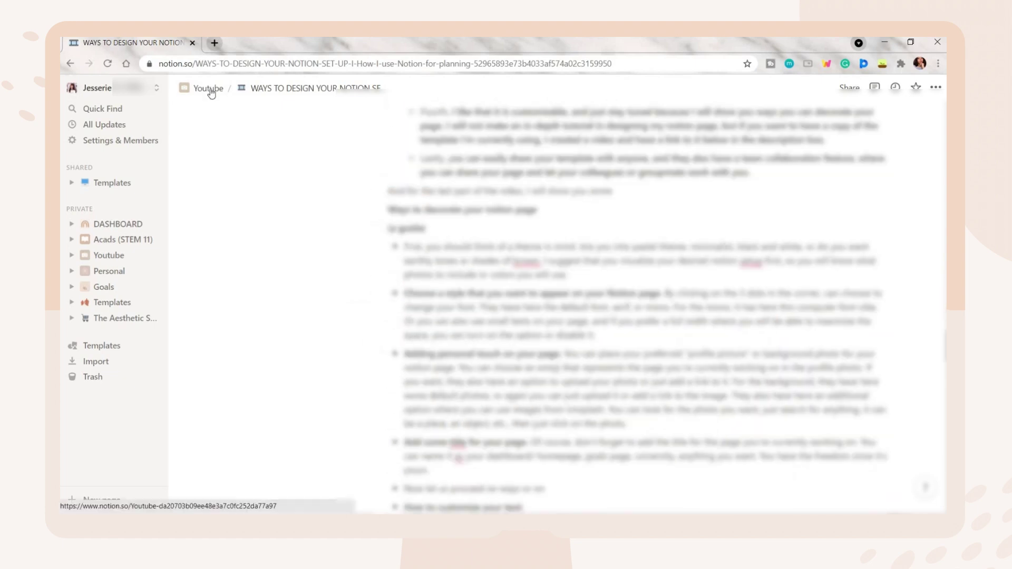
left_click(209, 88)
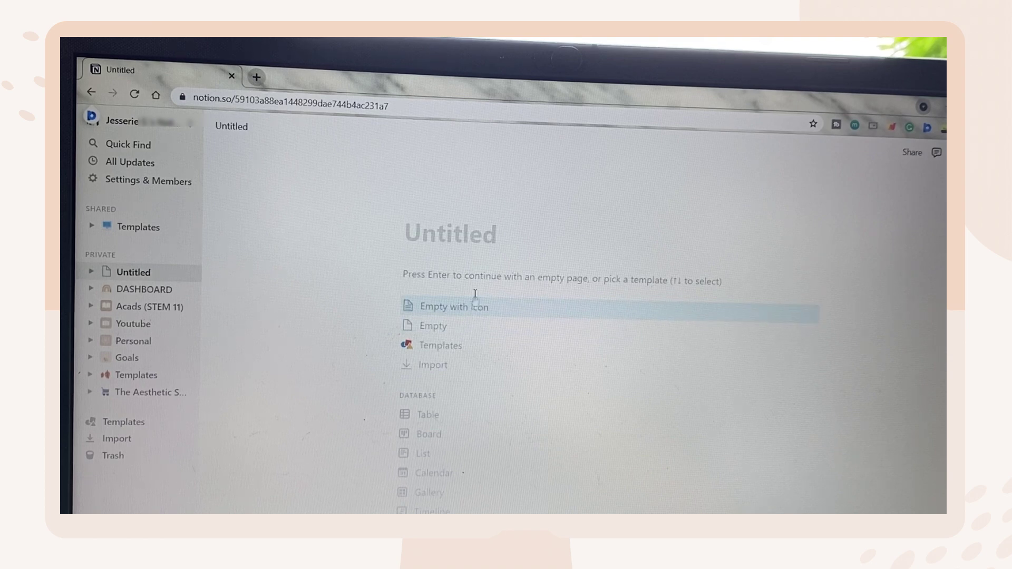
- Open the template gallery for the untitled page, look through the Student templates and expand the Engineering category
left_click(454, 348)
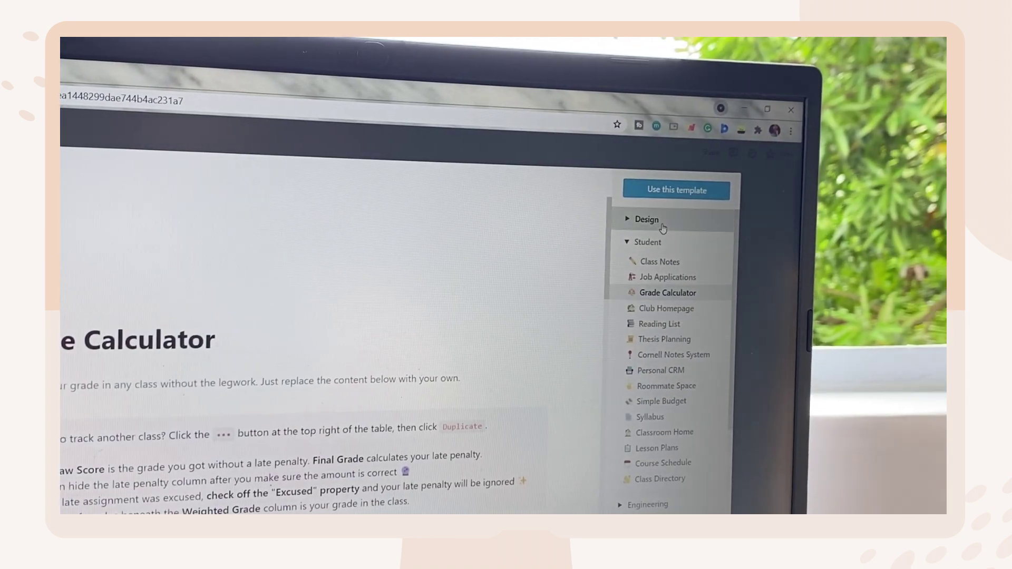
left_click(754, 226)
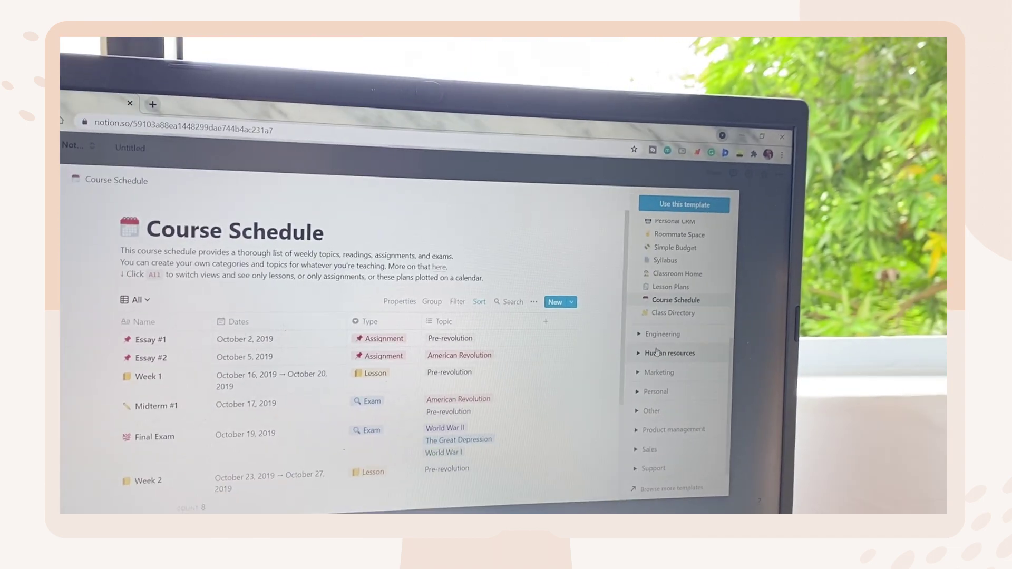
left_click(675, 339)
scroll(677, 332, "down", 1)
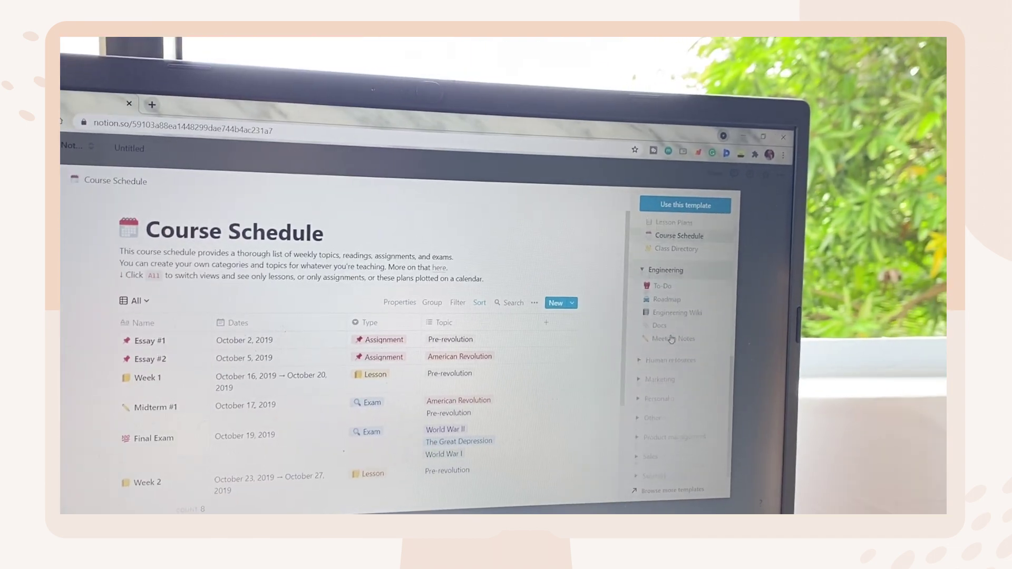
- Preview the Mood Board template in the Marketing category and browse the Personal templates
left_click(660, 374)
left_click(669, 427)
scroll(454, 379, "down", 2)
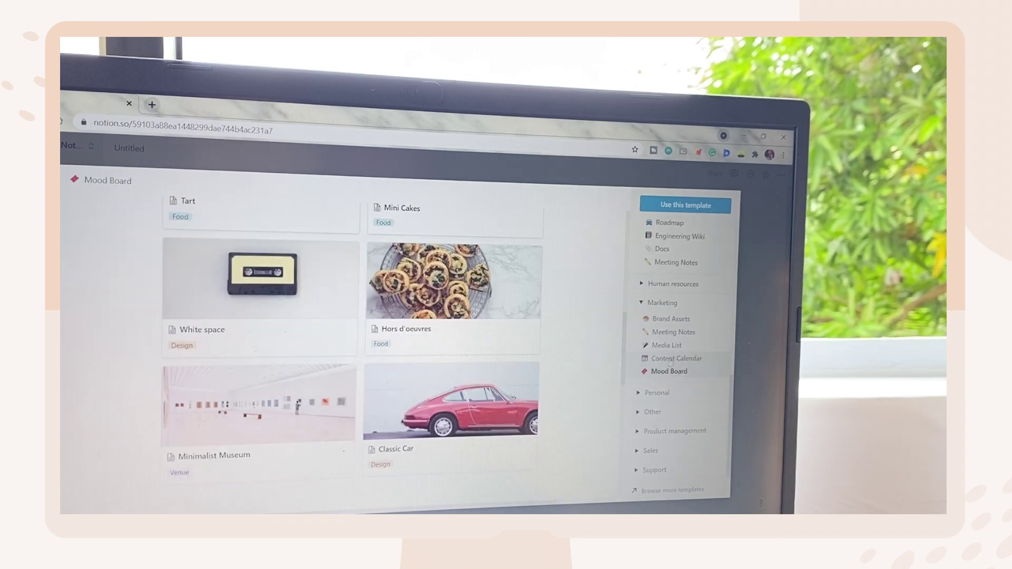
left_click(678, 393)
scroll(682, 393, "down", 3)
left_click(684, 330)
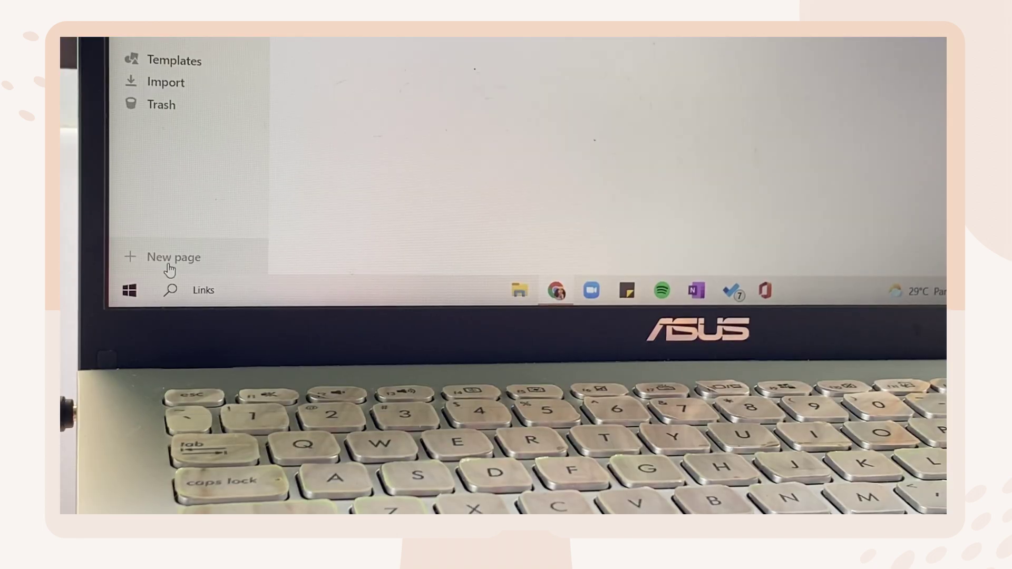
- Create a new page using the Empty with icon option and write "Add your plans," in its body
left_click(169, 259)
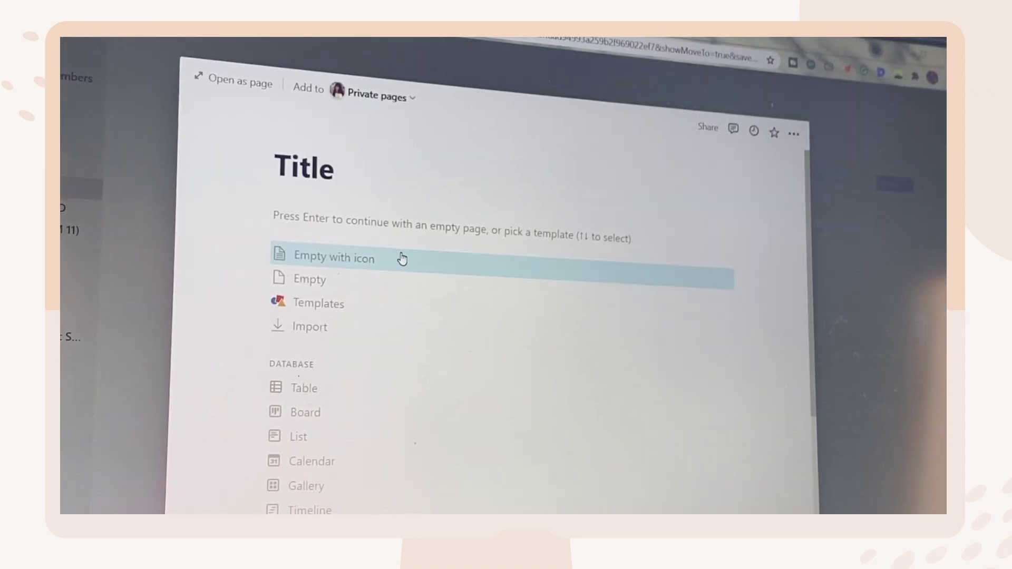
left_click(402, 257)
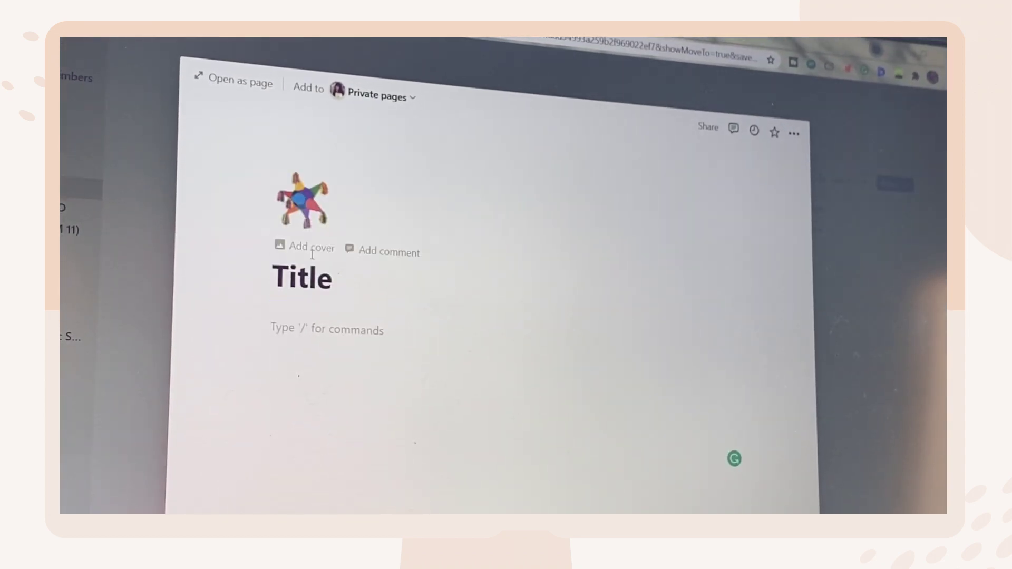
type("Add your plans,")
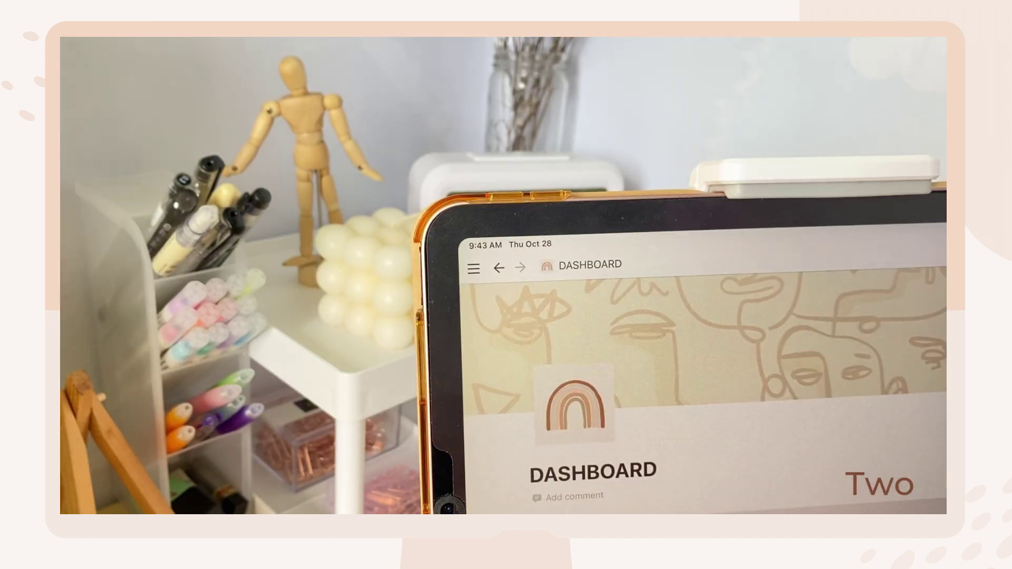
- Look through the DASHBOARD page and its Youtube page in Notion on the tablet
scroll(702, 369, "down", 5)
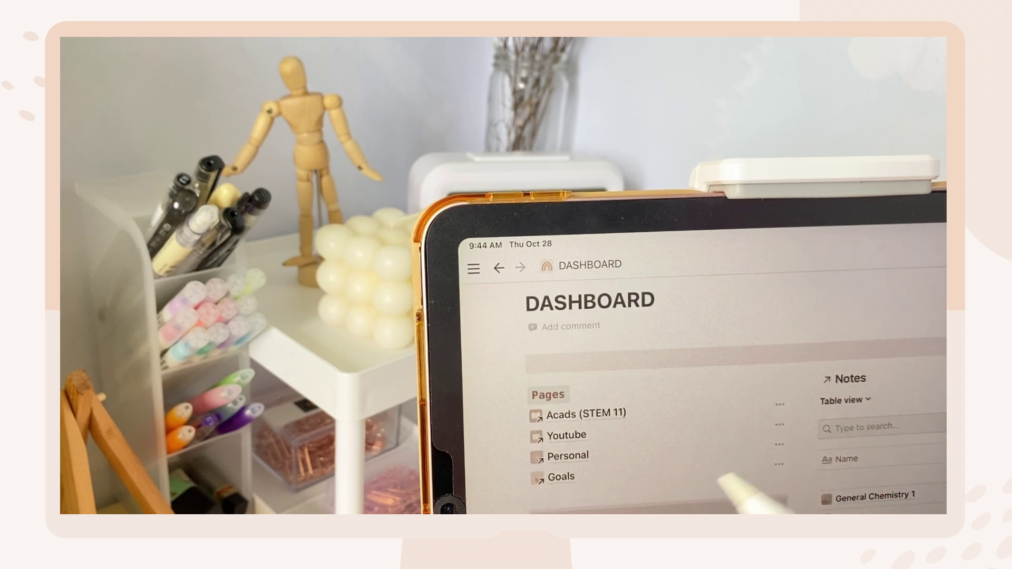
left_click(575, 437)
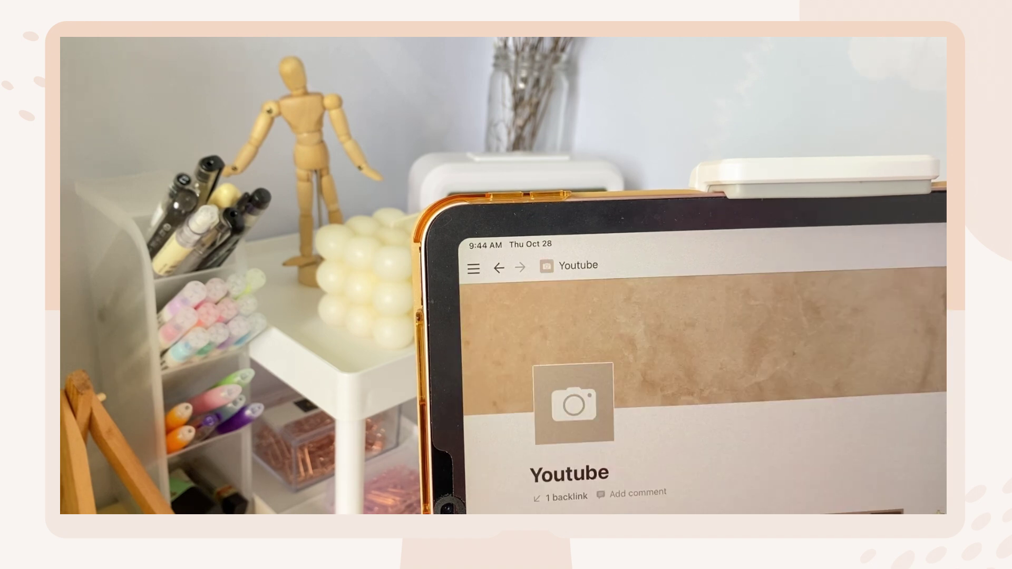
scroll(701, 390, "down", 5)
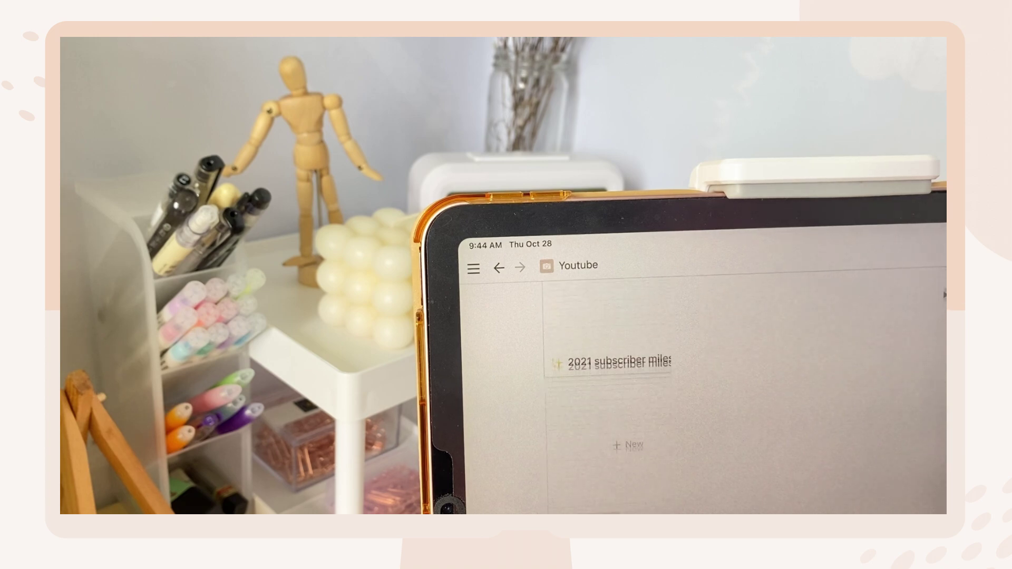
scroll(701, 390, "down", 5)
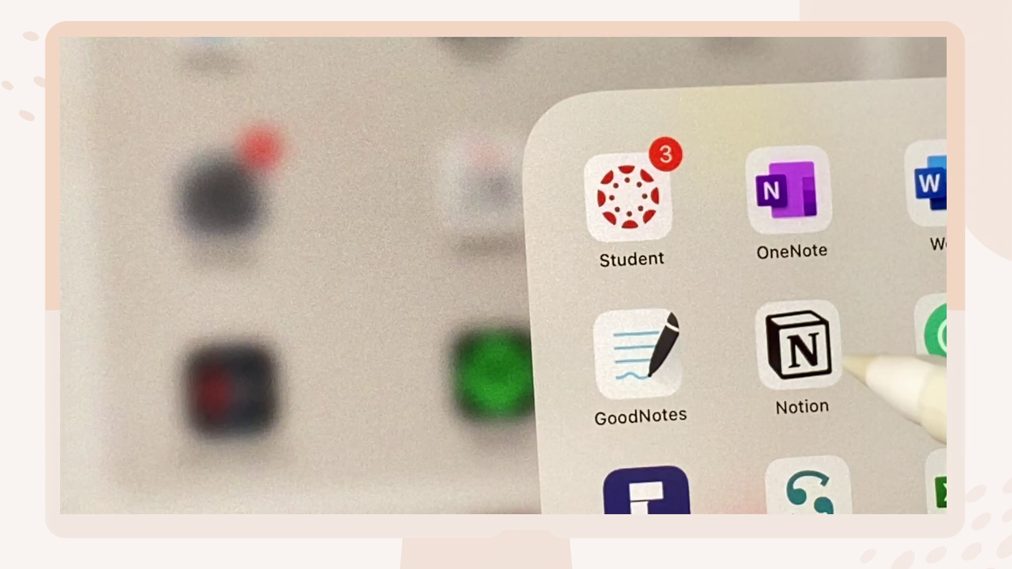
left_click(798, 345)
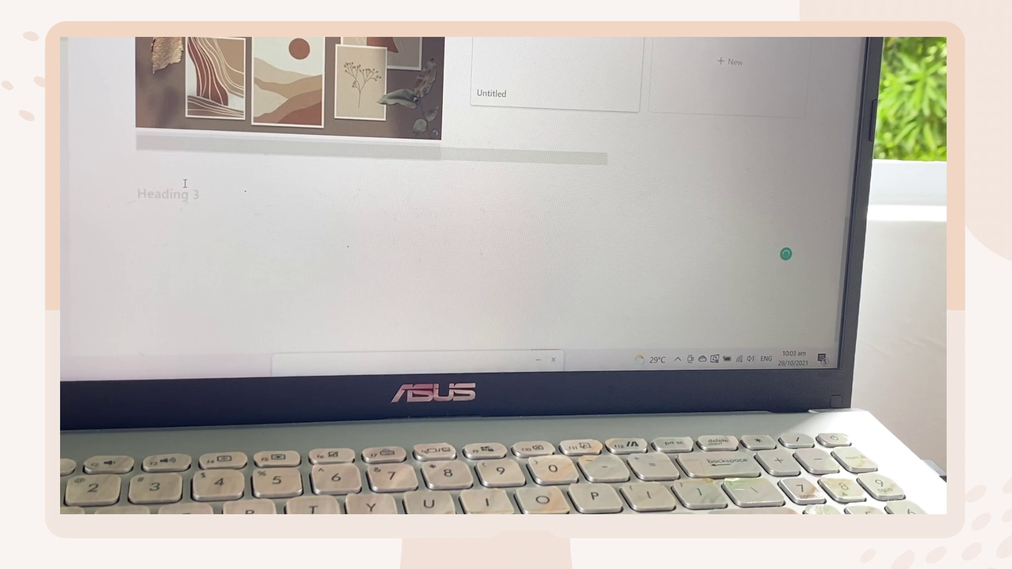
- Write the heading "You can add your to do here" and add a to-do item below it, ticking its checkbox
type("You can add your to do here")
key("Return")
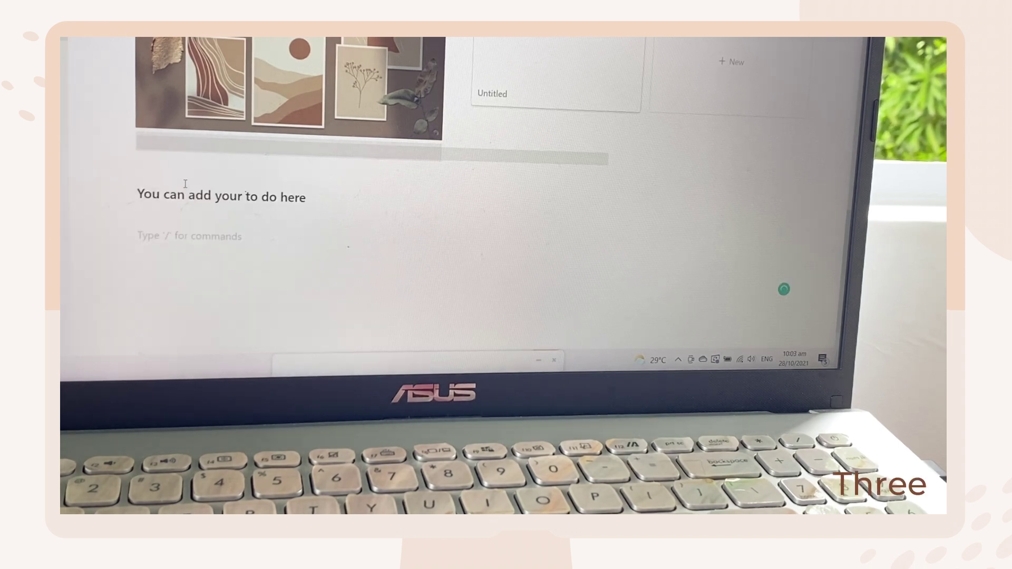
type("/to")
key("Return")
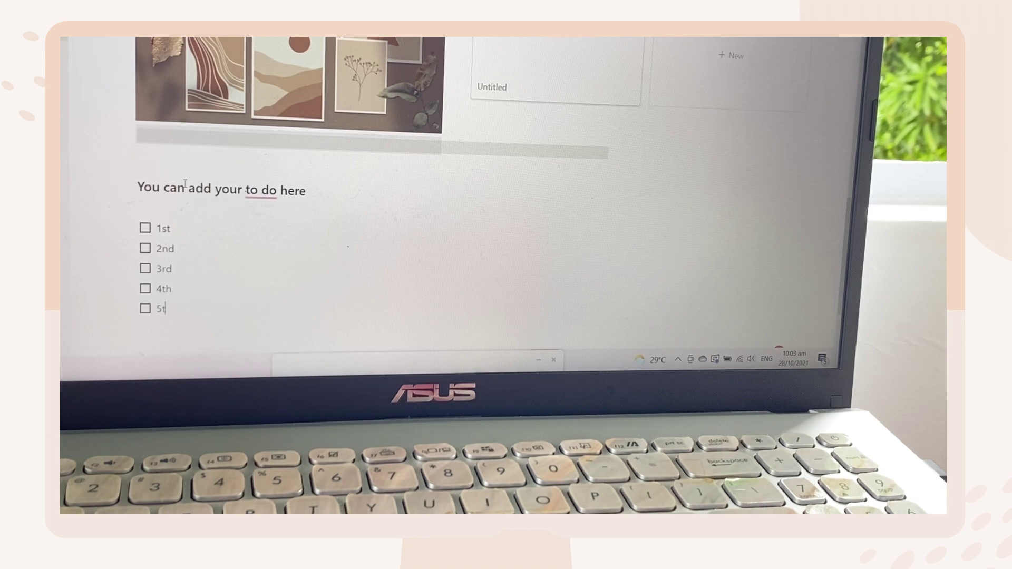
type("h")
key("Return")
left_click(145, 228)
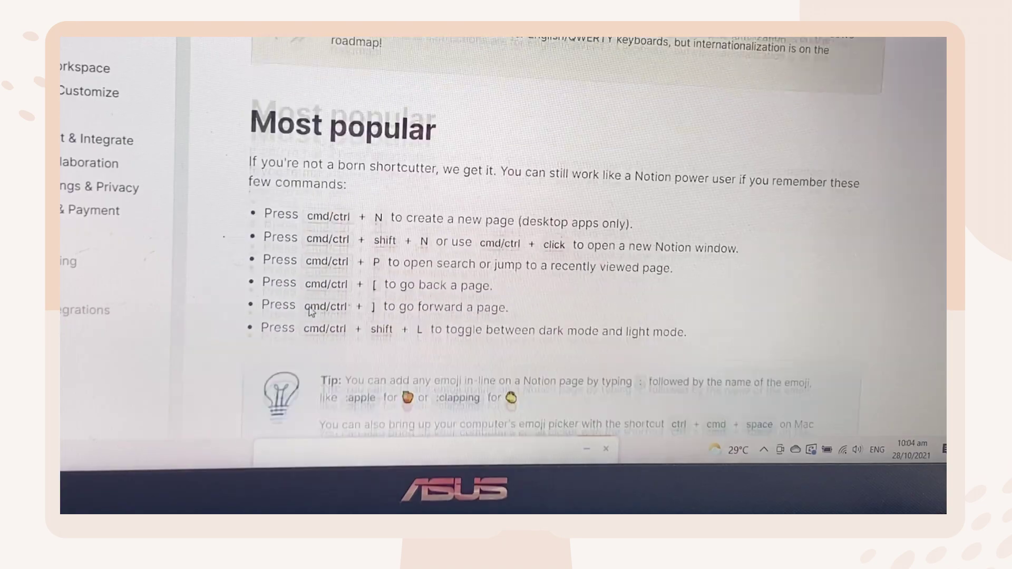
- Browse Notion's Keyboard shortcuts help article, its YouTube channel and a video found under "notion how to make template"
scroll(314, 313, "down", 2)
scroll(527, 237, "down", 5)
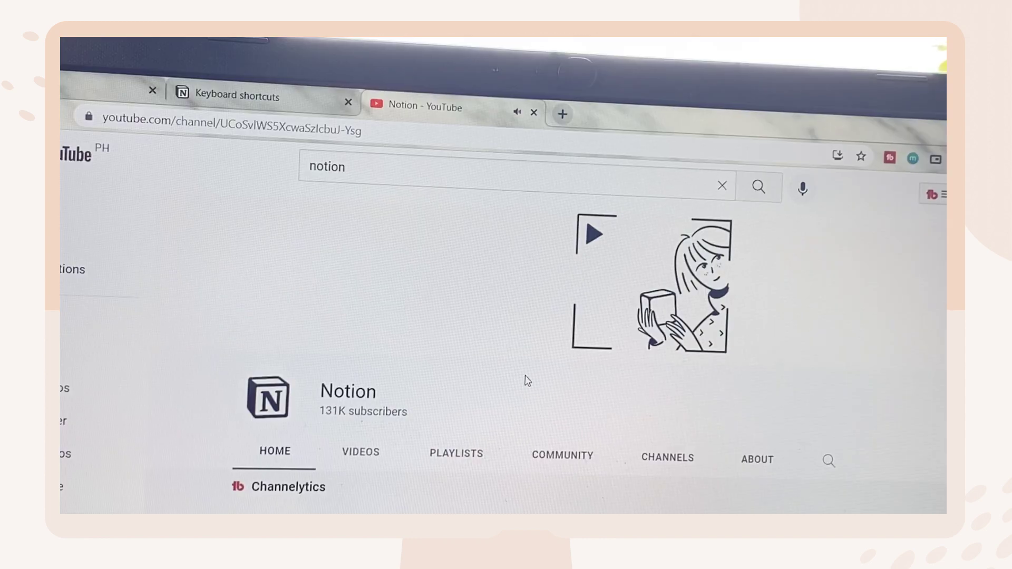
scroll(527, 381, "down", 5)
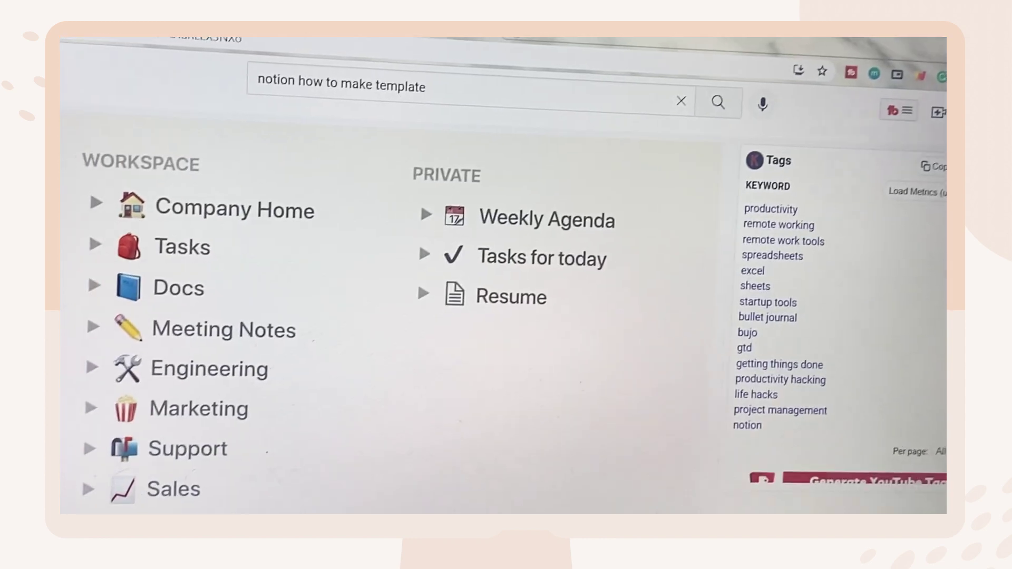
left_click(454, 268)
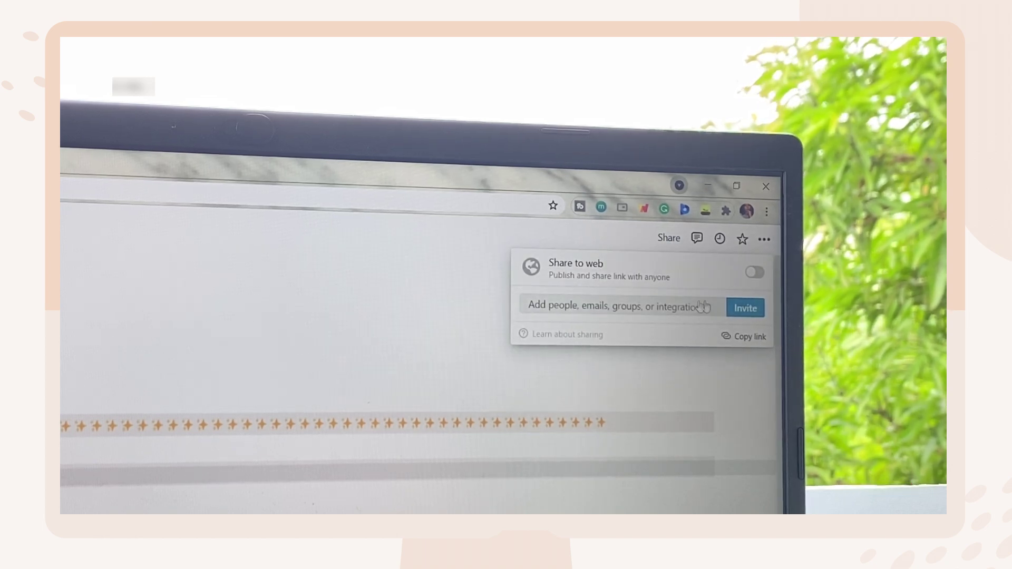
- Publish the page with Share to web and review its permission options
mouse_move(653, 277)
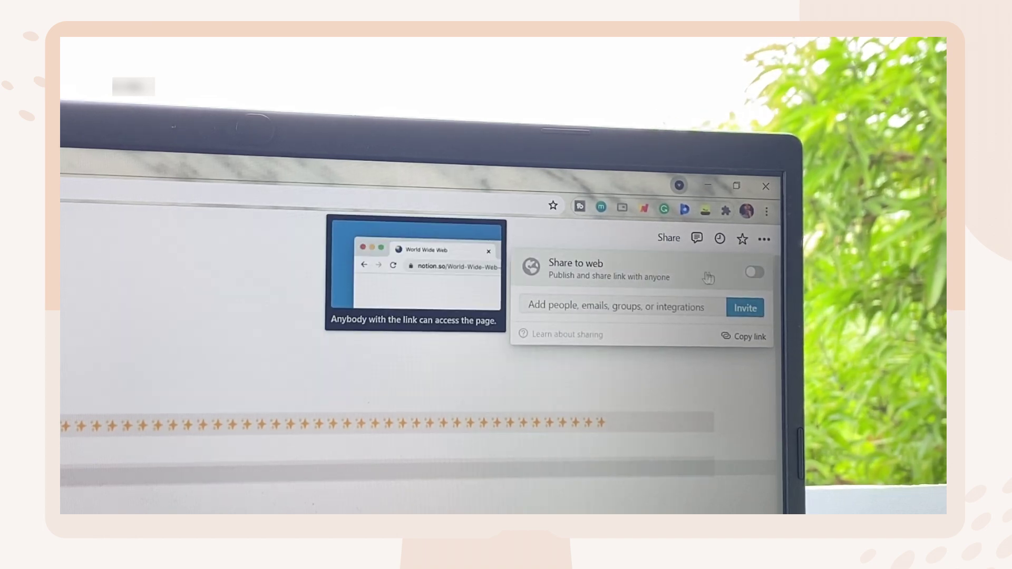
left_click(753, 280)
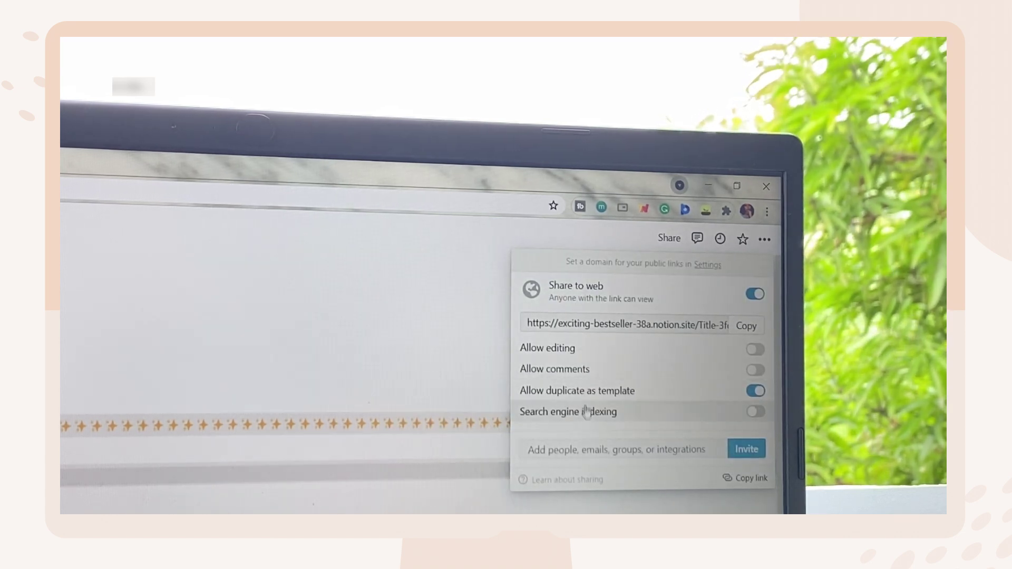
mouse_move(674, 408)
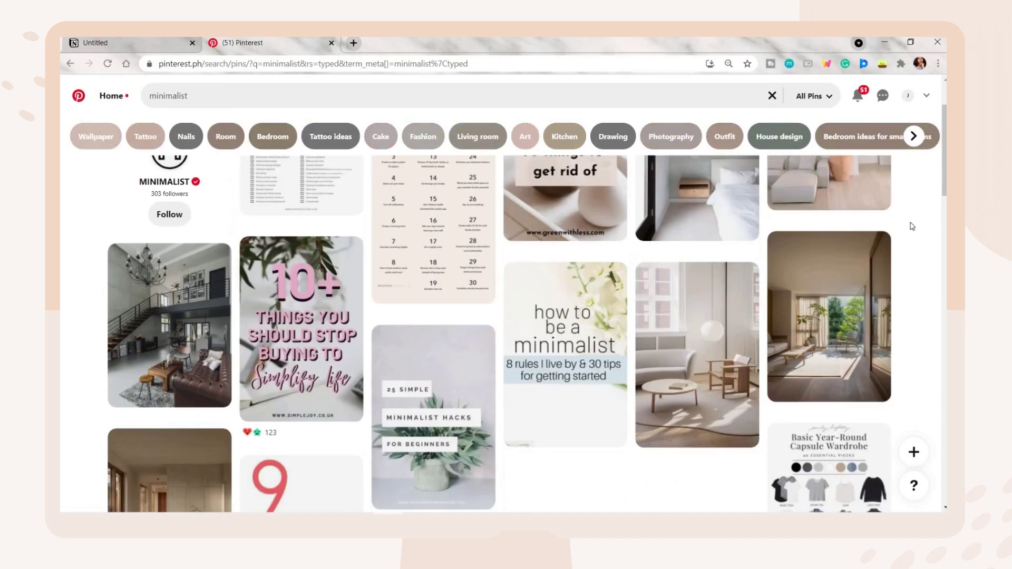
- Look through the pins for "pastel" on Pinterest for theme inspiration
scroll(910, 219, "down", 5)
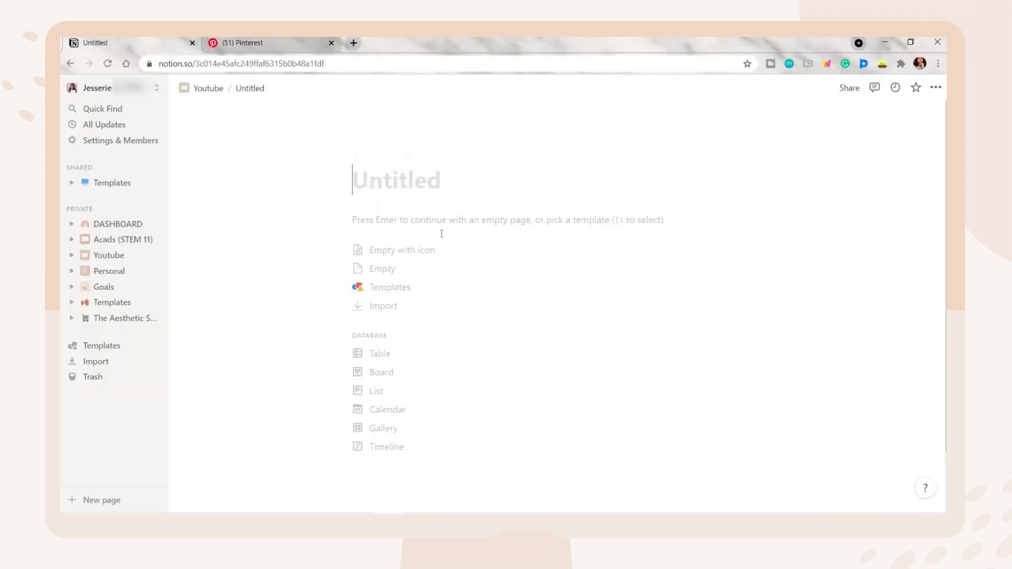
- Set the untitled page's font style to Mono and try the Small text option, leaving it off
left_click(936, 89)
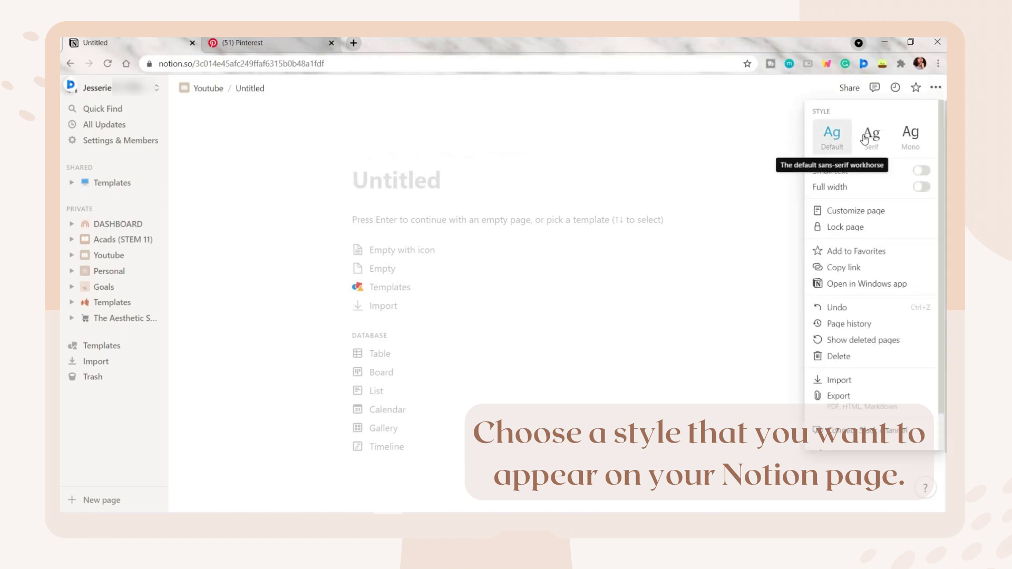
left_click(906, 140)
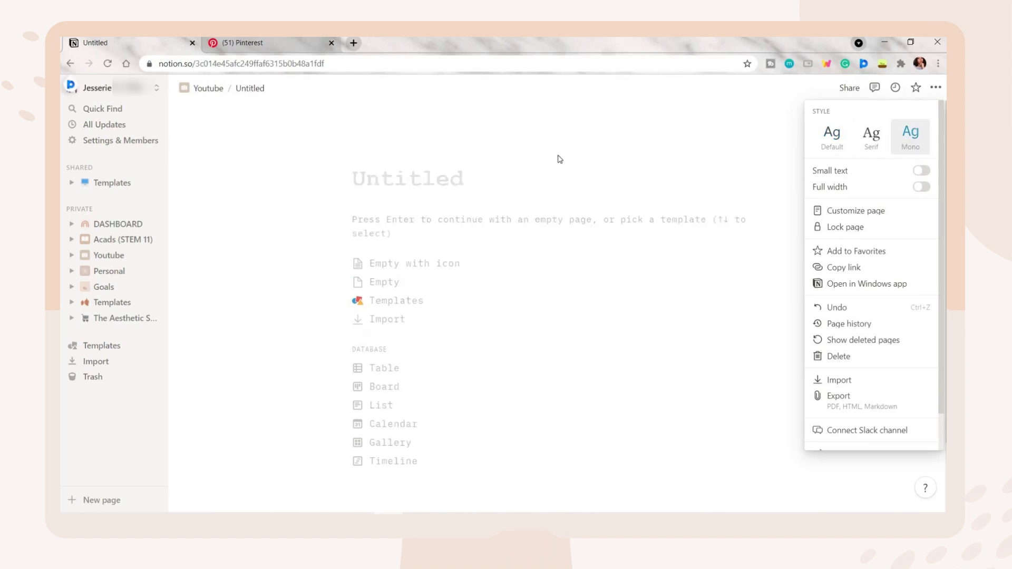
left_click(922, 174)
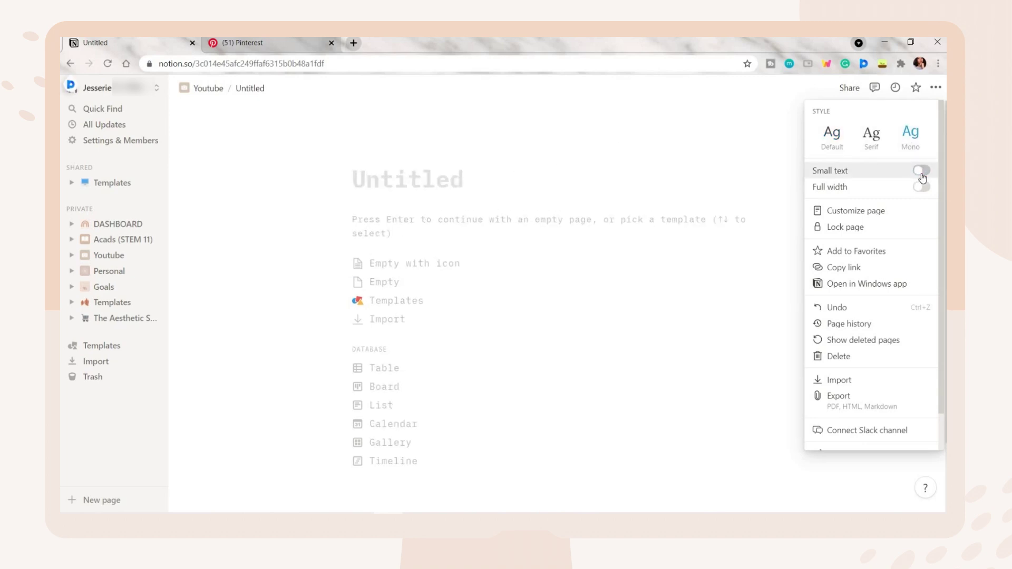
left_click(921, 174)
left_click(922, 175)
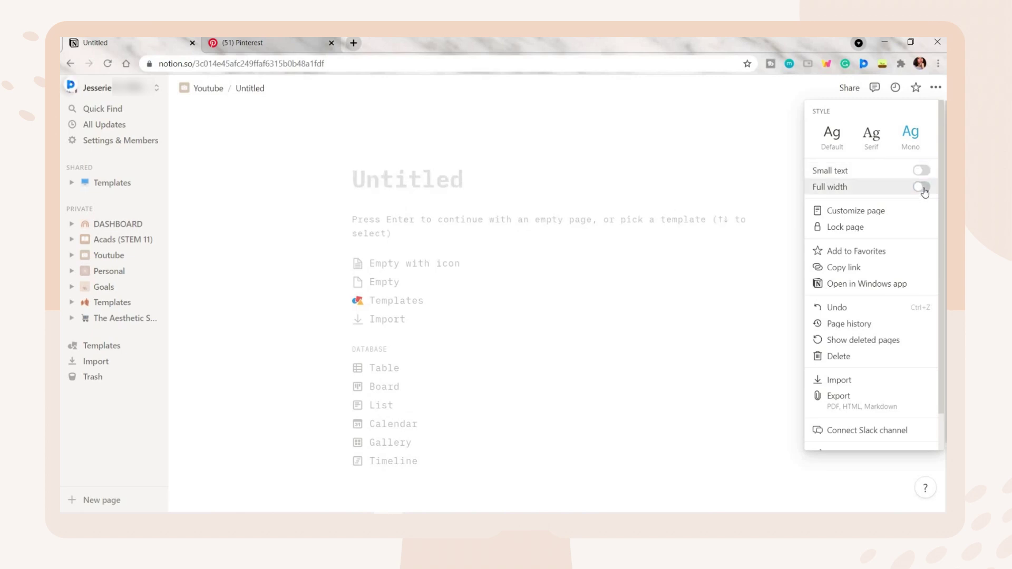
- Turn on Full width for the untitled page and close the page options
left_click(923, 188)
left_click(924, 190)
left_click(924, 191)
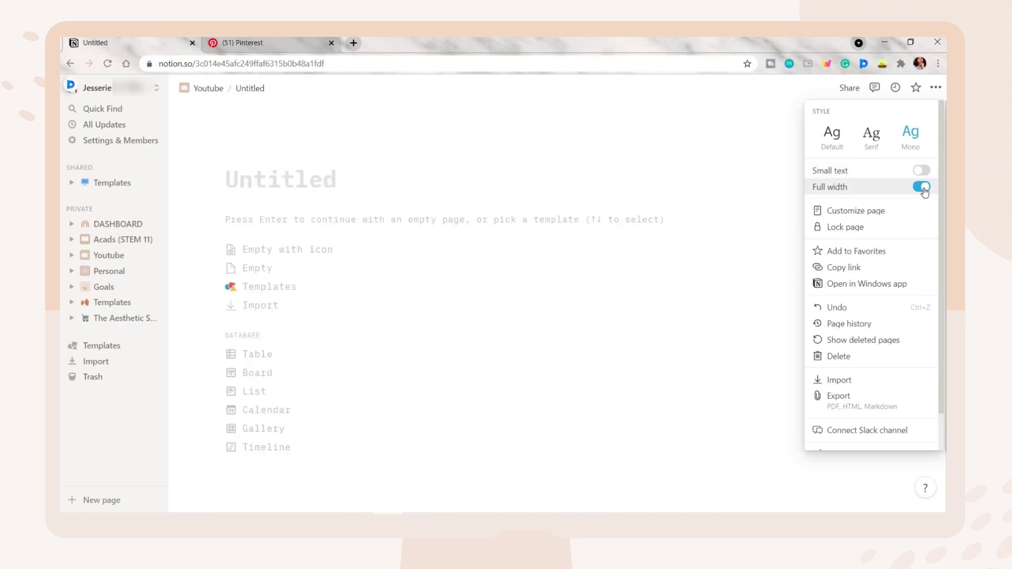
left_click(446, 271)
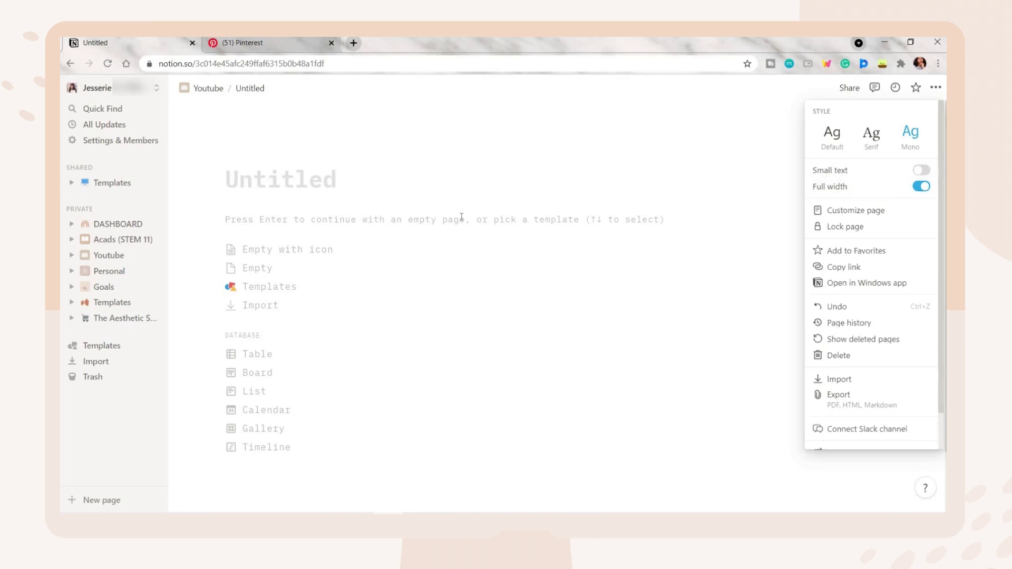
- Make the page empty, add an icon and change it to the circling star emoji by searching for "star"
left_click(283, 264)
left_click(247, 159)
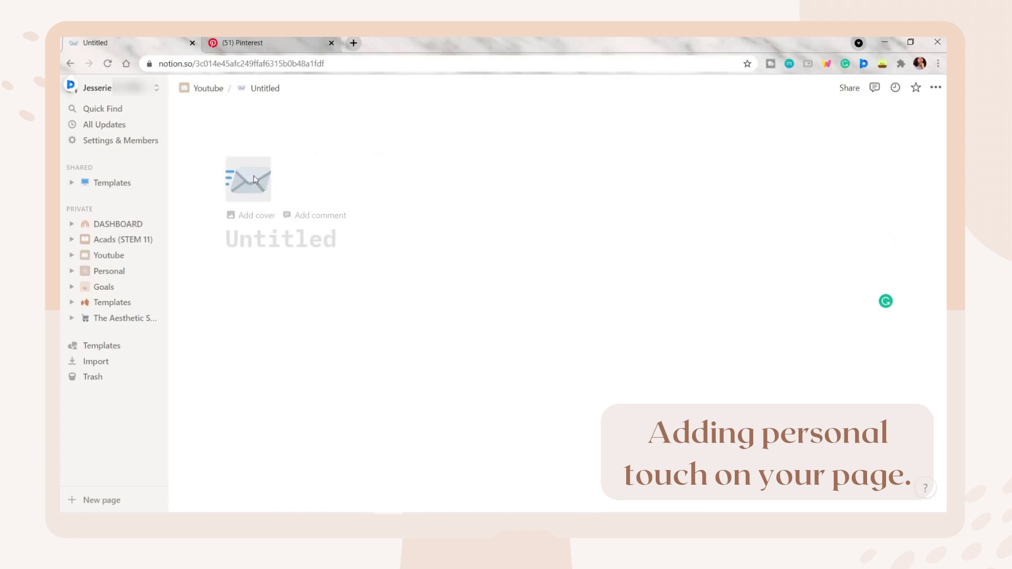
left_click(254, 179)
scroll(193, 290, "down", 2)
type("sts")
key("BackSpace")
type("ar")
left_click(199, 271)
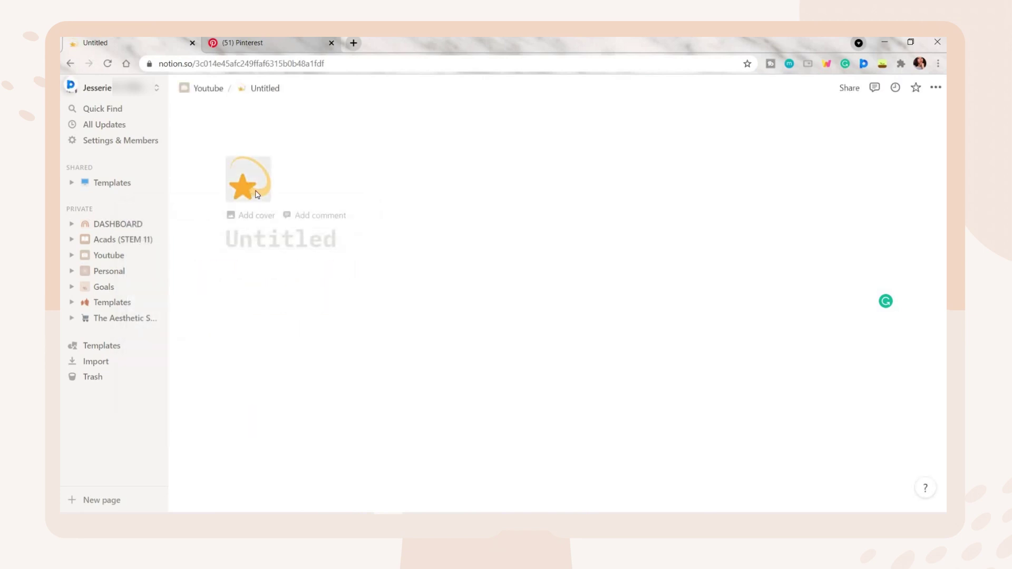
- Replace the page's star emoji icon with an uploaded teddy bear image
left_click(257, 195)
left_click(207, 217)
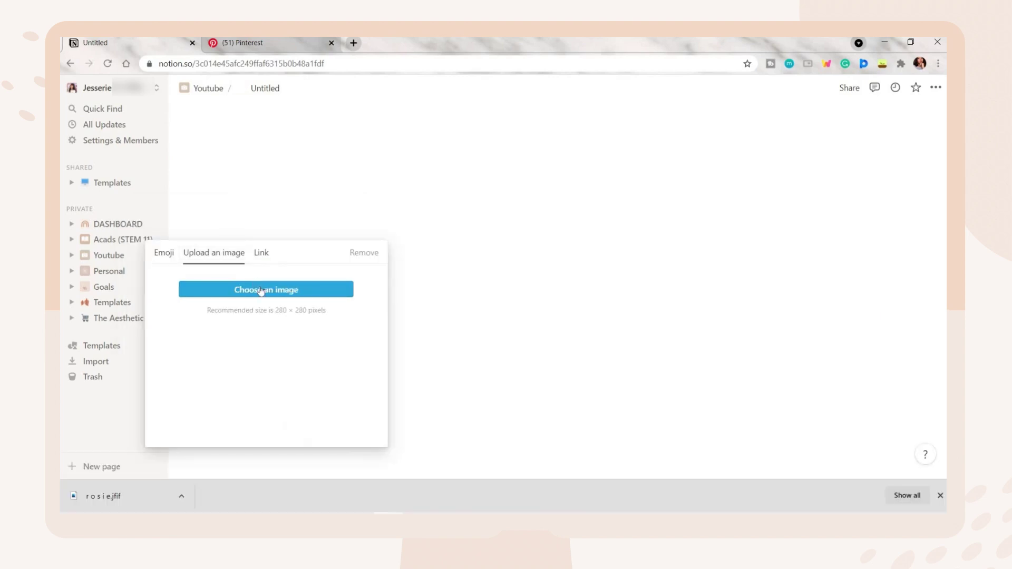
left_click(261, 291)
left_click(221, 127)
double_click(220, 127)
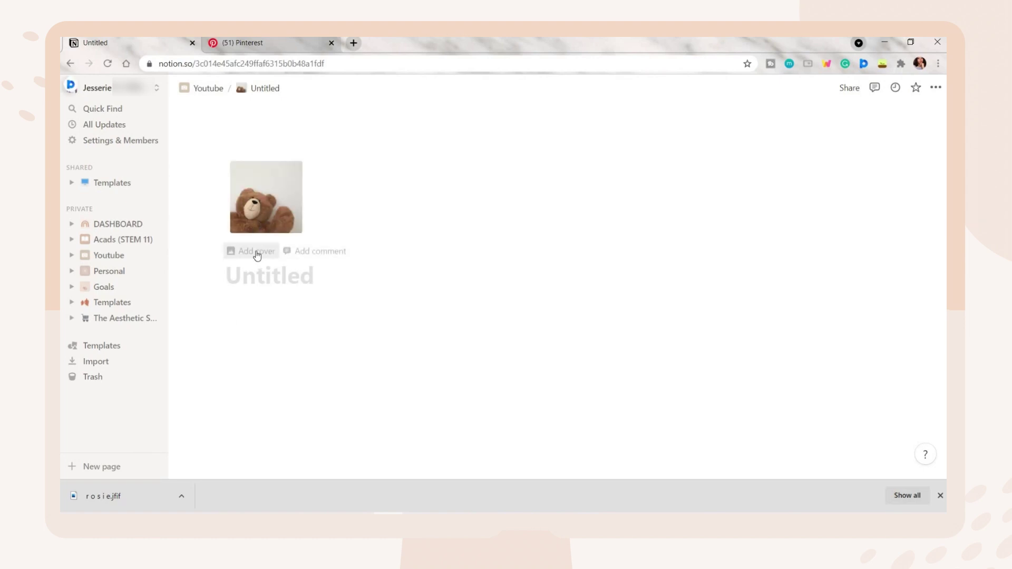
- Add a cover to the page and browse the gallery, upload, link and Unsplash sources for changing it
left_click(257, 252)
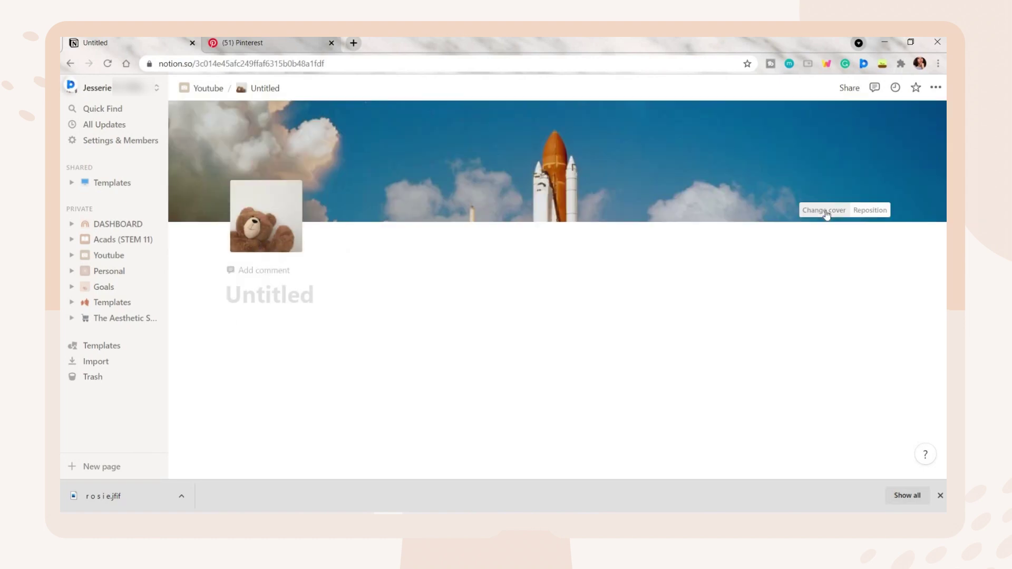
left_click(825, 210)
scroll(784, 346, "down", 5)
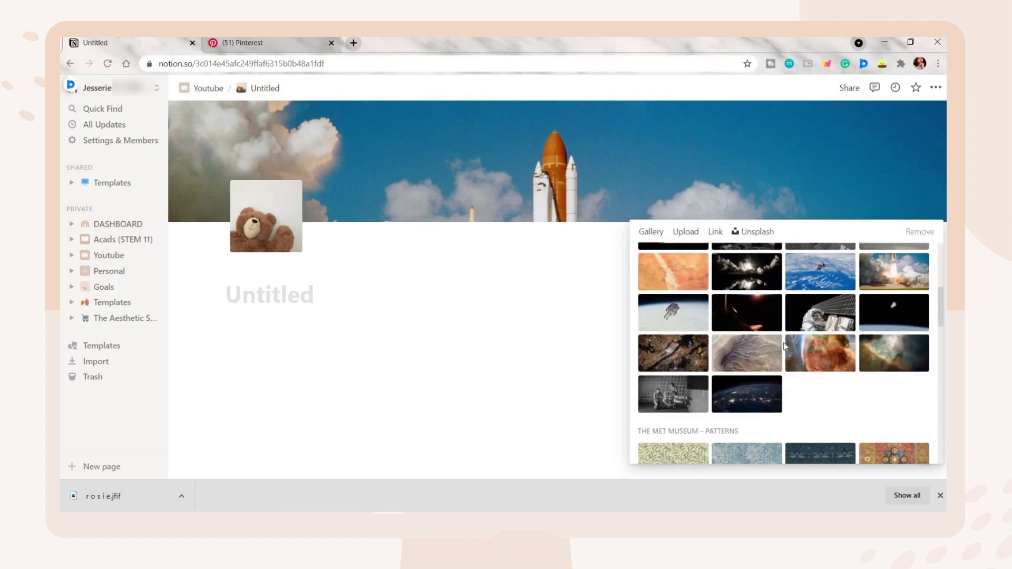
scroll(785, 346, "down", 10)
left_click(686, 232)
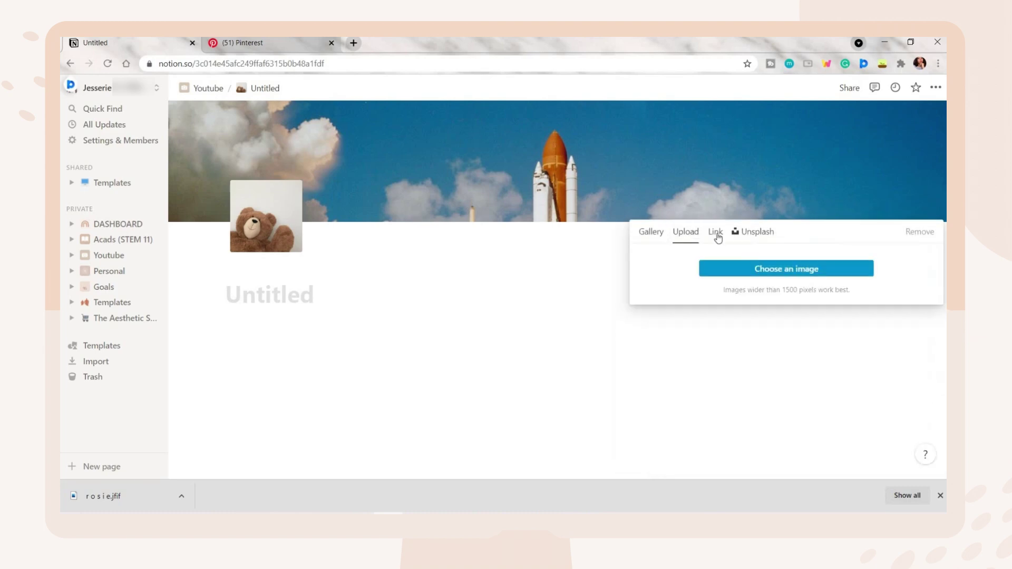
left_click(716, 233)
left_click(753, 232)
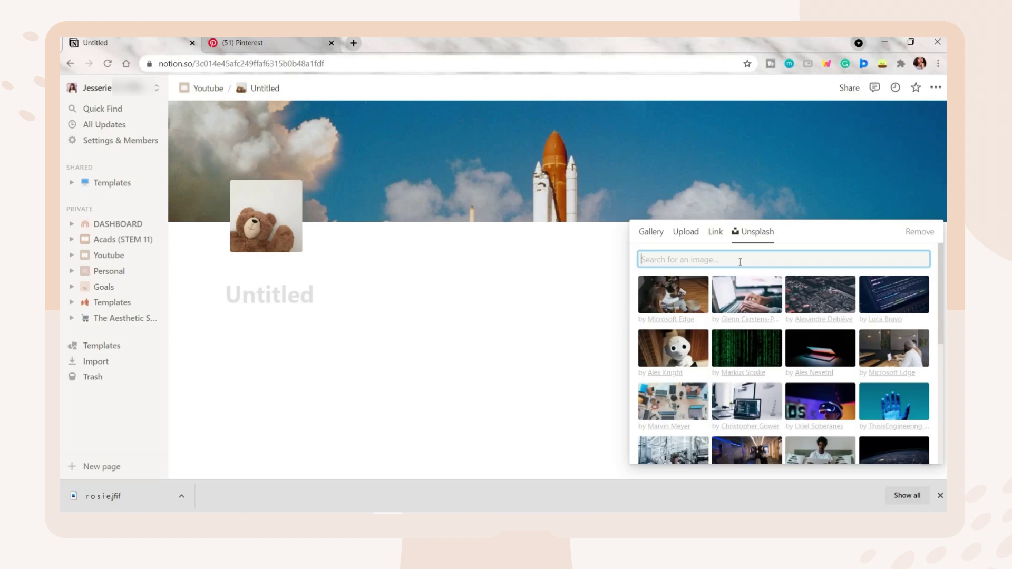
- Search Unsplash for "brown", try the rippled sand photo, and set the desert dunes photo as the page cover
type("brio")
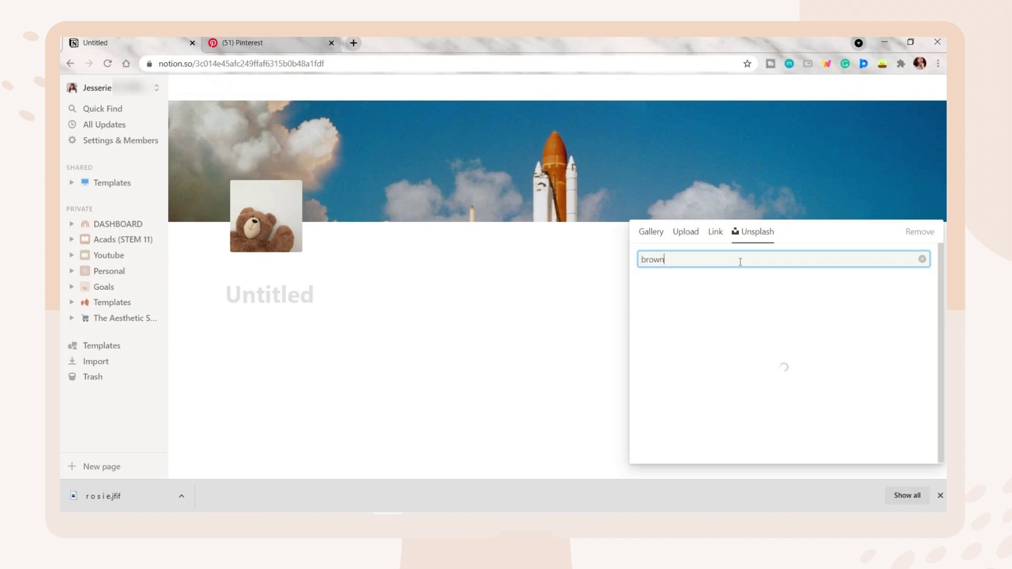
scroll(749, 390, "down", 3)
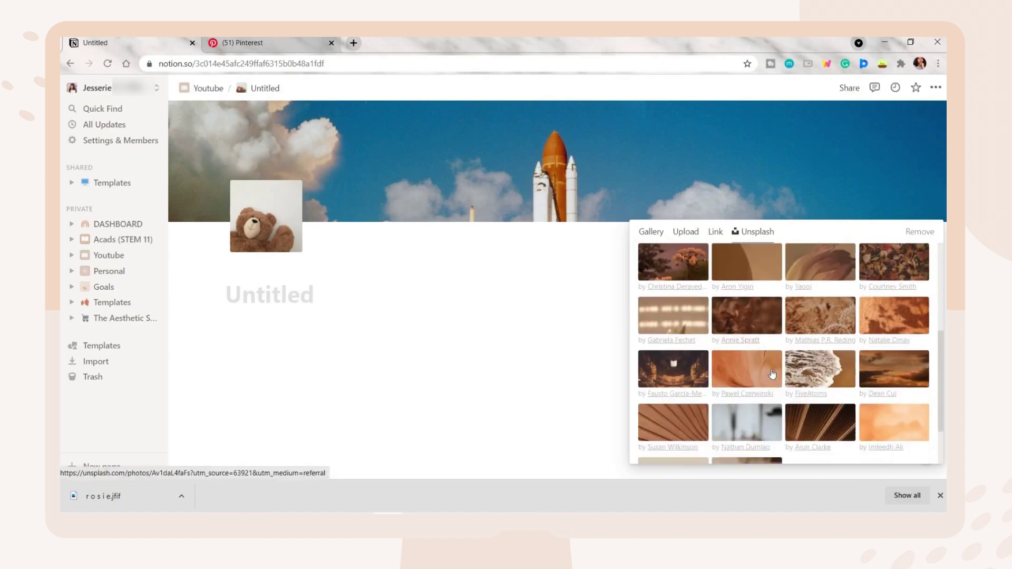
scroll(749, 380, "up", 3)
left_click(683, 402)
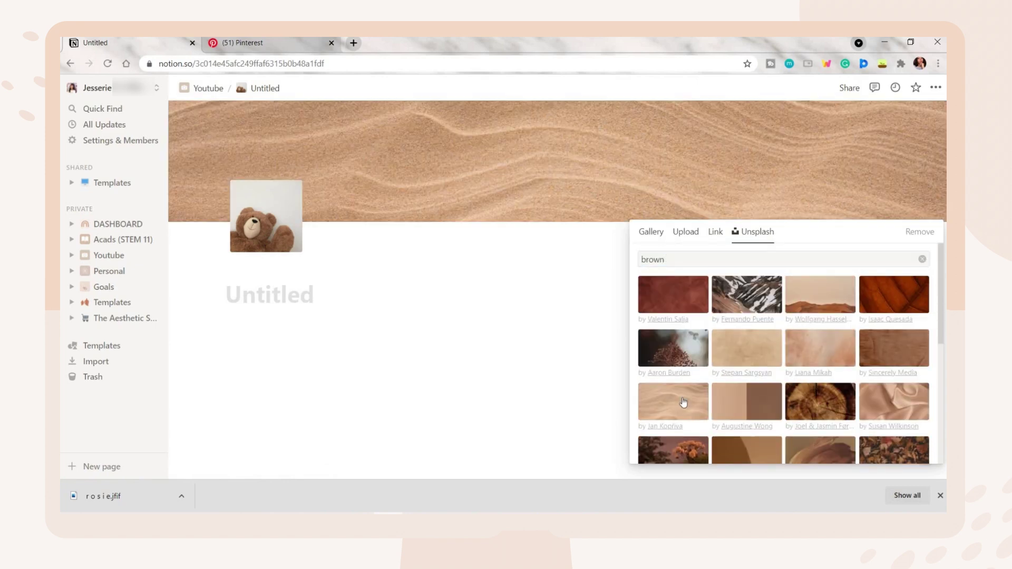
left_click(820, 294)
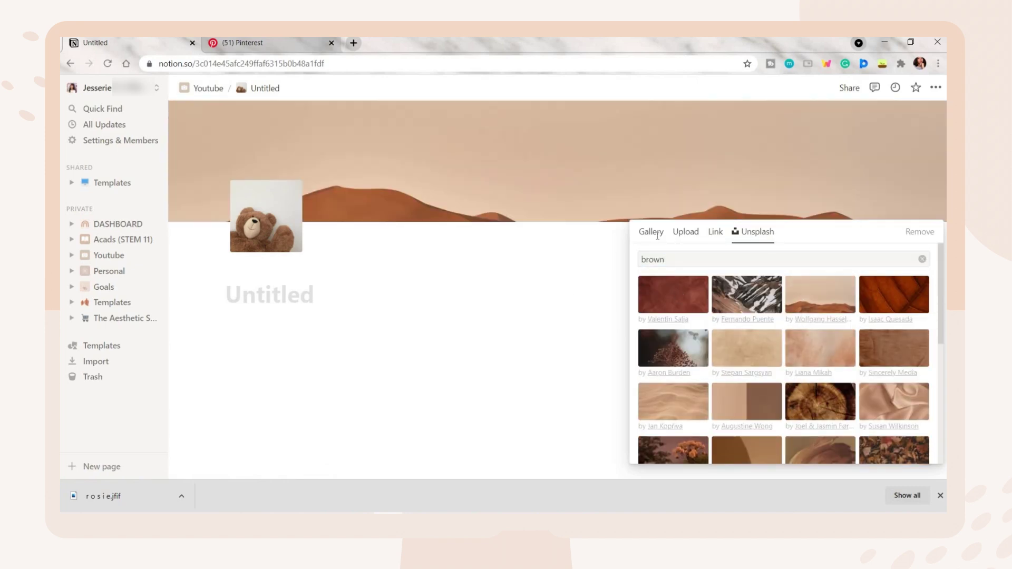
- Reposition the desert cover so that only its plain beige sky area shows, and save the position
left_click(859, 208)
left_click(867, 209)
left_click_drag(732, 188, 677, 279)
left_click(837, 210)
- Title the page "Dashboard", trying the extra note "(add the title of your page)" after it
type("Dashboard (add the title of your pag")
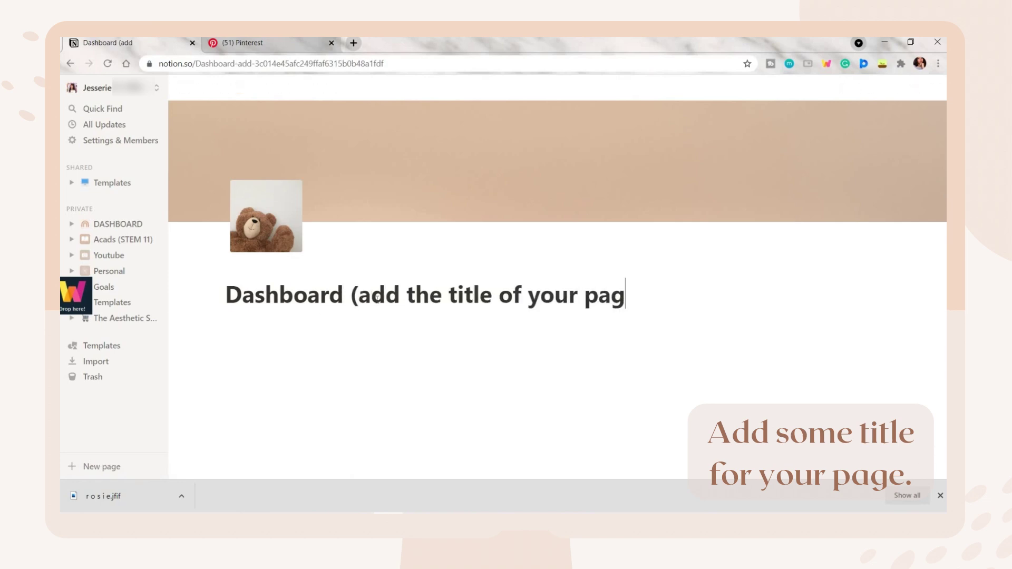
type("e)")
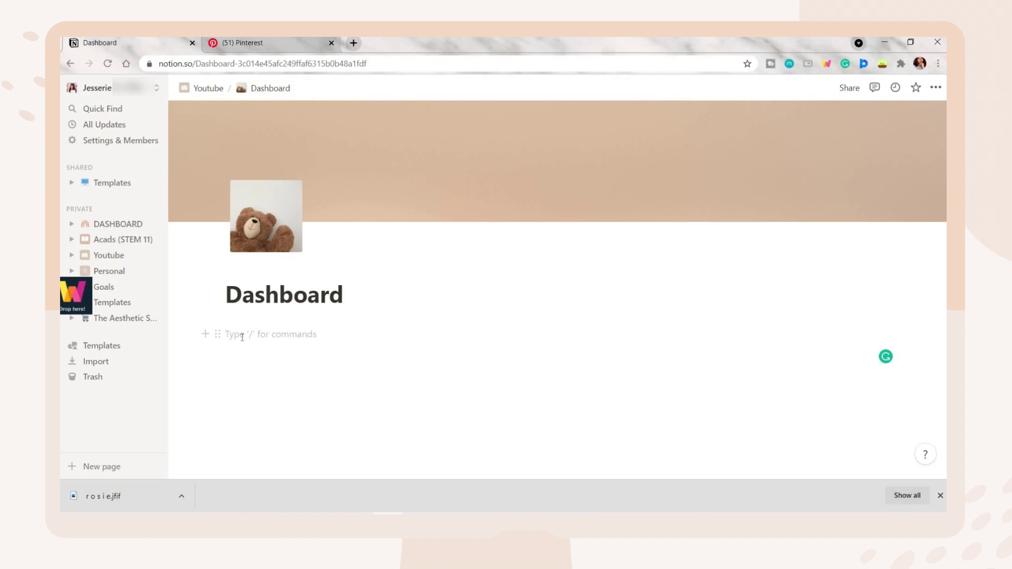
- Write "How you can customize your text?" under the title and add a Heading 1 block reading "Header 1" below it
type("How you can customize your text?")
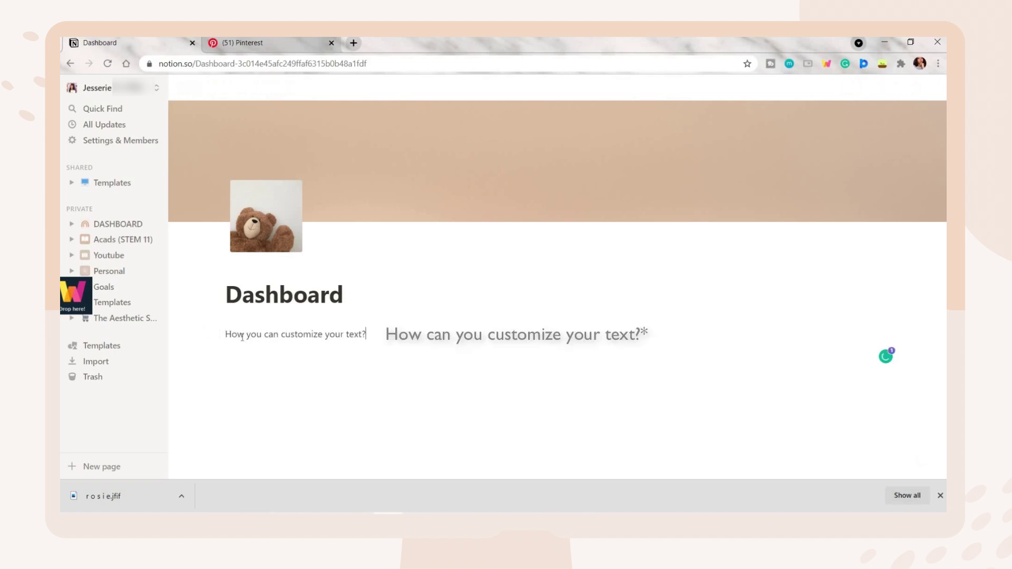
key("Return")
type("/h")
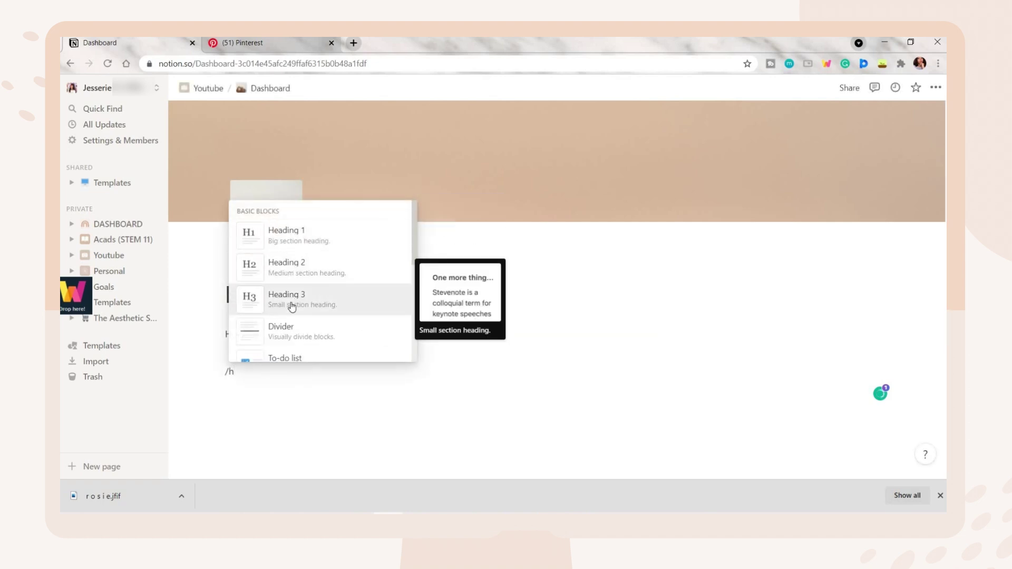
type("1")
key("Return")
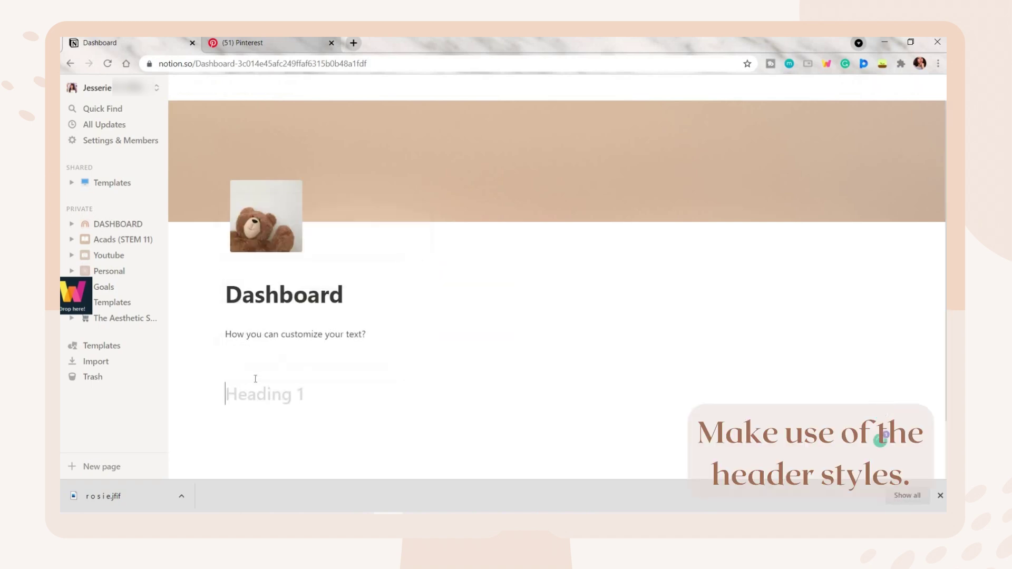
type("Header 1")
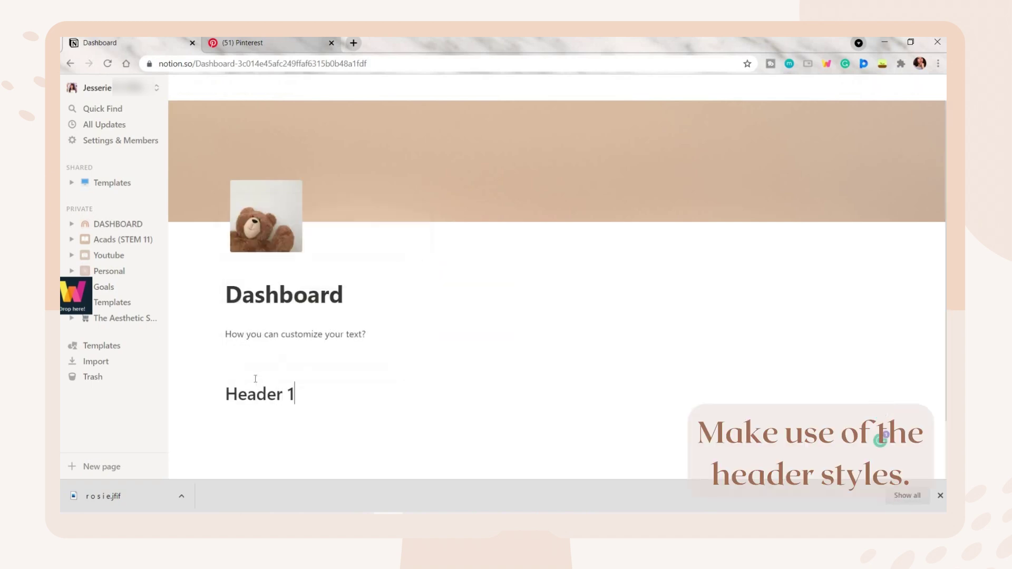
- Add a Heading 2 block reading "Header 2" and a Heading 3 block reading "Header 3" beneath Header 1
key("Return")
type("/h2")
key("Return")
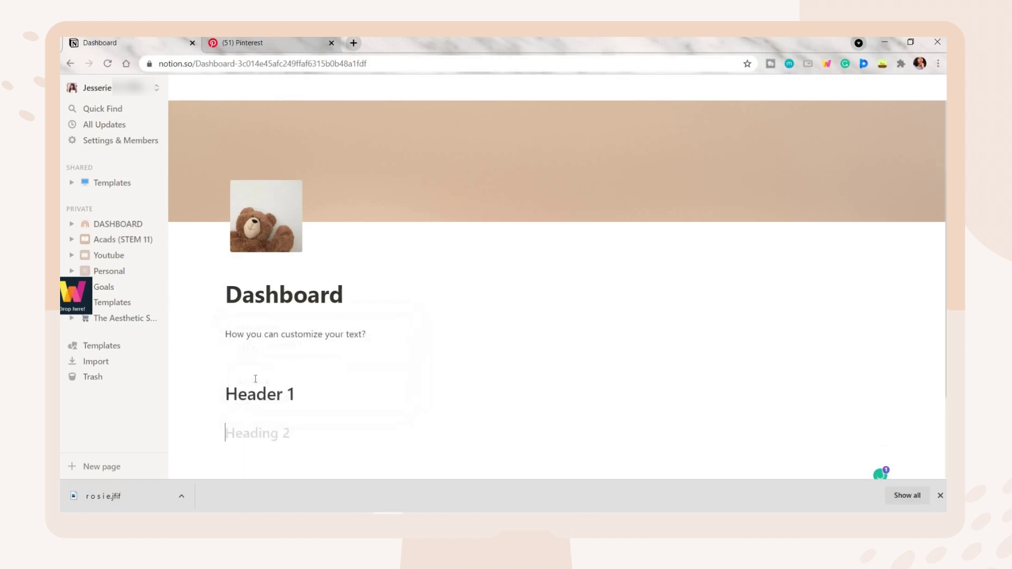
key("Return")
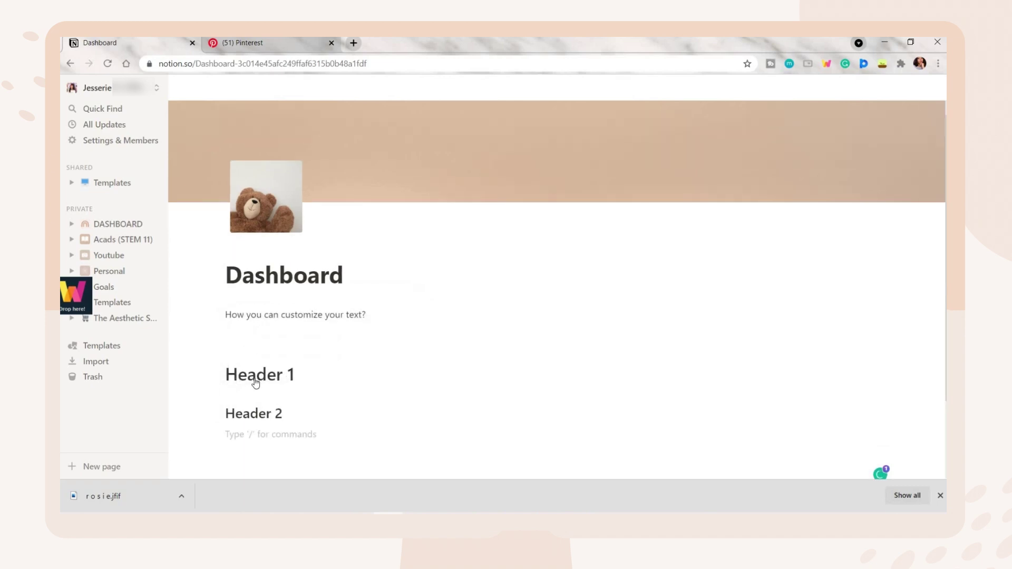
type("/h3")
key("Return")
type("Header")
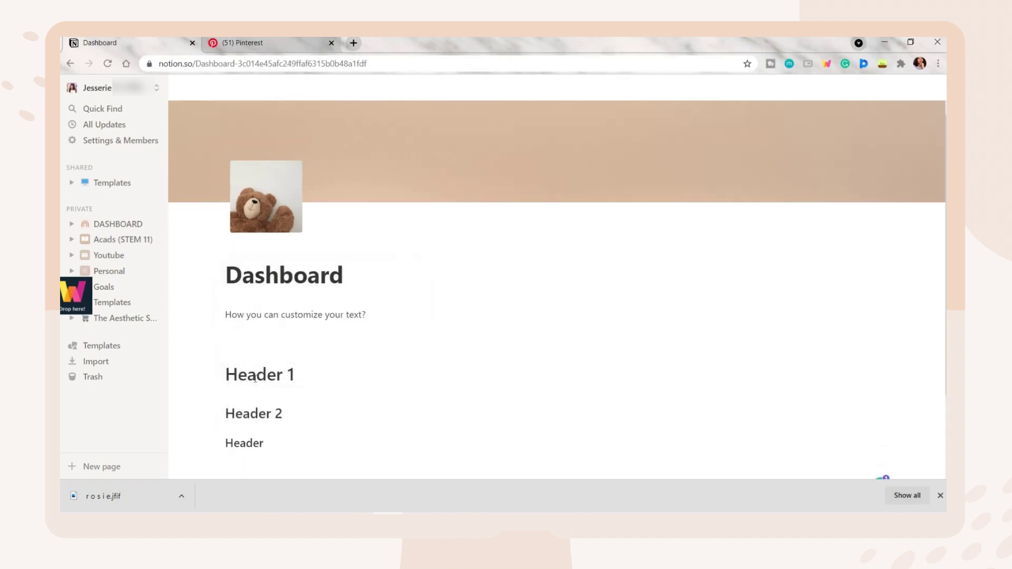
- Add the text "Add your notes/ tasks here" under Header 1 and "Add something" under both Header 2 and Header 3
scroll(255, 379, "down", 1)
left_click(329, 315)
key("Return")
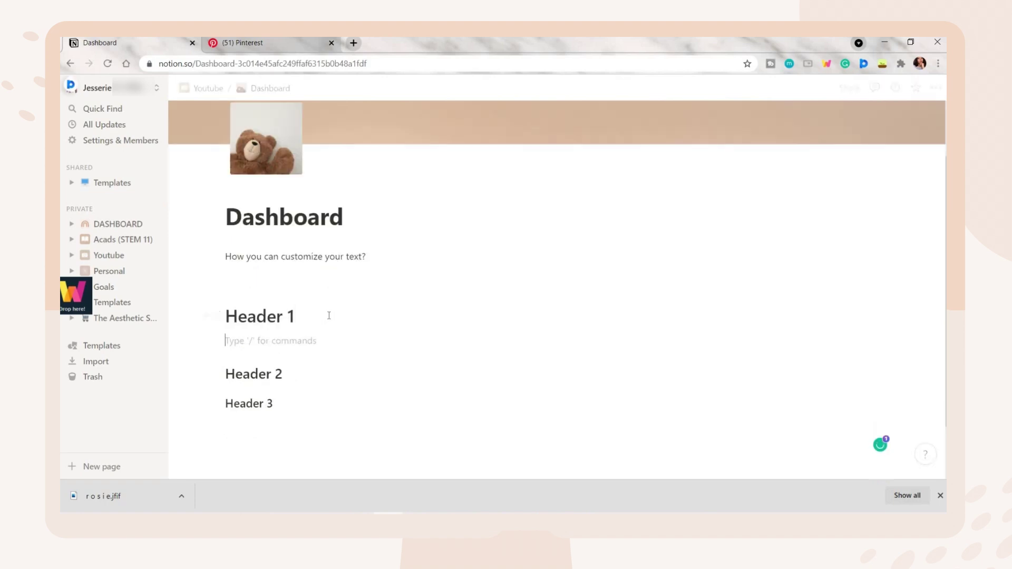
type("thing")
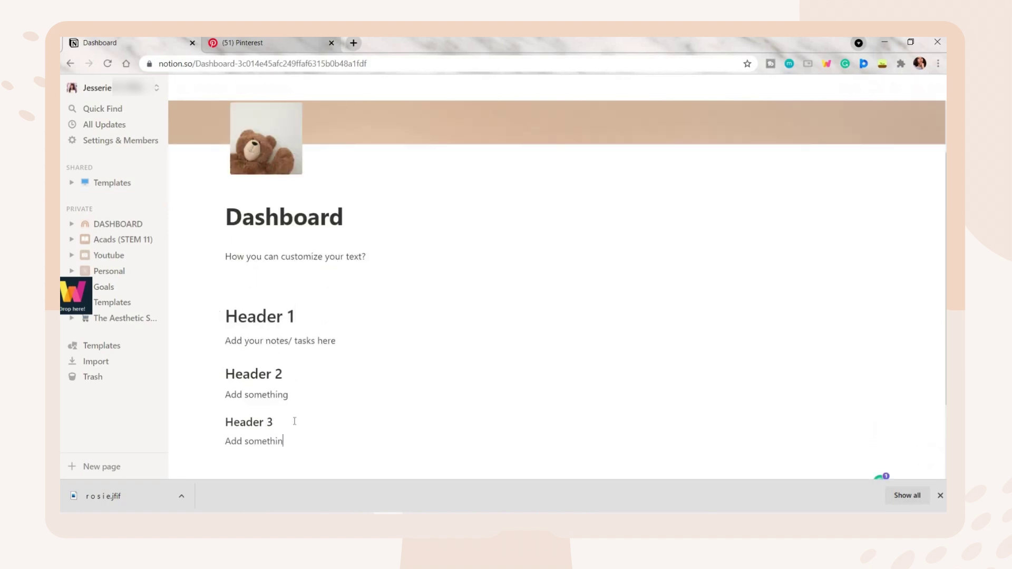
- Insert a table of contents block above Header 1 and try its links to Header 1 and Header 2
scroll(238, 307, "up", 1)
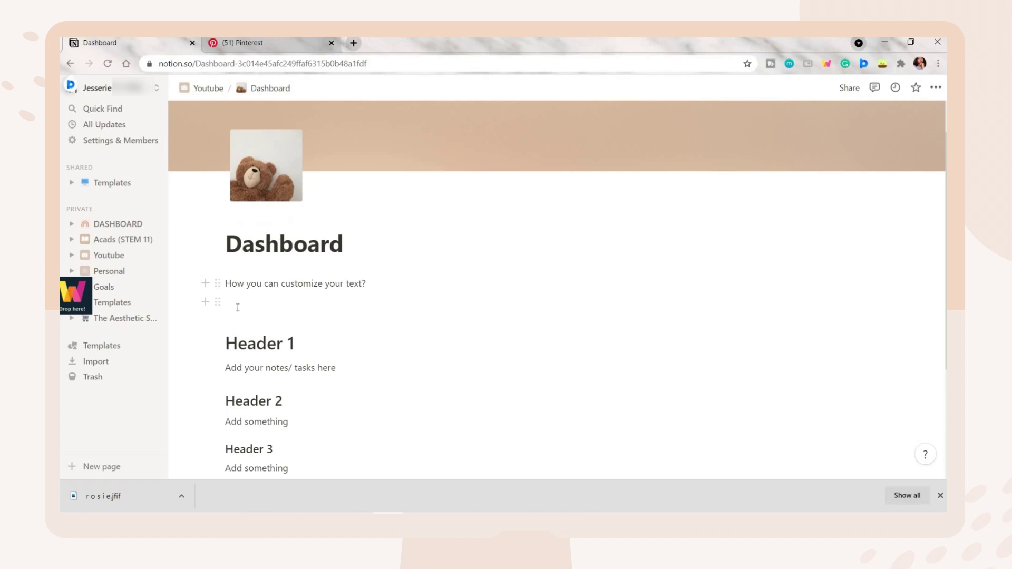
left_click(238, 307)
key("Return")
type("/table")
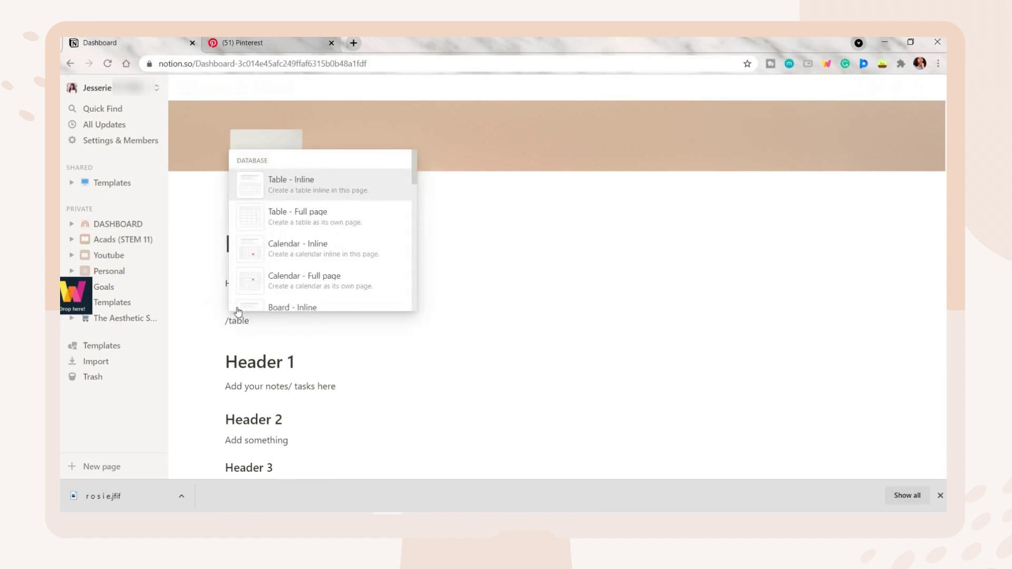
type("of")
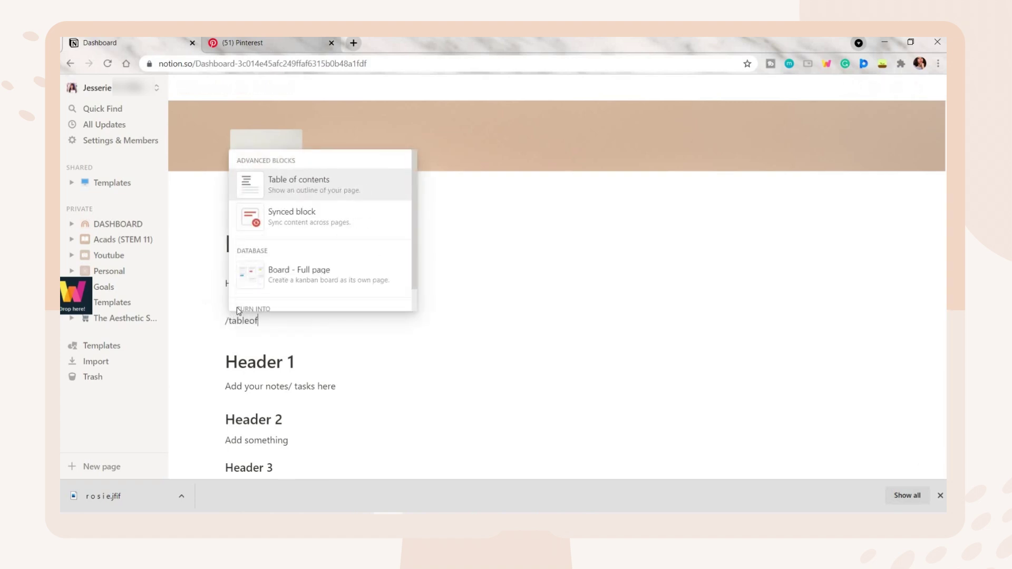
left_click(309, 184)
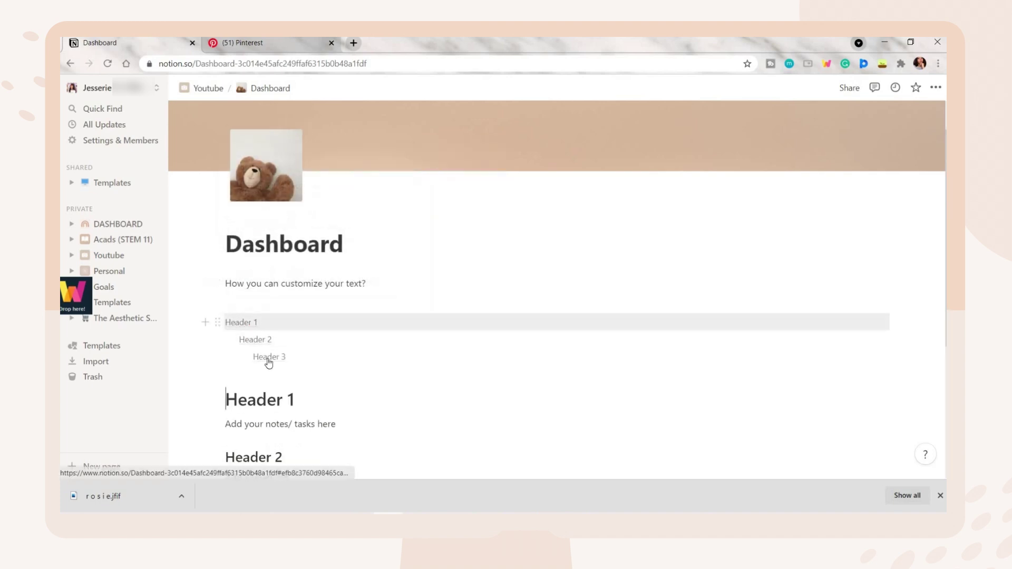
left_click(252, 324)
left_click(254, 341)
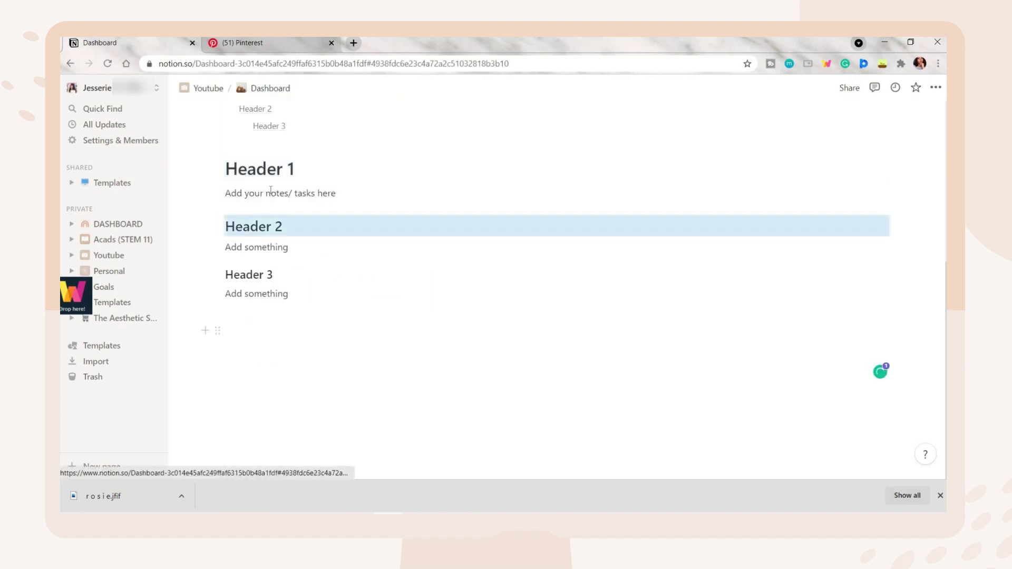
- Add a Heading 1 block reading "Make use of your headers" and move it above Header 1
scroll(285, 238, "up", 2)
left_click(231, 241)
type("/h1")
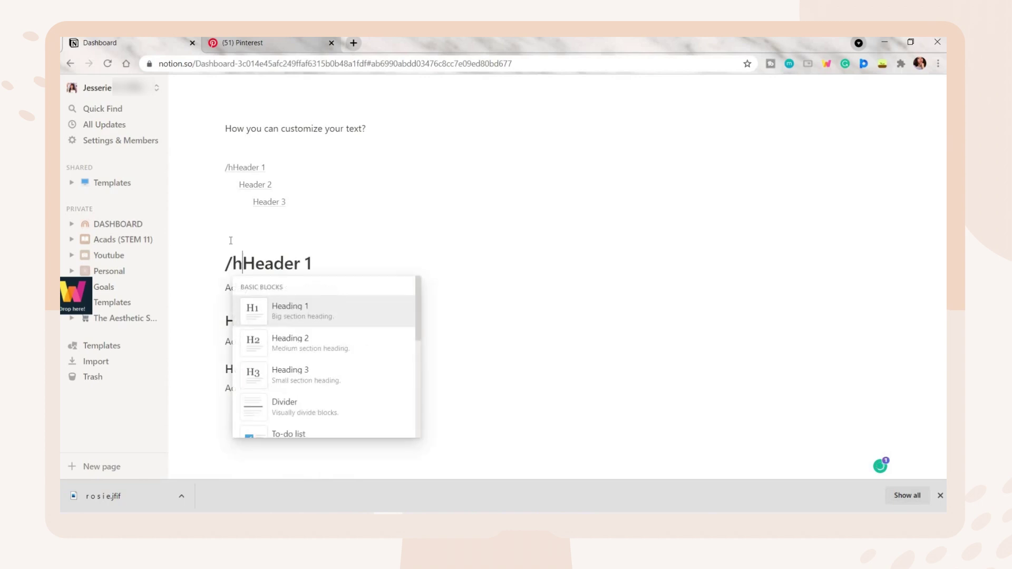
key("Return")
type("Make use of your ")
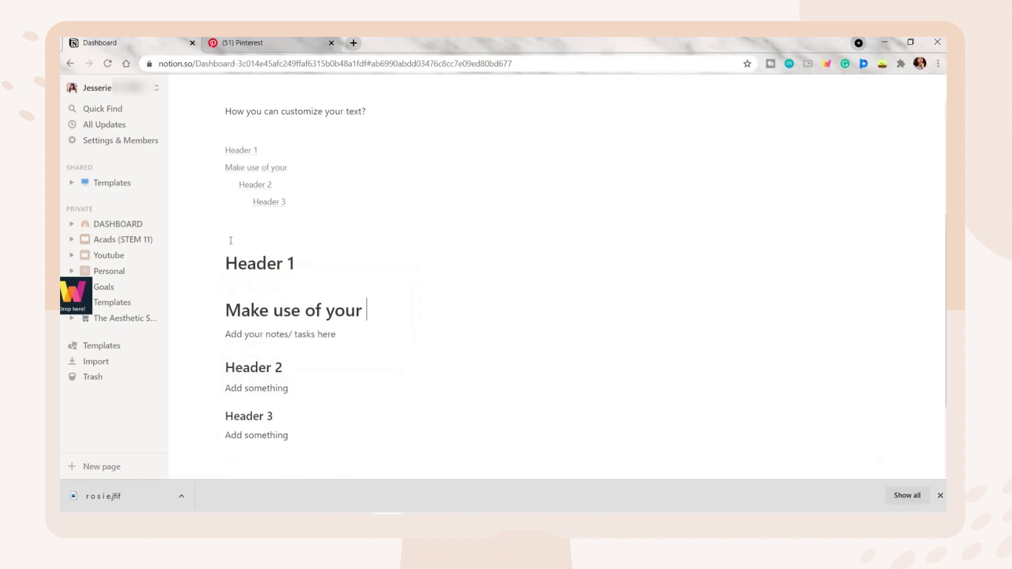
type("headers")
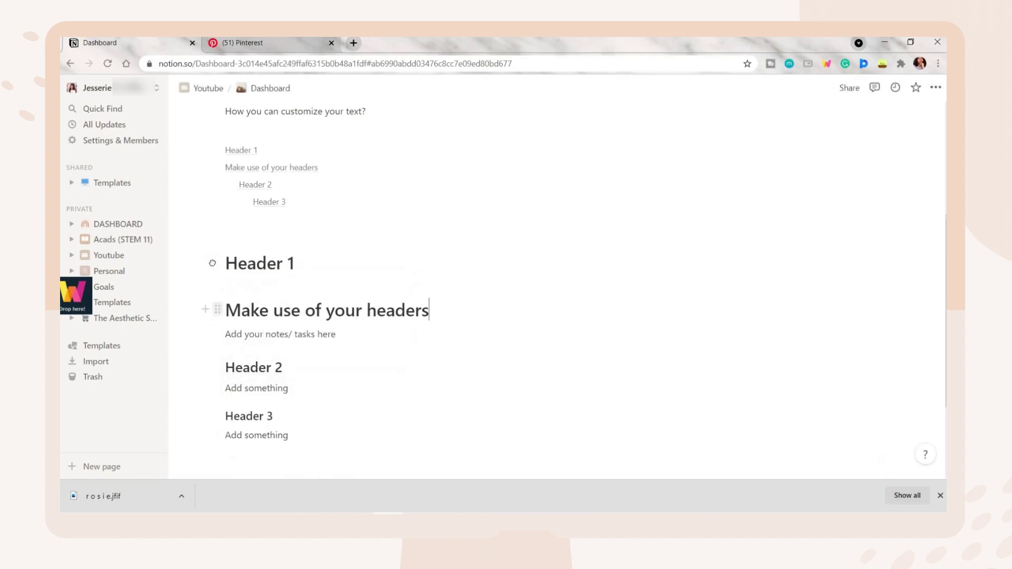
left_click_drag(213, 255, 216, 235)
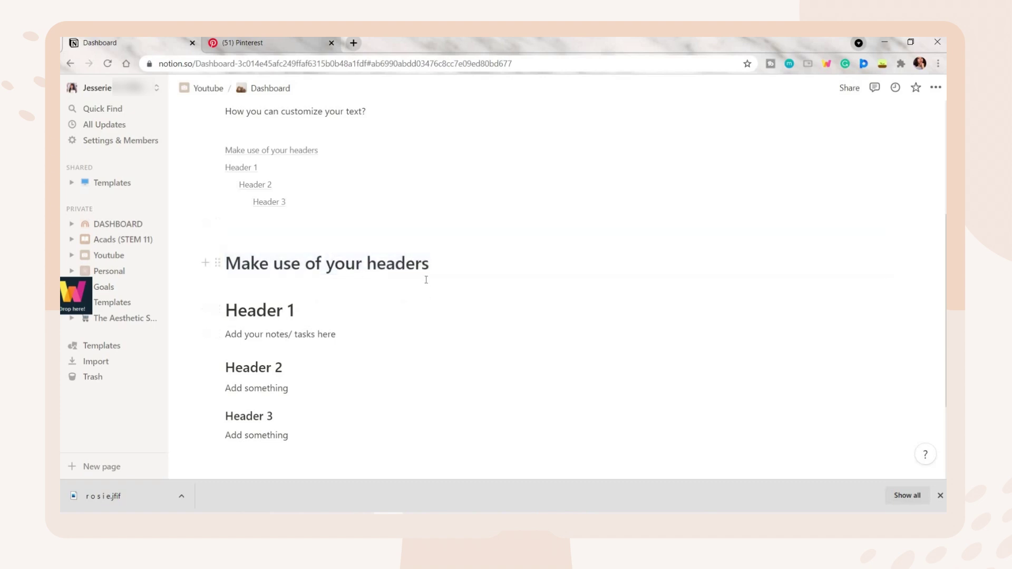
- Try the table of contents links to "Make use of your headers", Header 2 and Header 3
left_click(271, 150)
left_click(264, 190)
left_click(268, 202)
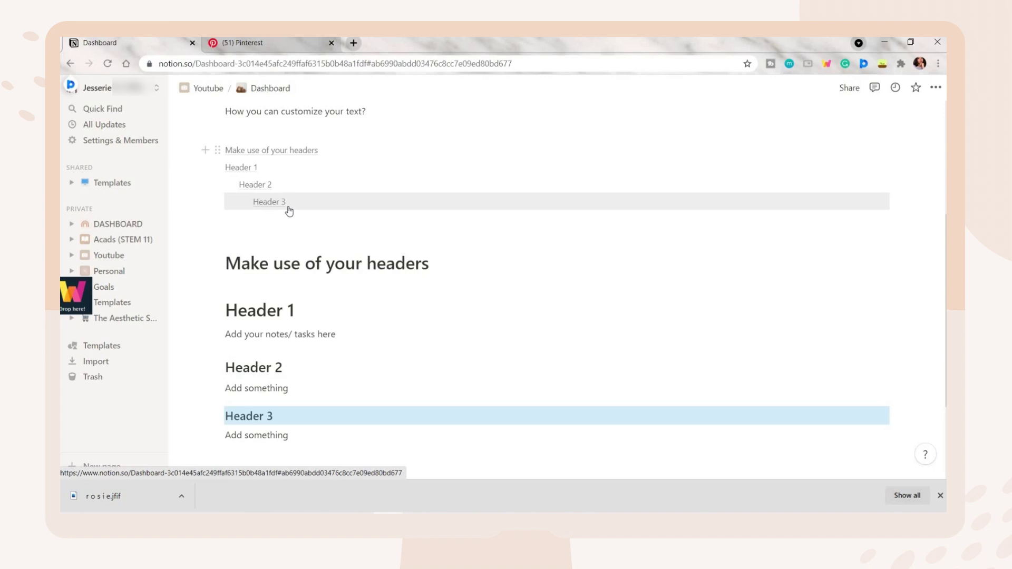
- Change the text color of the "Make use of your headers" heading to Brown
left_click_drag(226, 264, 452, 264)
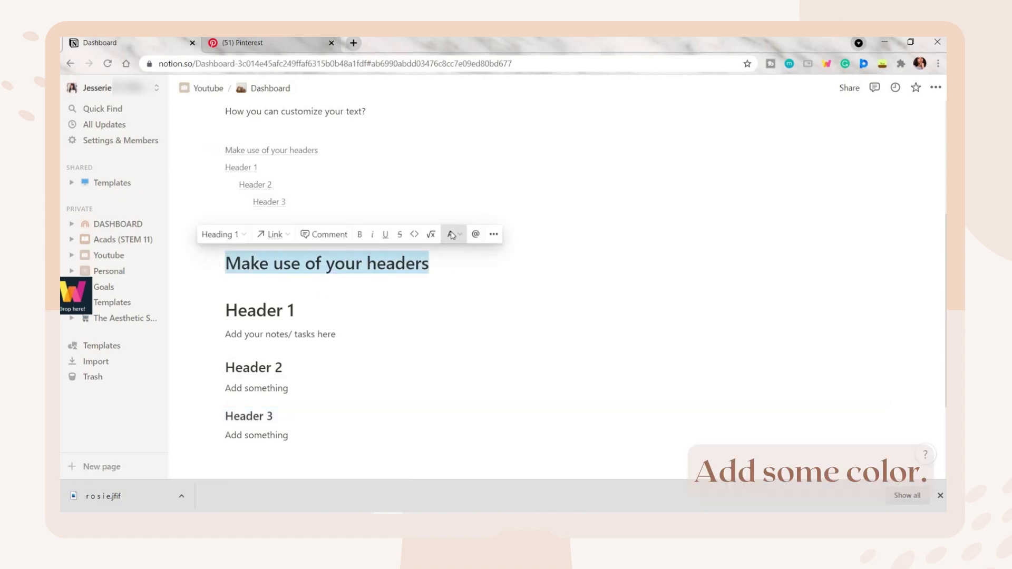
left_click(449, 235)
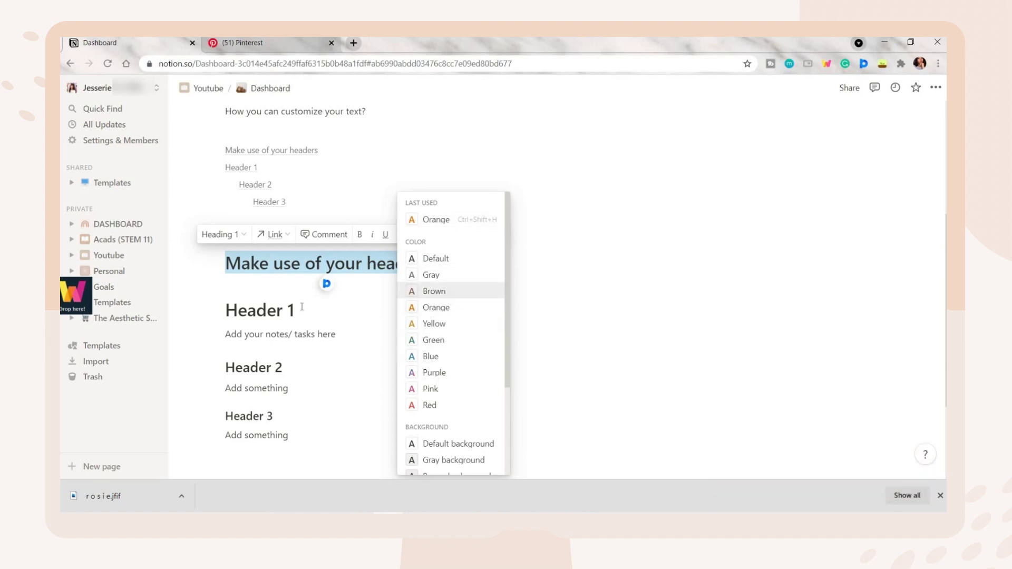
left_click(449, 291)
key("Right")
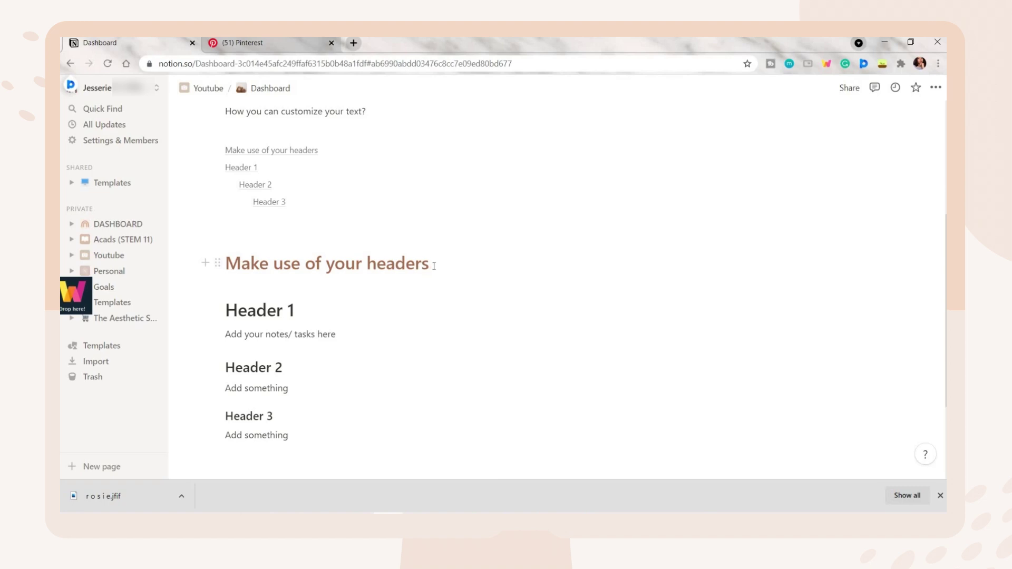
- Try a background color on the "Make use of your headers" text, and return its text color to Brown
triple_click(434, 265)
left_click(451, 236)
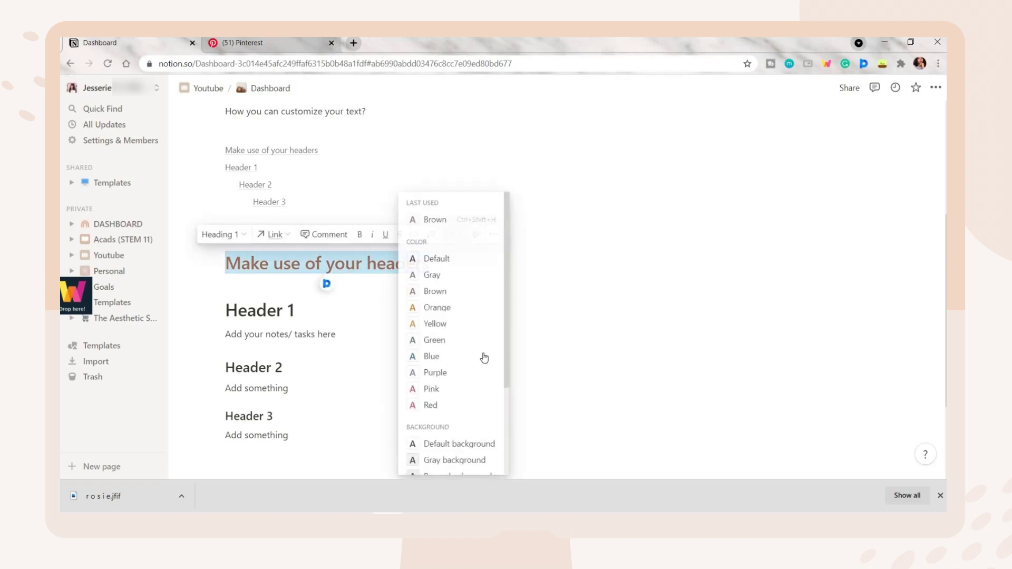
scroll(448, 353, "down", 3)
left_click(424, 350)
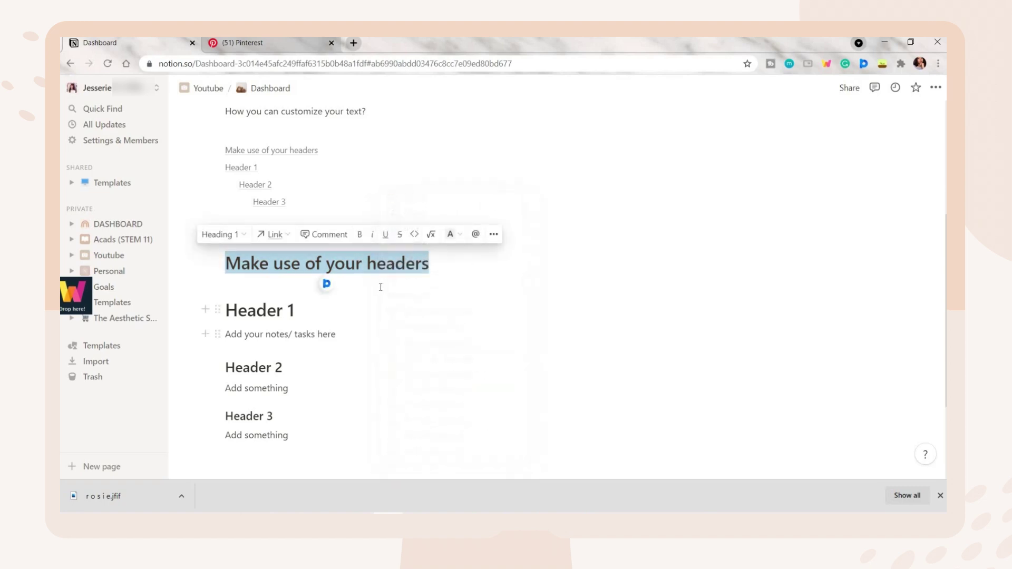
key("Right")
triple_click(450, 261)
left_click(451, 234)
left_click(443, 288)
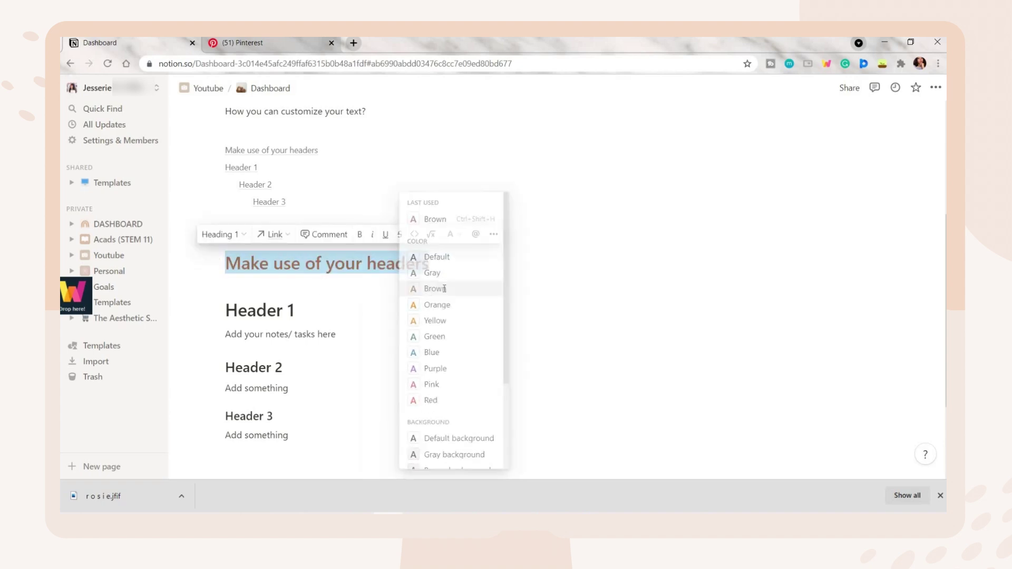
left_click(449, 271)
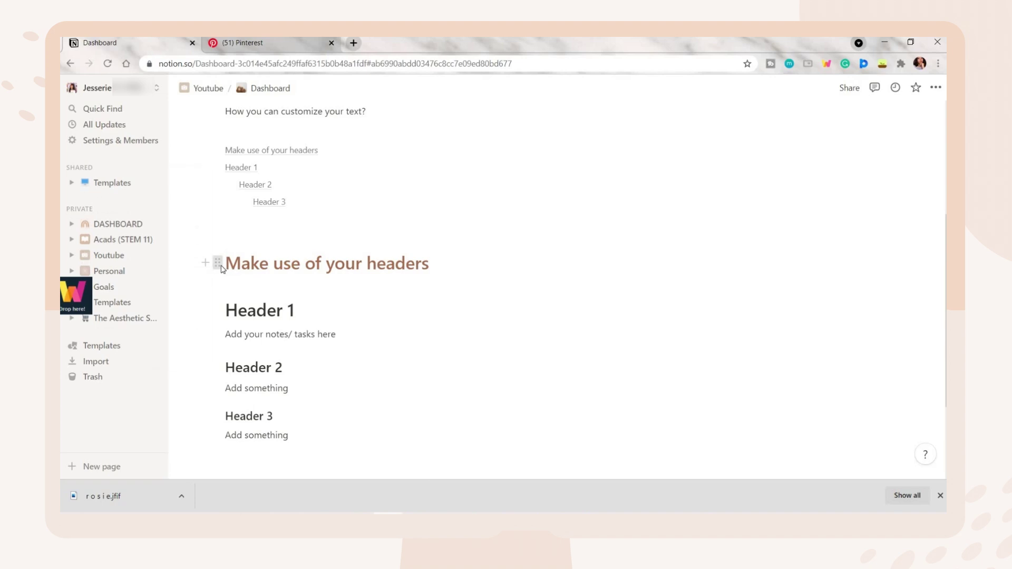
- Apply a Brown background to the whole "Make use of your headers" heading block
left_click(219, 264)
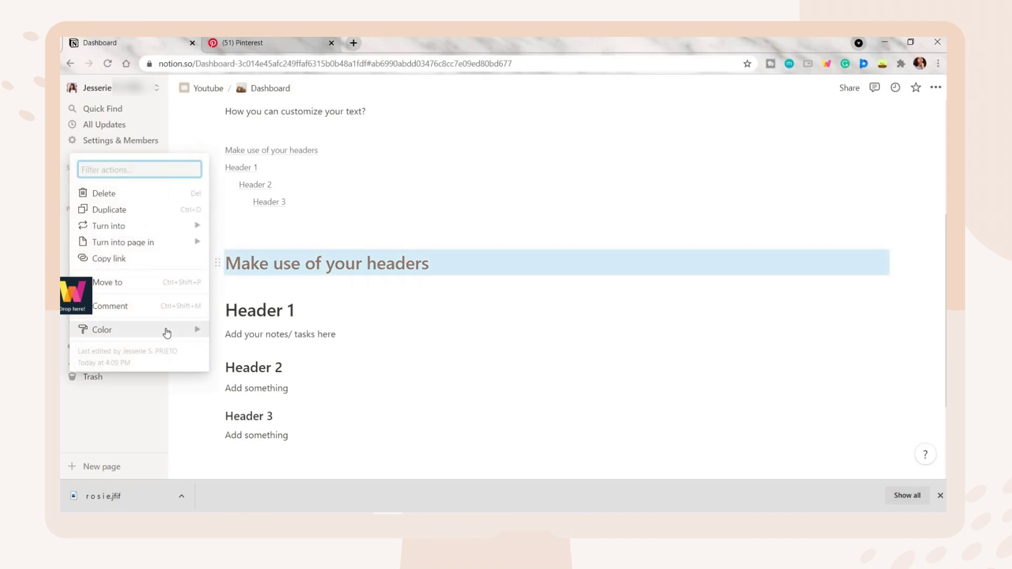
mouse_move(165, 330)
scroll(259, 379, "down", 1)
left_click(253, 347)
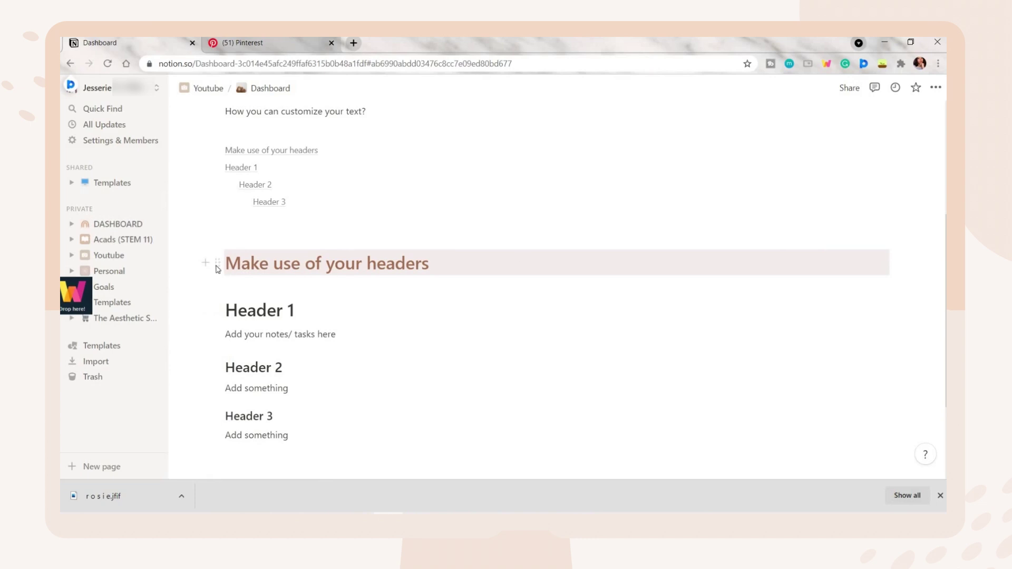
- Set the "Make use of your headers" block's color to Brown and give only its text a Brown background
left_click(218, 269)
mouse_move(194, 330)
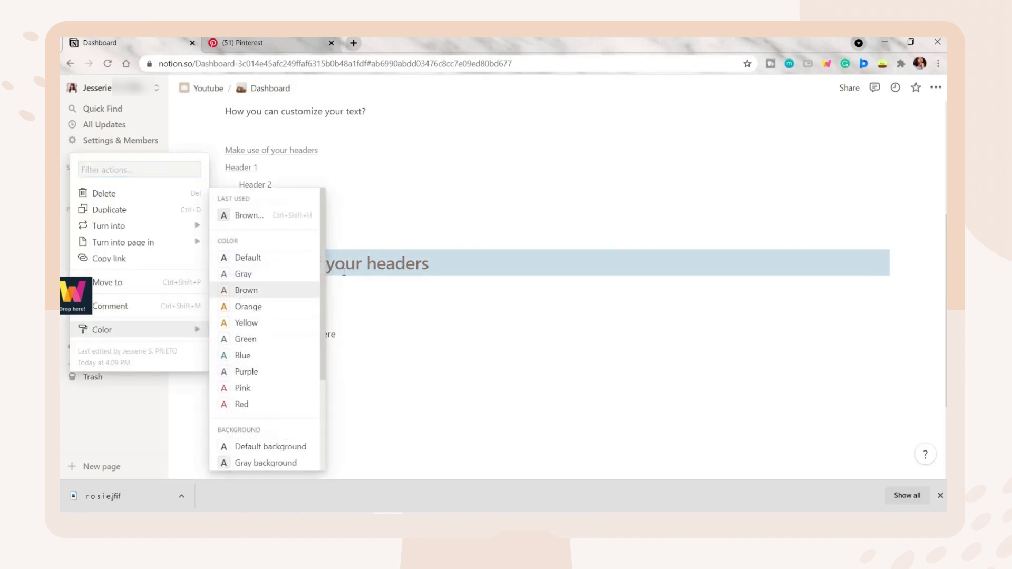
left_click(246, 290)
left_click_drag(240, 267, 432, 266)
left_click(454, 234)
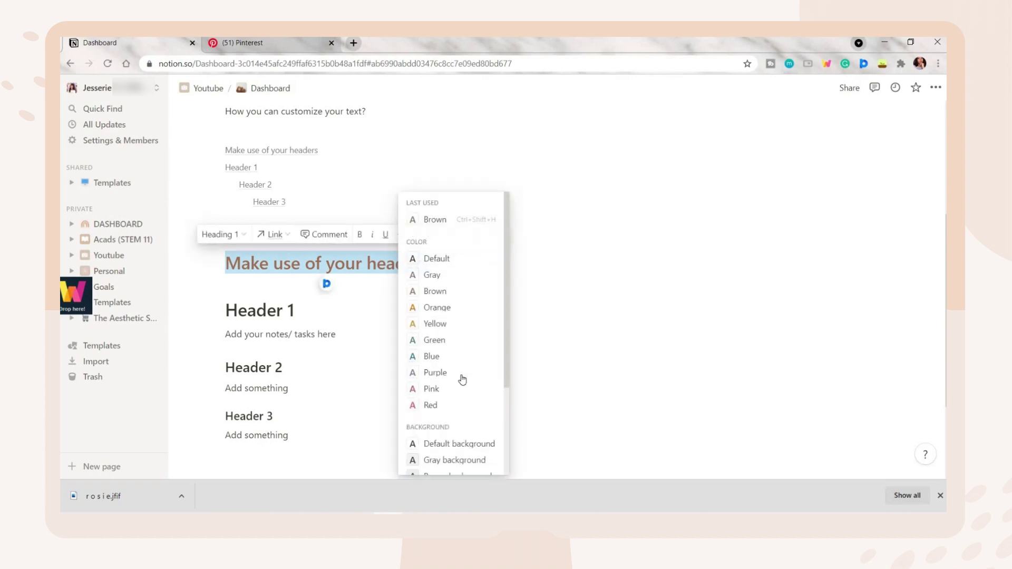
scroll(447, 399, "down", 2)
left_click(437, 361)
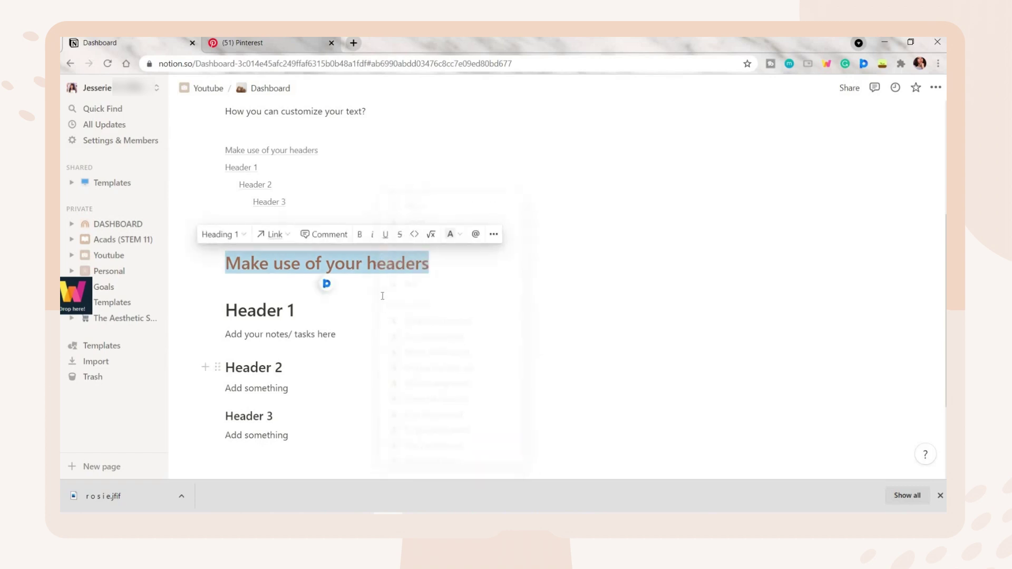
left_click(224, 262)
- Add the line "You can also change the font style" below the Header 3 section and mark it as code
scroll(427, 260, "down", 3)
left_click(301, 296)
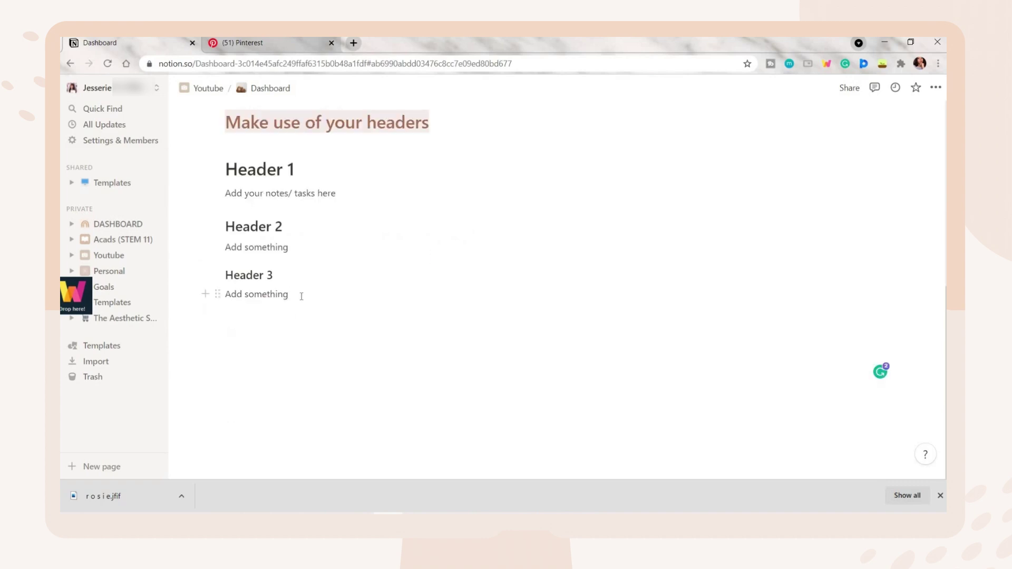
key("Return")
key("Return")
type("Yo")
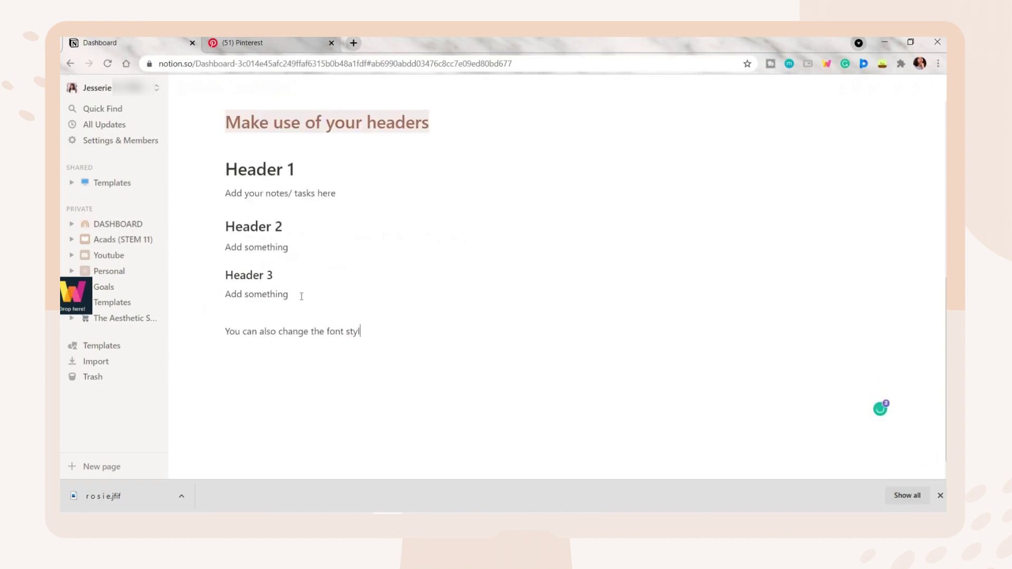
left_click_drag(225, 331, 365, 331)
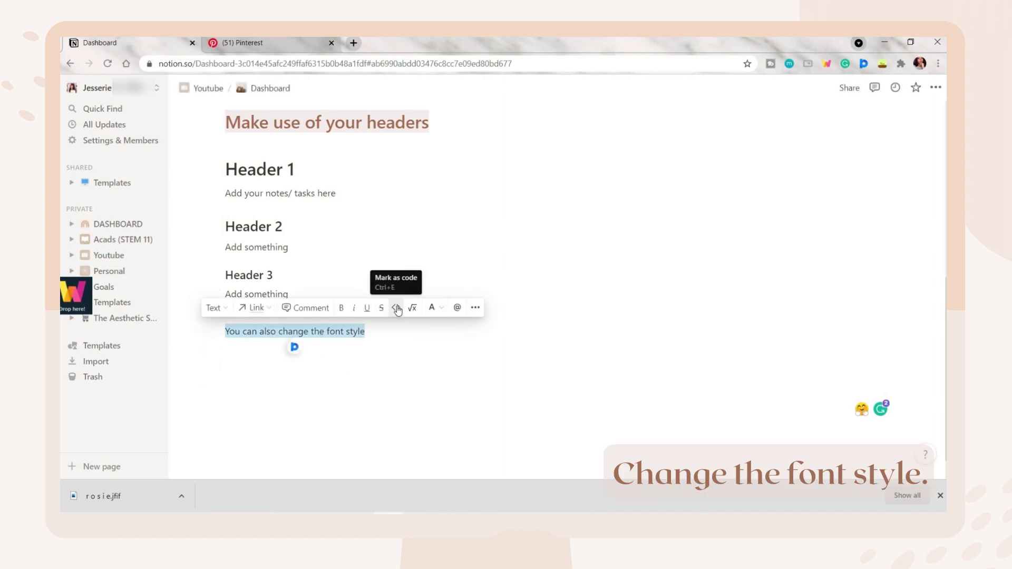
left_click(397, 308)
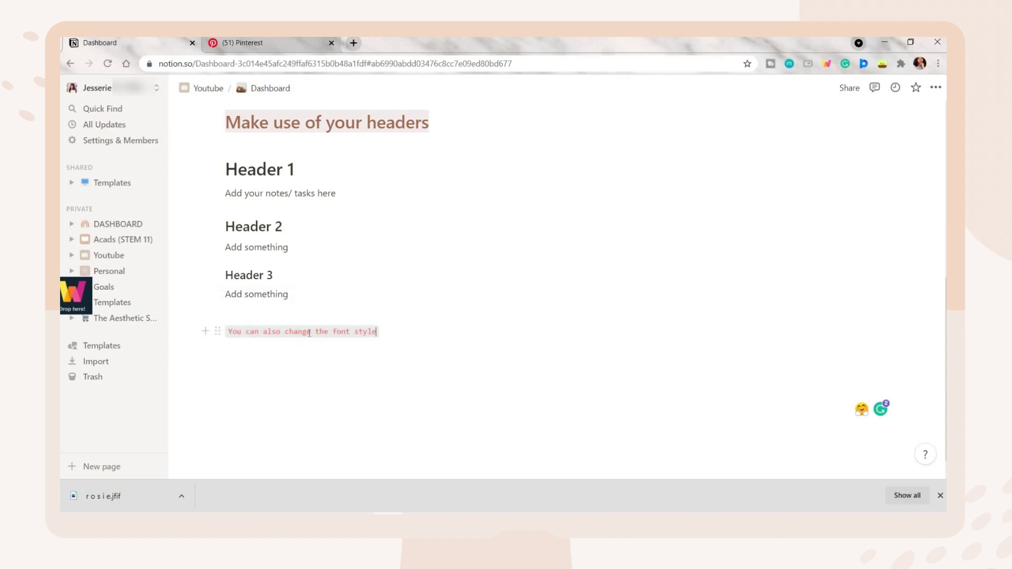
- Change the color of the code-styled "You can also change the font style" line to Brown
left_click_drag(378, 331, 226, 331)
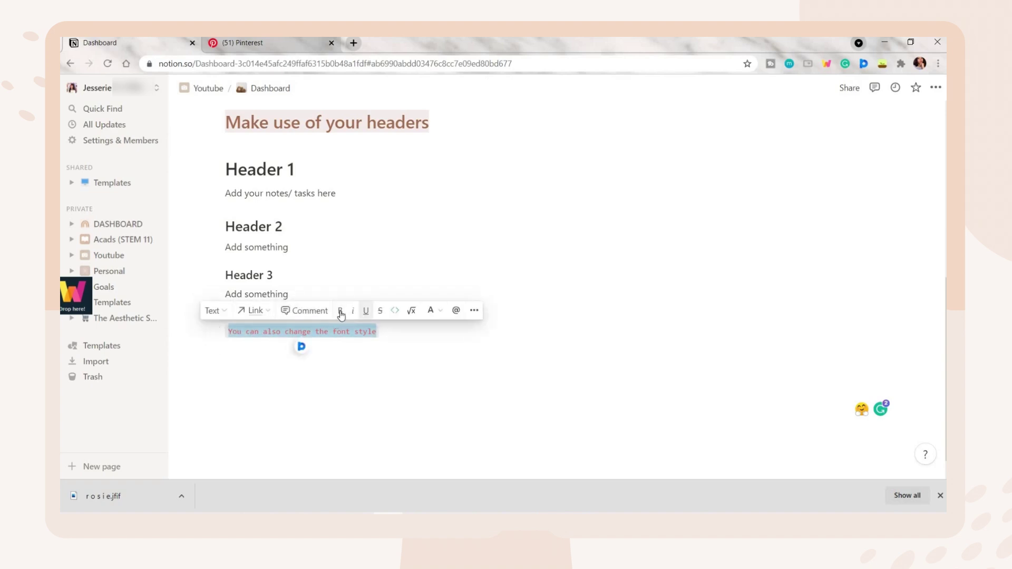
left_click(439, 318)
left_click(393, 291)
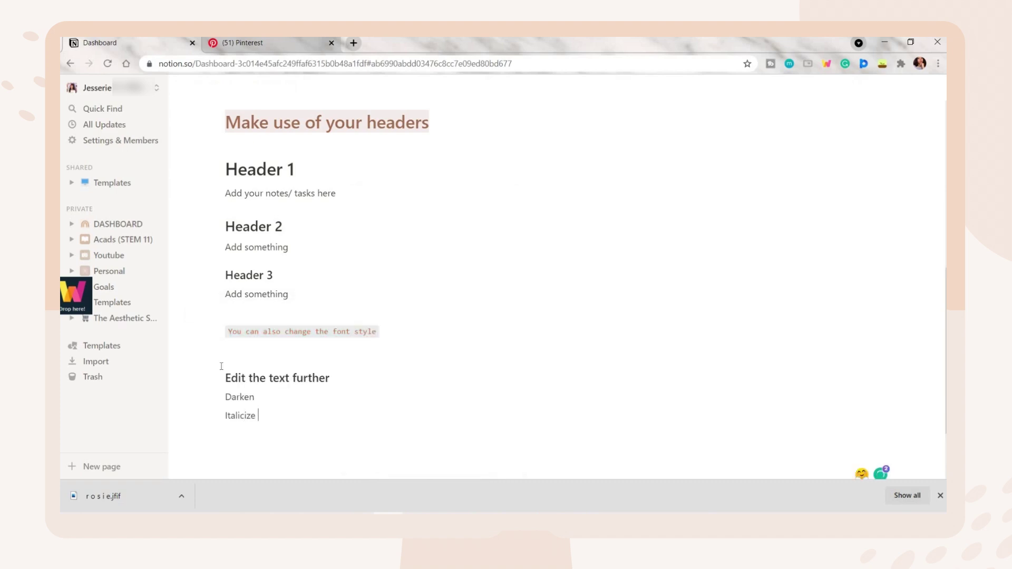
- Add an "Underline" line and format "Darken" as bold, "Italicize" as italic and "Underline" as underlined
key("Return")
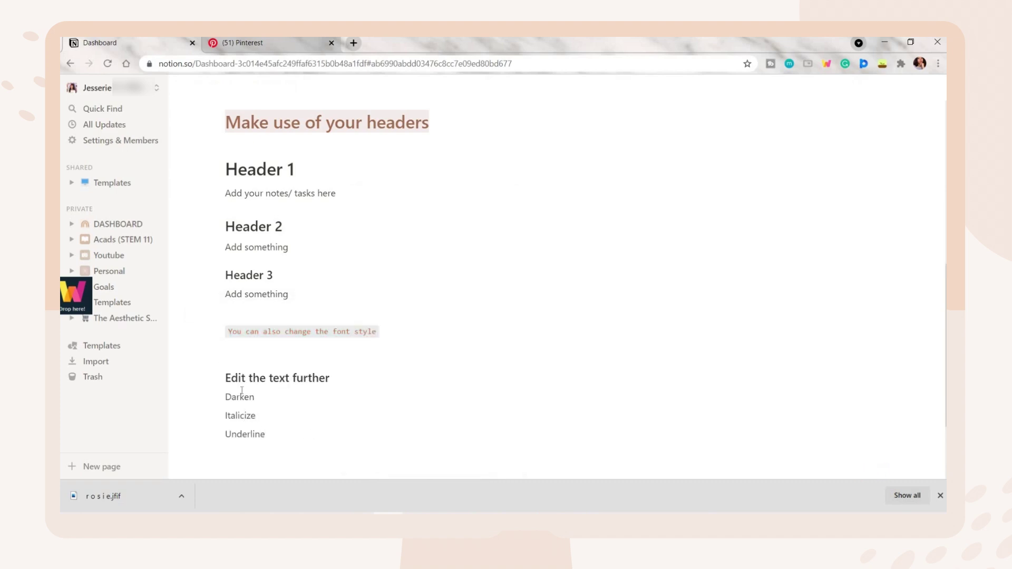
double_click(244, 394)
double_click(237, 415)
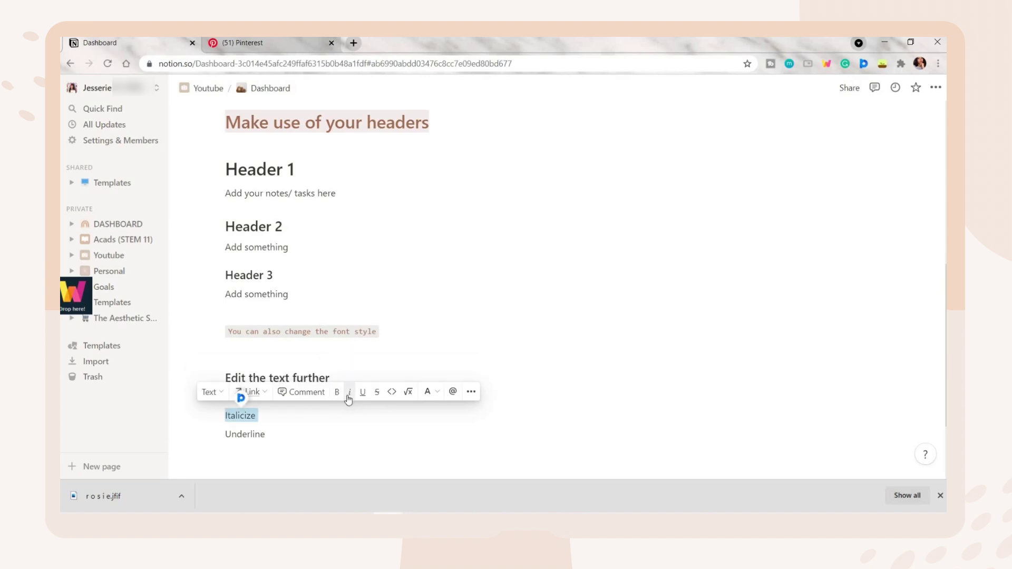
left_click(350, 391)
left_click_drag(223, 435, 293, 443)
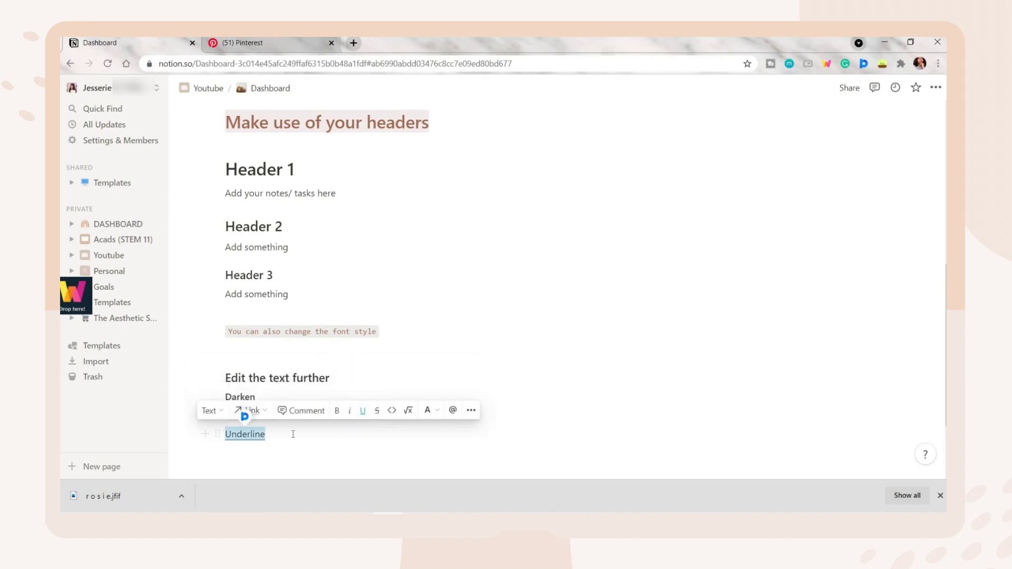
- Add the heading "You can also use background color as a divider" and an empty Brown background block below it
left_click(284, 432)
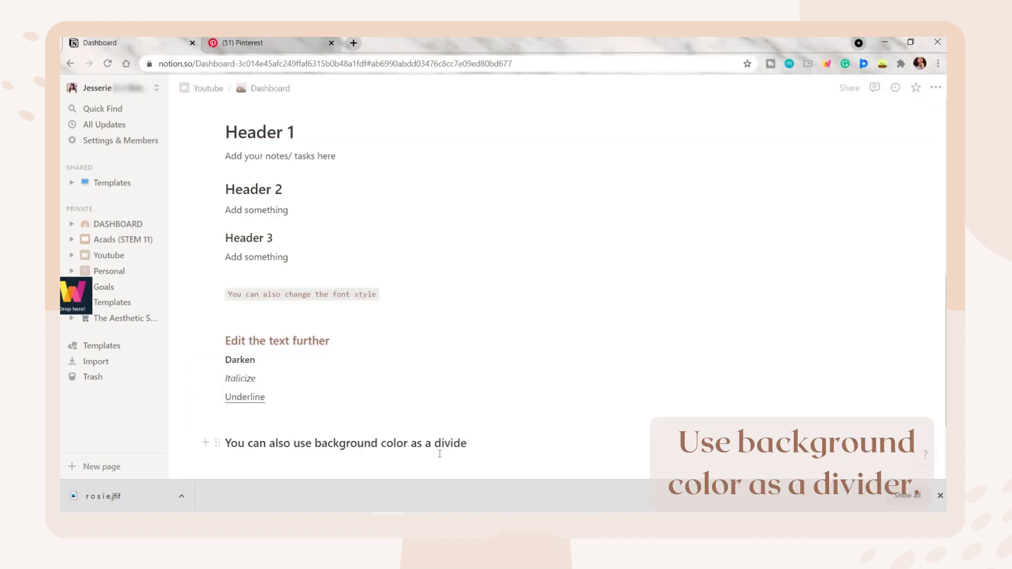
type("r")
key("Return")
type("/")
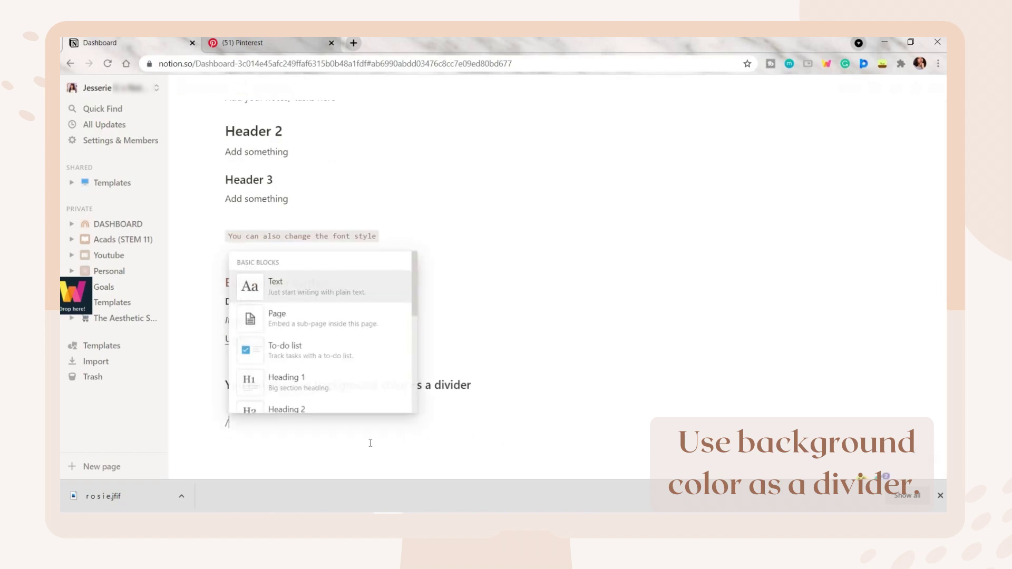
type("color")
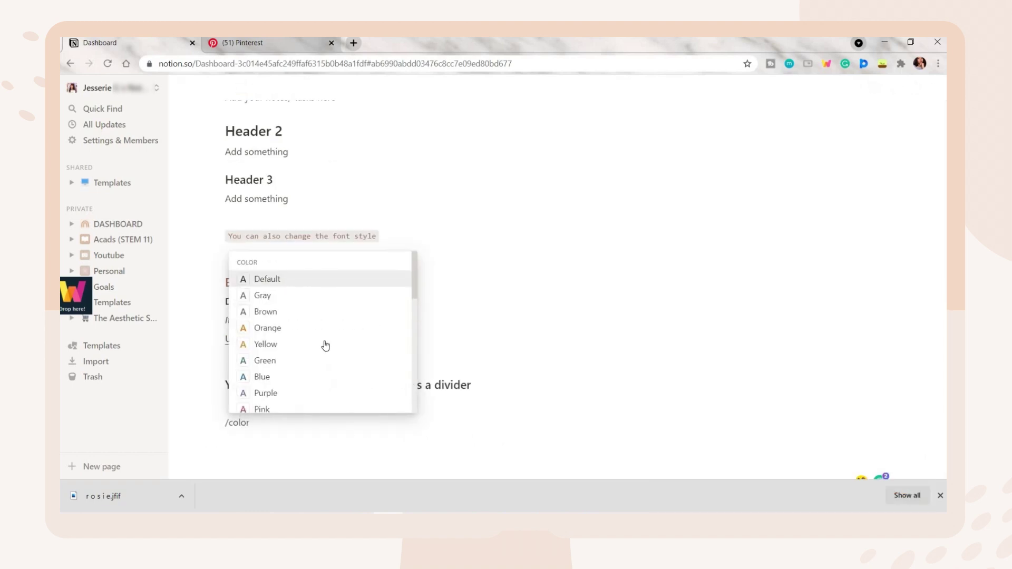
scroll(328, 343, "down", 4)
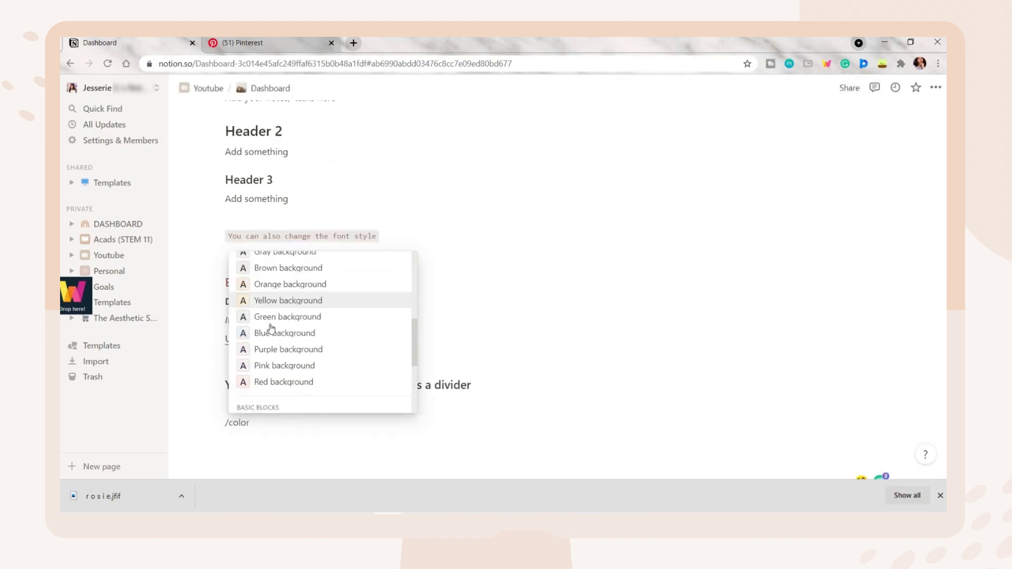
left_click(266, 269)
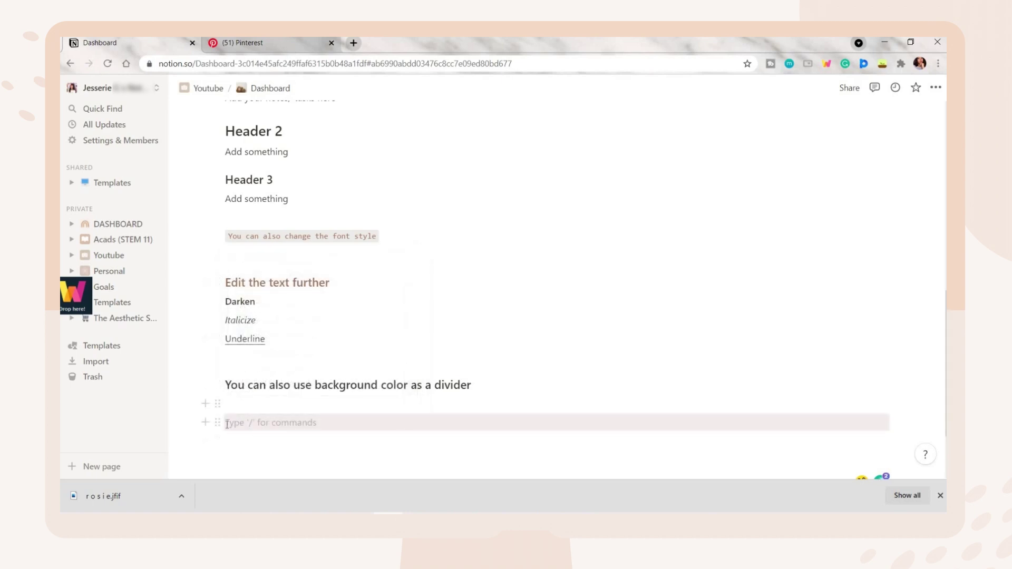
- Move the colored divider above its heading and add an empty Heading 3 block with Brown background below the heading
left_click_drag(218, 360, 222, 365)
left_click(307, 425)
key("Return")
type("/back")
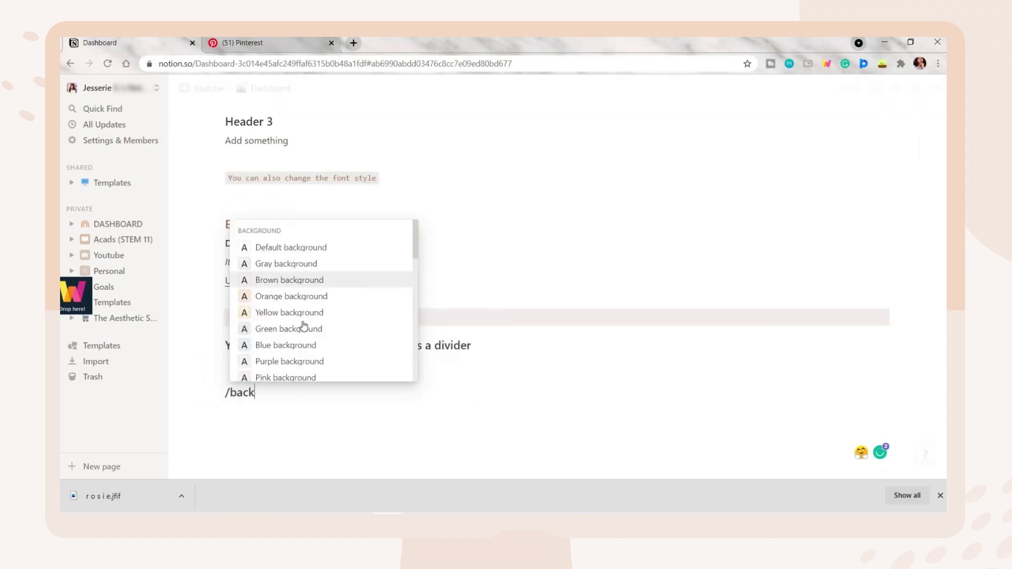
left_click(303, 282)
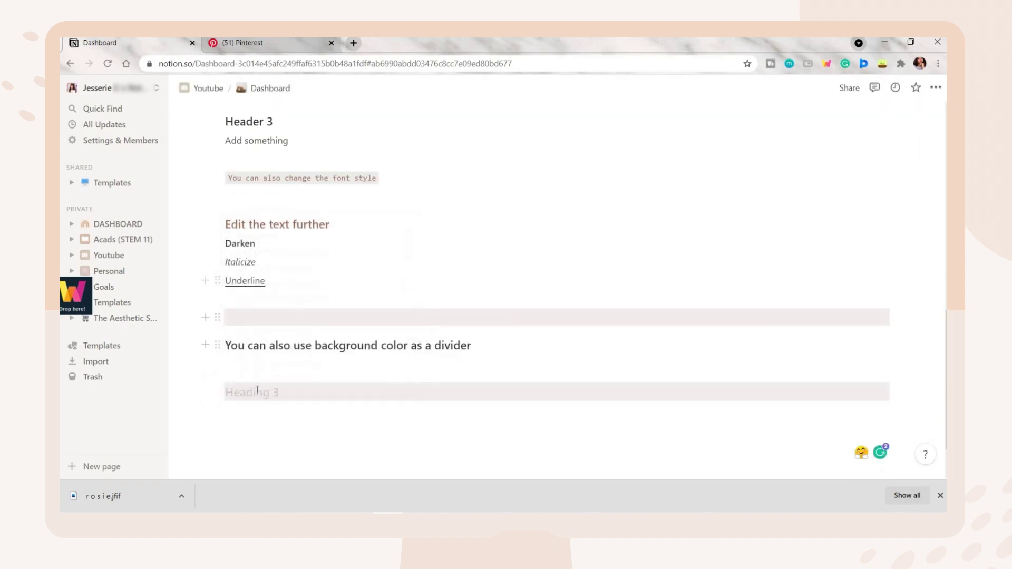
- Fill the lower Brown divider with repeated sparkles emojis and add a yellow background divider of repeated unicorn and tulip emojis
key("super+period")
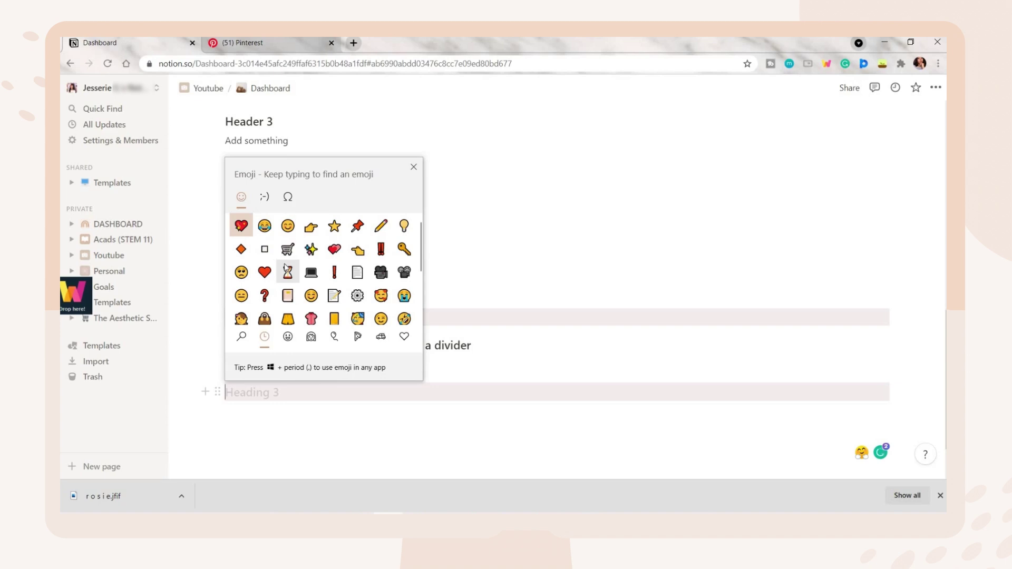
type("star")
left_click_drag(308, 392, 226, 394)
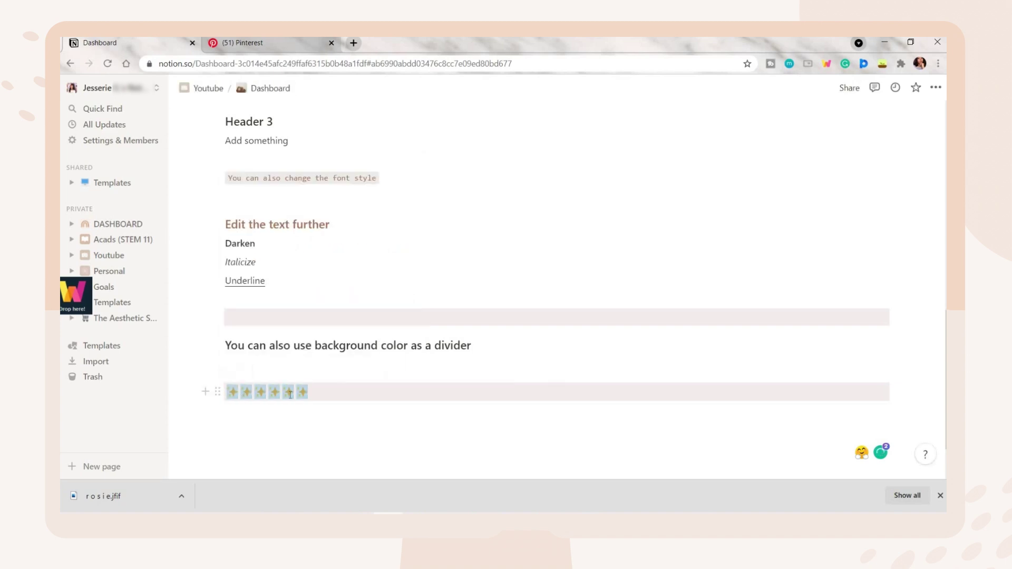
key("ctrl+v")
key("ctrl+v")
key("ctrl+v")
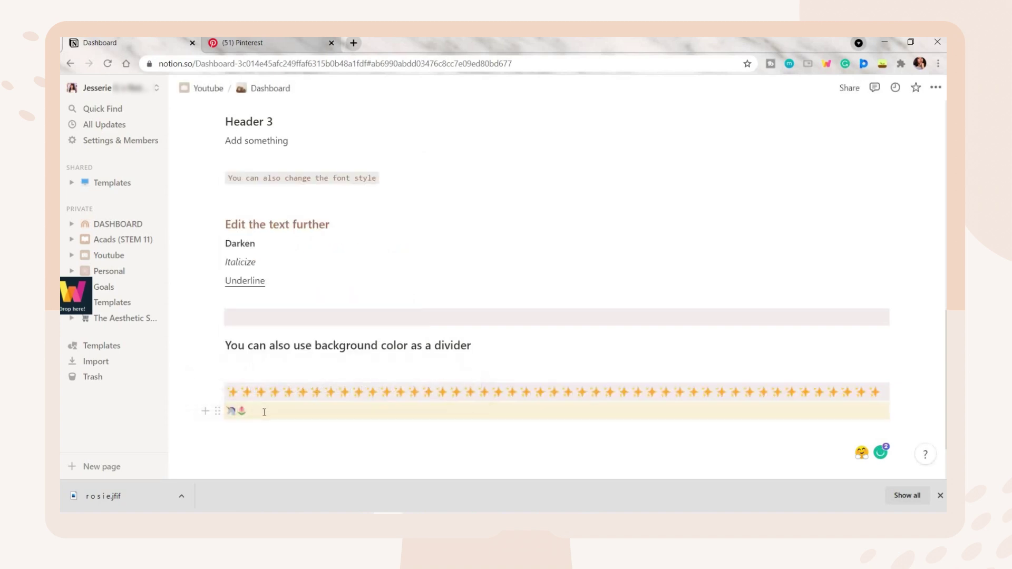
key("ctrl+v")
key("ctrl+v")
key("ctrl+v")
key("ctrl+v")
key("shift+Home")
key("ctrl+c")
key("ctrl+v")
key("ctrl+v")
key("ctrl+v")
key("ctrl+v")
key("ctrl+v")
key("ctrl+v")
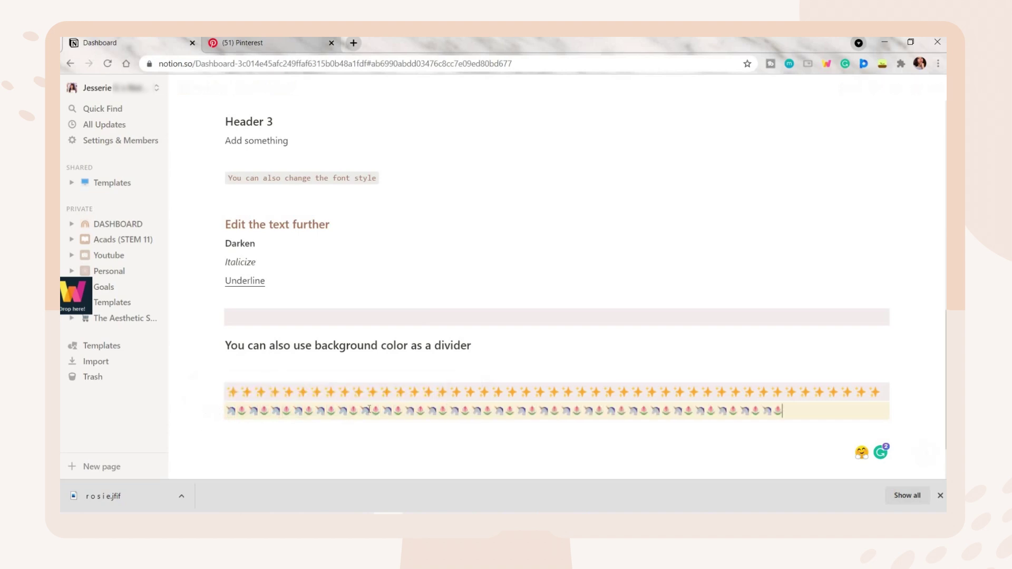
key("BackSpace")
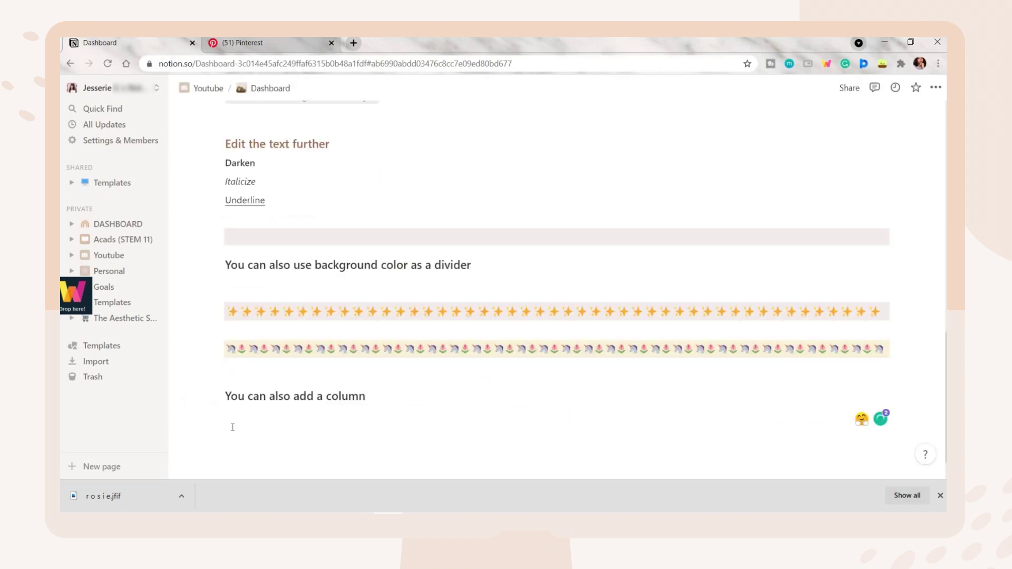
left_click(219, 419)
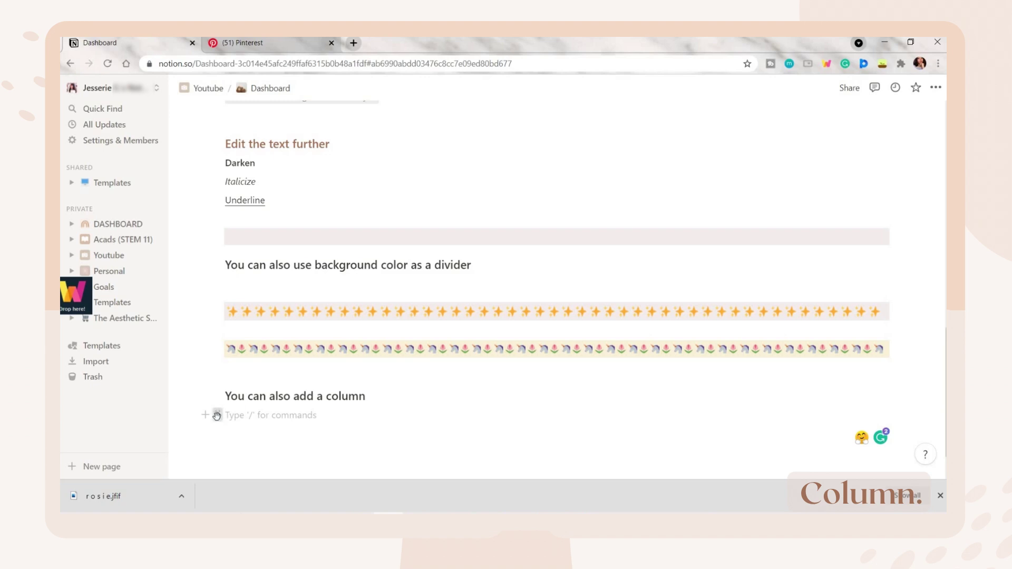
- Place blank blocks side by side to form two columns under "You can also add a column"
left_click_drag(214, 415, 914, 381)
mouse_move(905, 333)
left_mouse_down()
mouse_move(895, 437)
mouse_move(899, 350)
mouse_move(885, 331)
left_mouse_up()
left_click(563, 362)
left_click_drag(563, 344, 353, 367)
- Label the two columns "1st column" and "2nd column" in bold
left_click(352, 368)
type("1st co")
type("lum")
left_click_drag(622, 370, 570, 379)
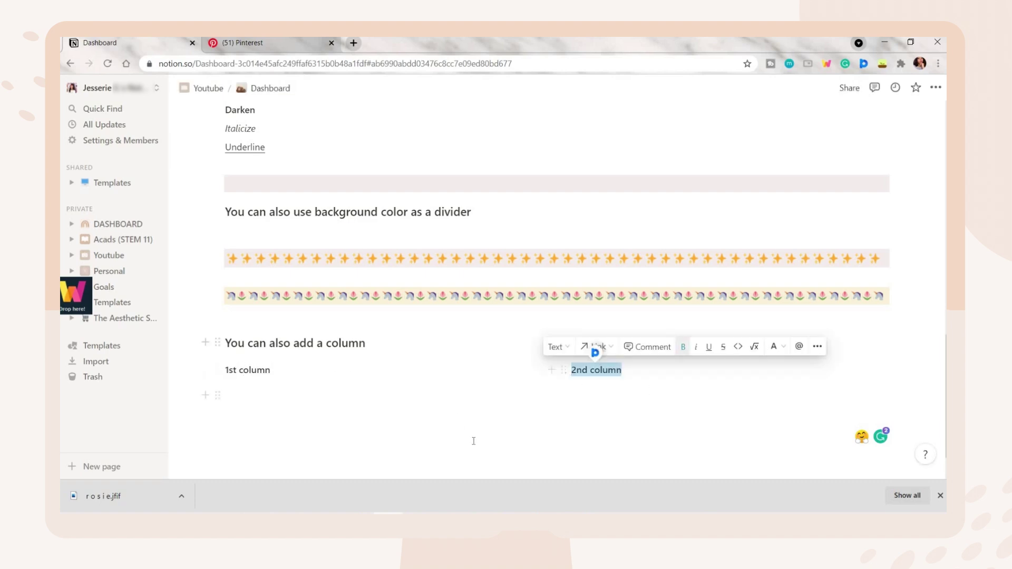
left_click(495, 425)
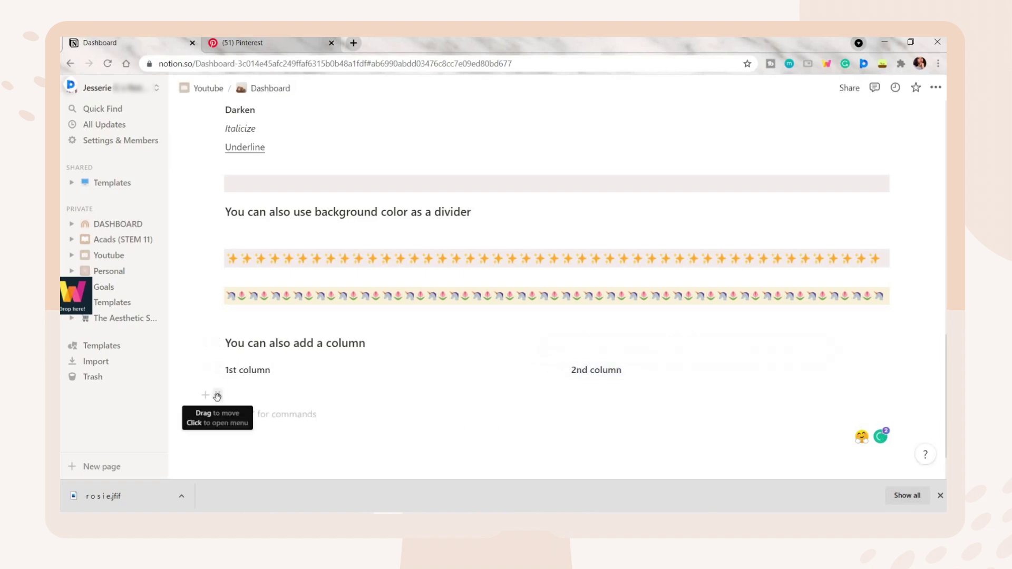
- Move a blank block beside the existing columns to create a third column, labeled "3rd column" in bold
left_click_drag(244, 402, 555, 372)
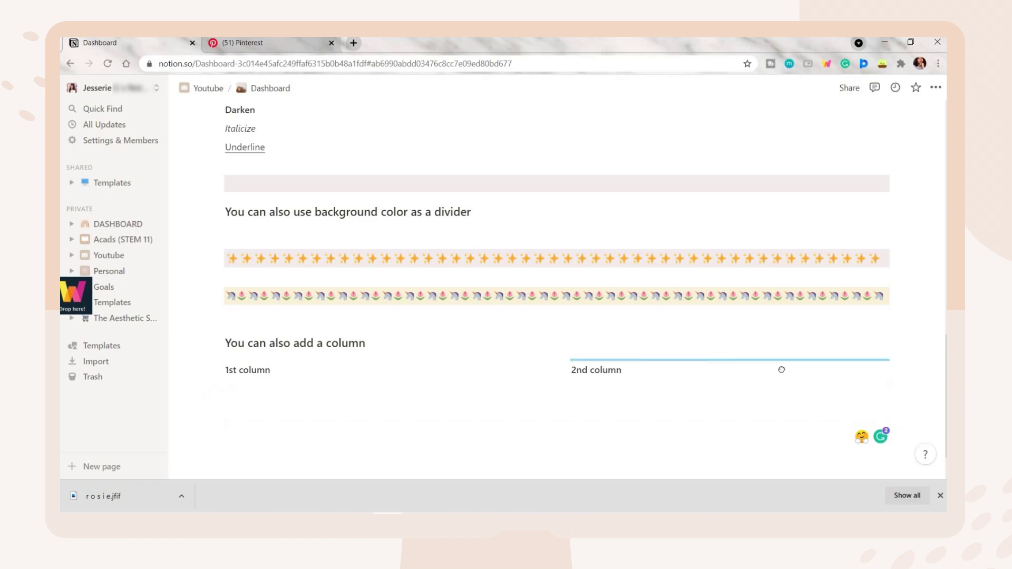
left_click_drag(897, 372, 895, 372)
left_click_drag(561, 372, 562, 374)
left_click(556, 390)
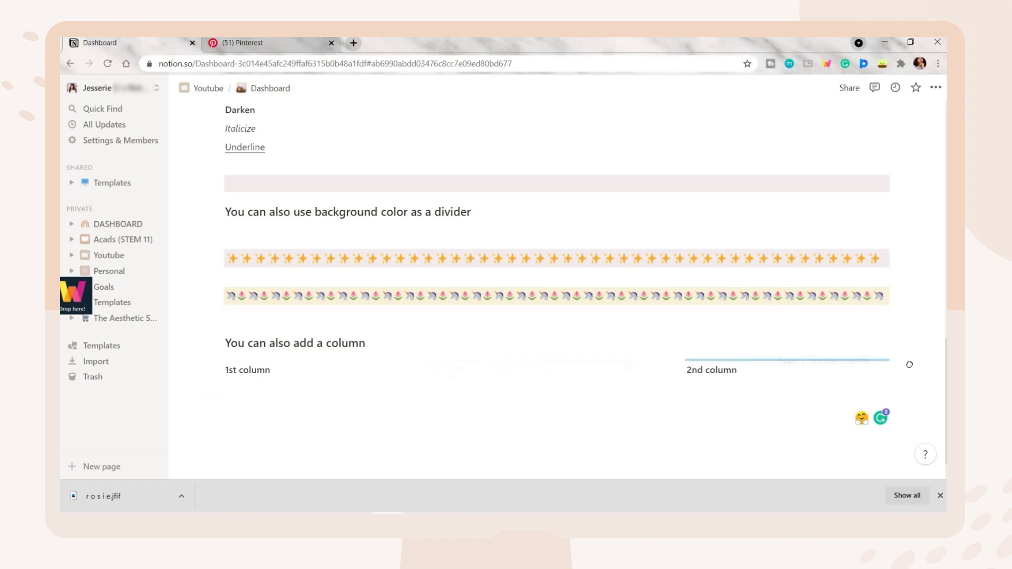
left_click_drag(772, 375, 714, 370)
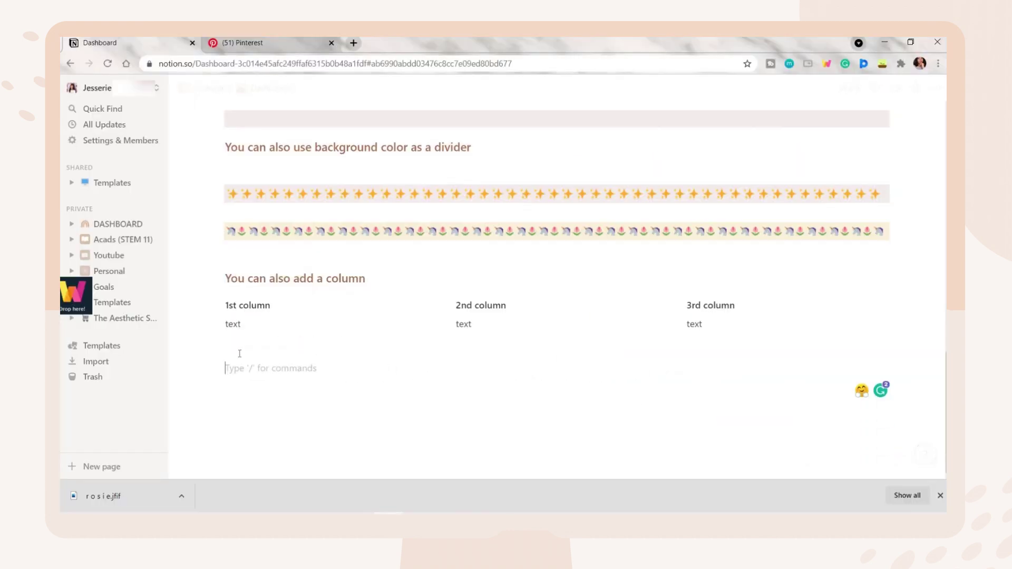
- Insert an inline gallery database below the three columns
type("/galle")
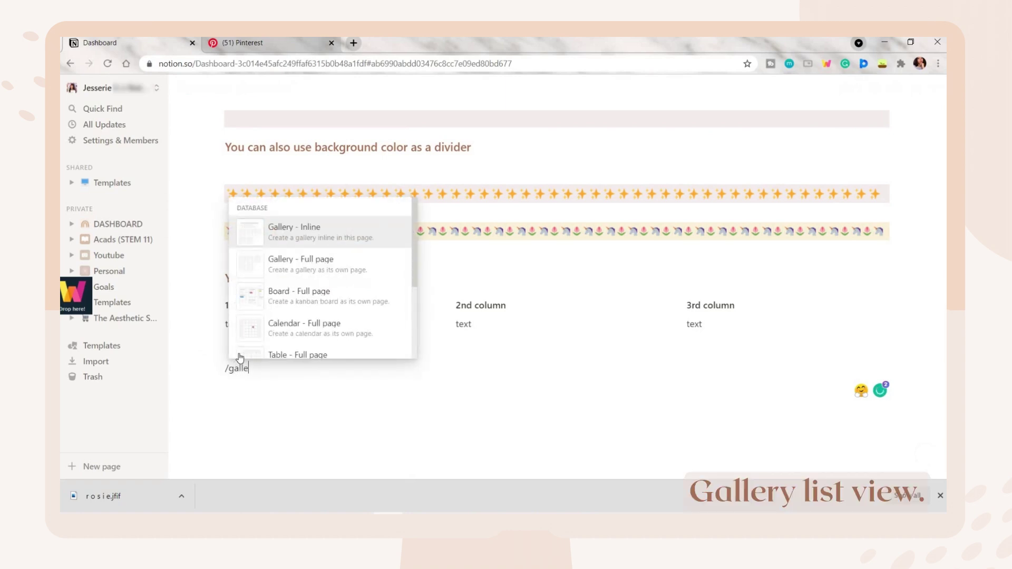
type("r")
mouse_move(297, 238)
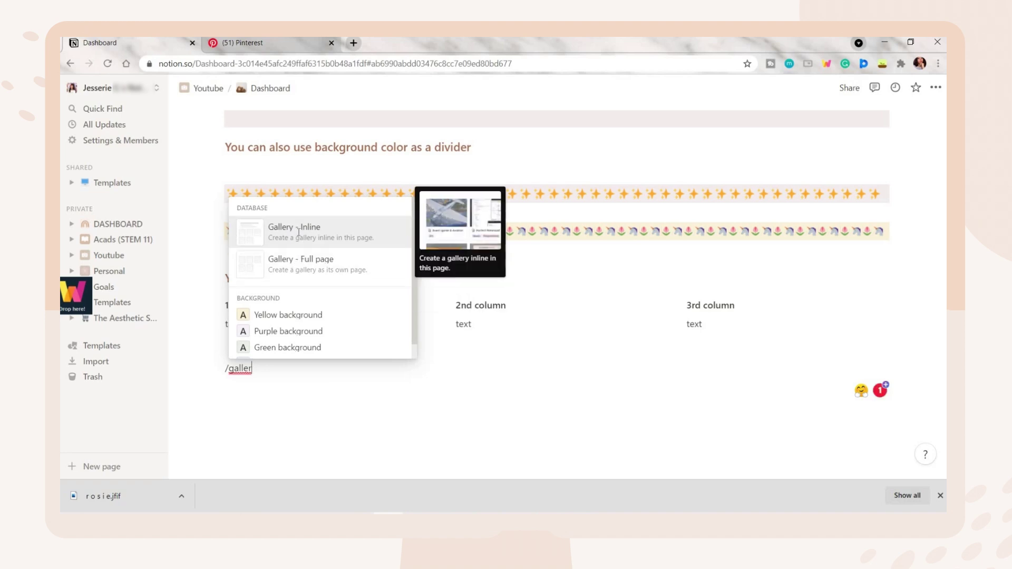
left_click(299, 231)
scroll(369, 317, "down", 3)
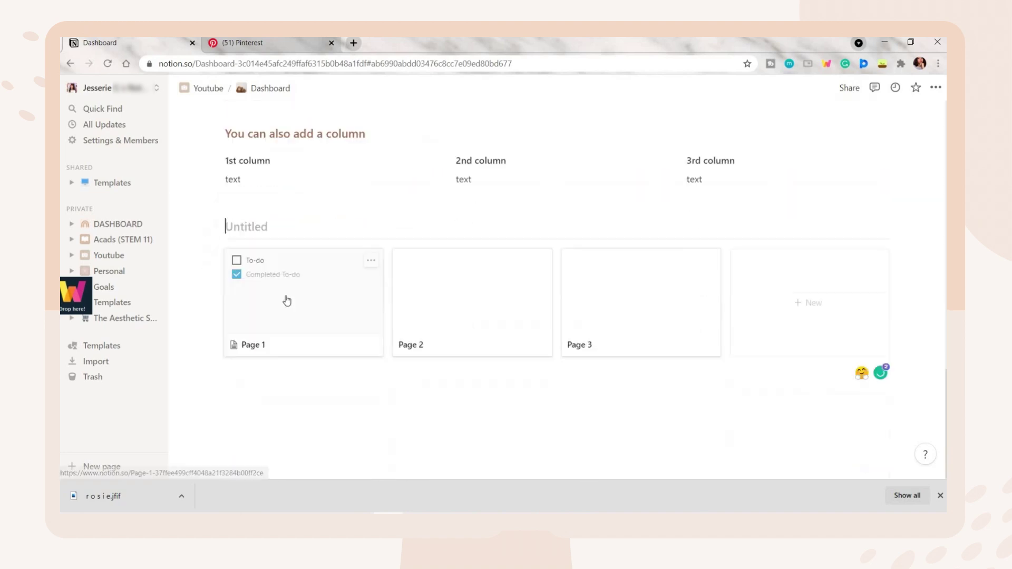
- Add a cover to the gallery's Page 1 and replace it with an uploaded image
left_click(318, 306)
left_click(386, 171)
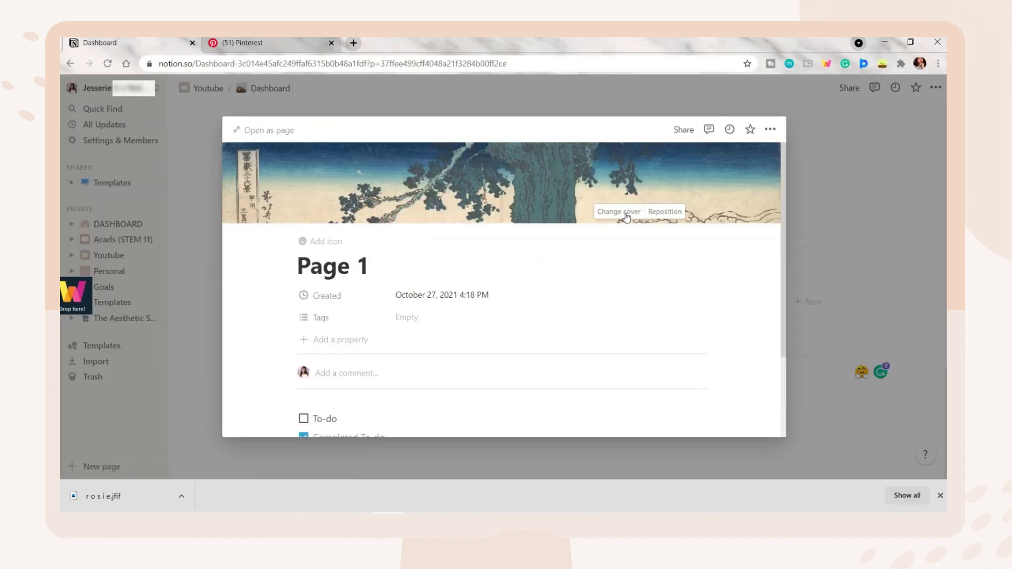
left_click(625, 216)
left_click(518, 233)
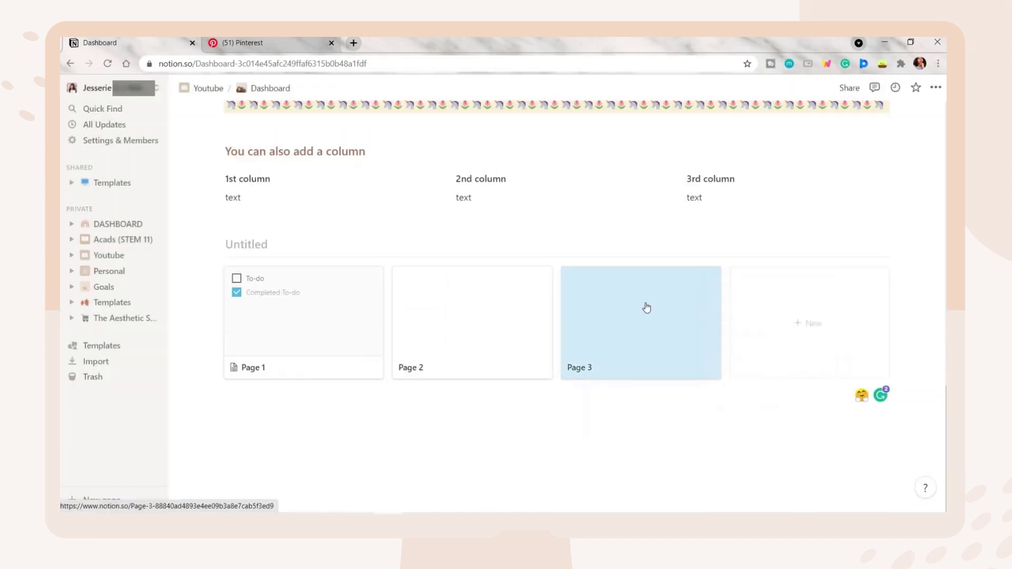
- Replace the cover of the gallery's Page 3 with an uploaded telephone picture and close the page
left_click(647, 308)
left_click(625, 216)
left_click(518, 239)
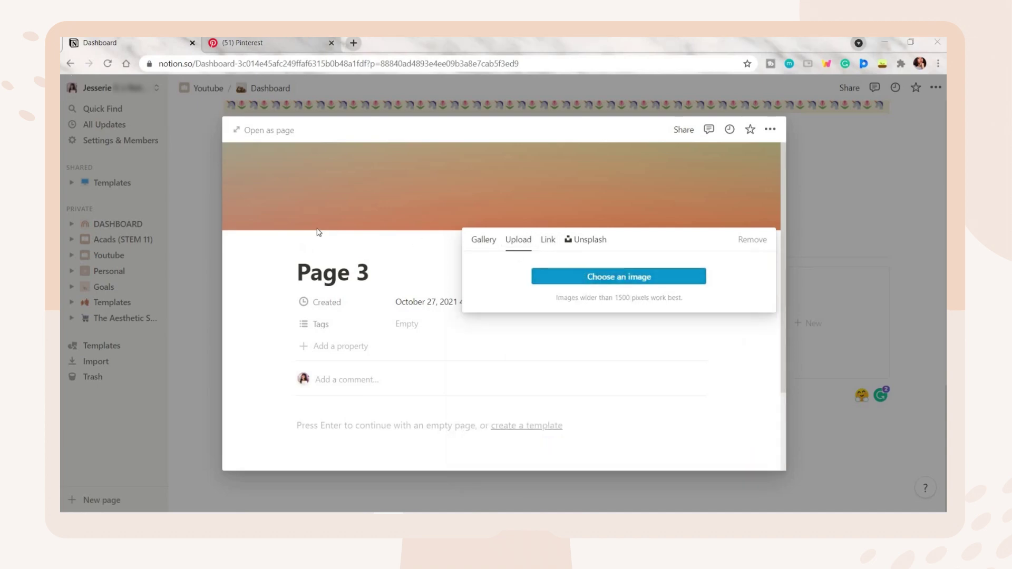
left_click(556, 270)
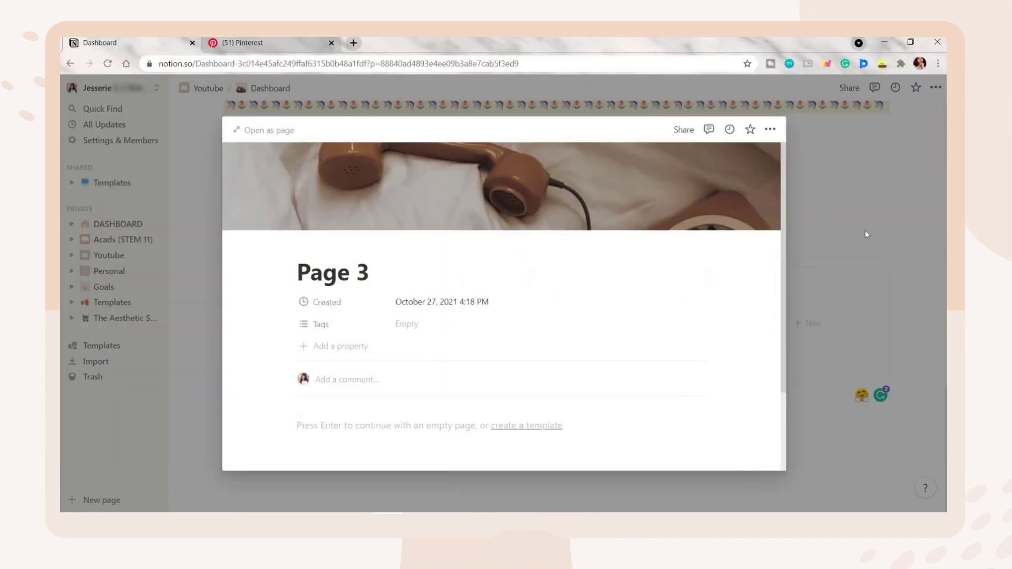
left_click(881, 228)
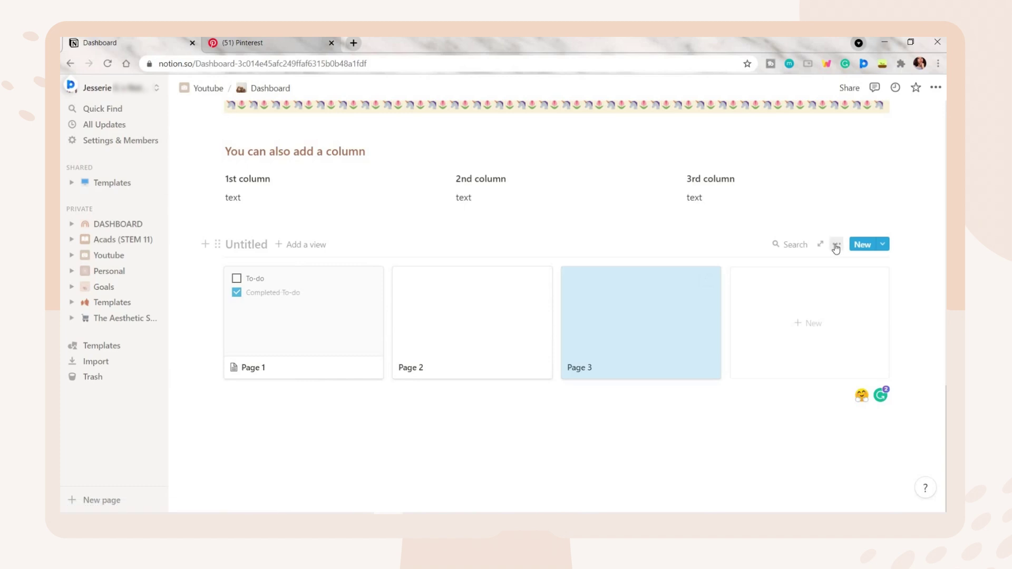
- Set the gallery's card preview to Page cover
left_click(838, 245)
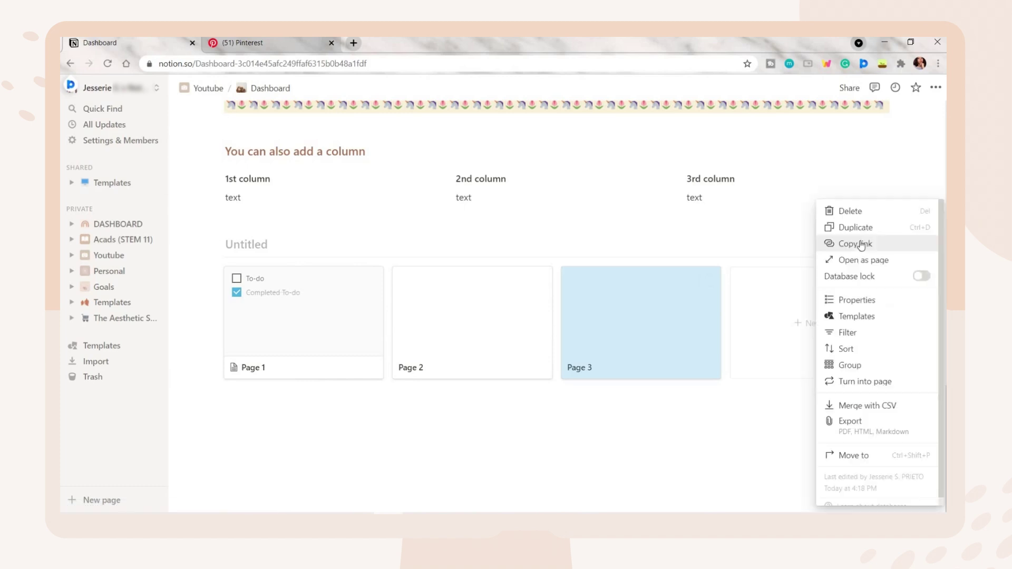
left_click(860, 300)
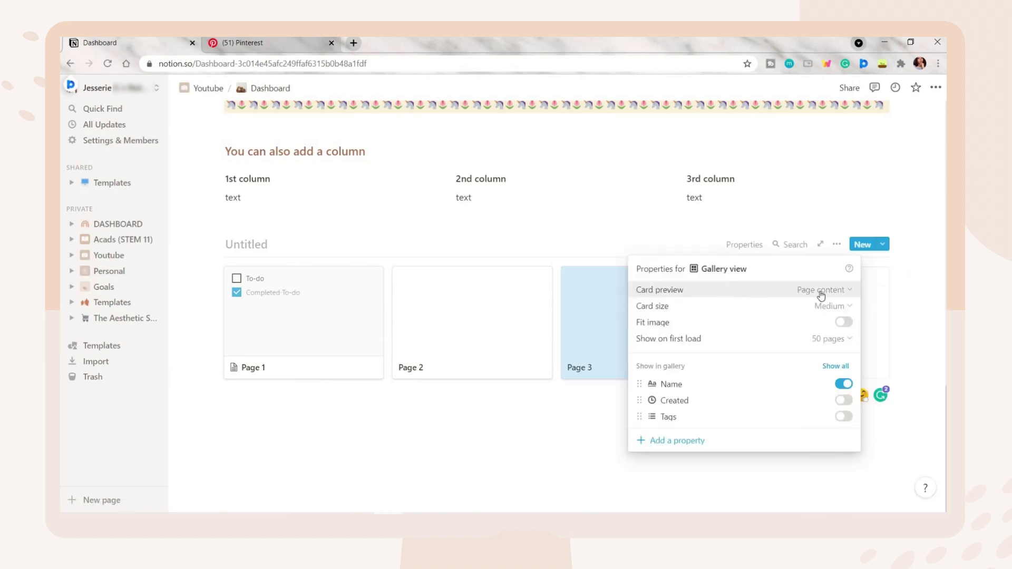
left_click(822, 291)
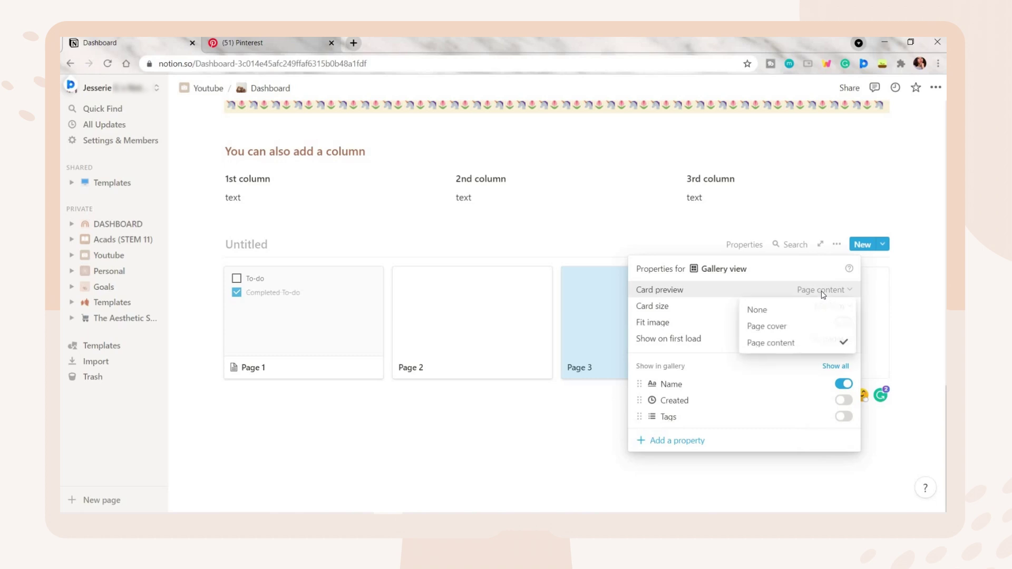
left_click(768, 326)
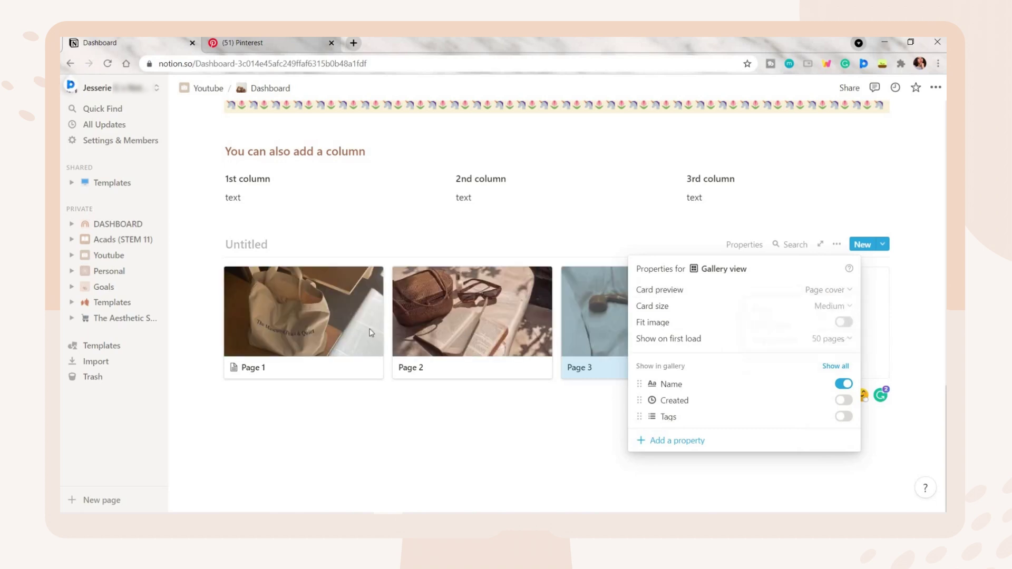
- Try the Small and Large card sizes on the gallery and return it to Medium
left_click(836, 305)
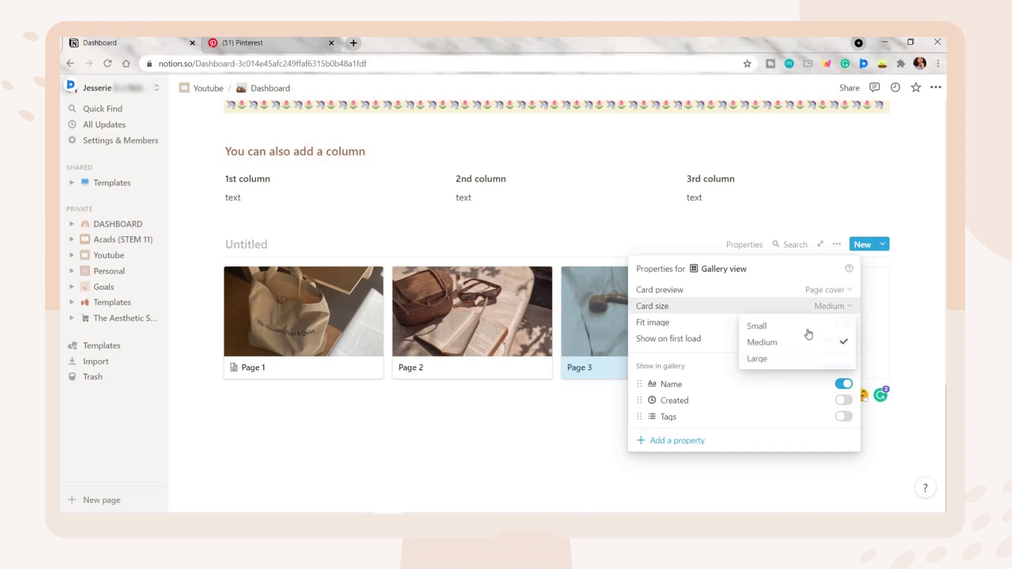
left_click(804, 328)
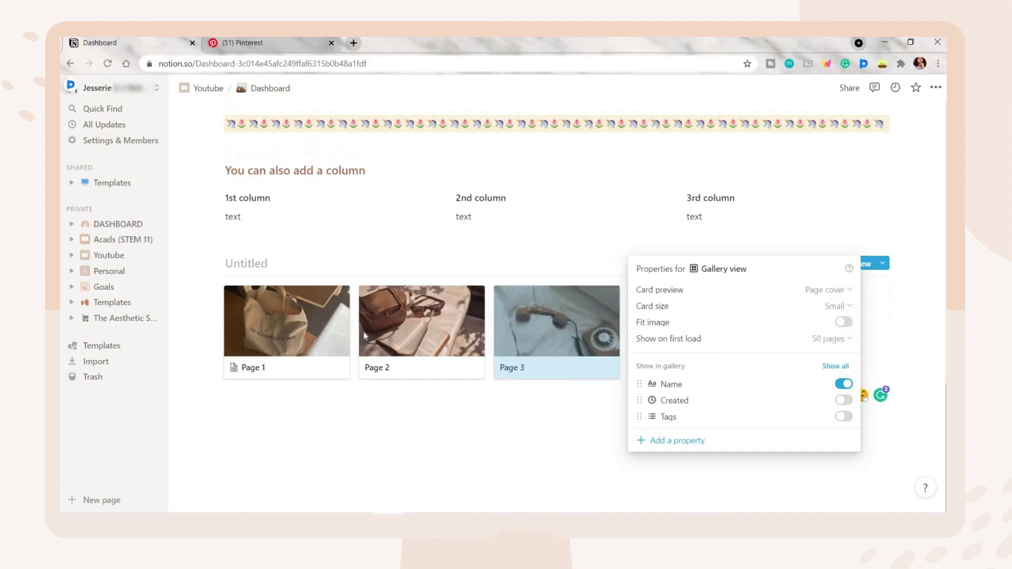
left_click(822, 306)
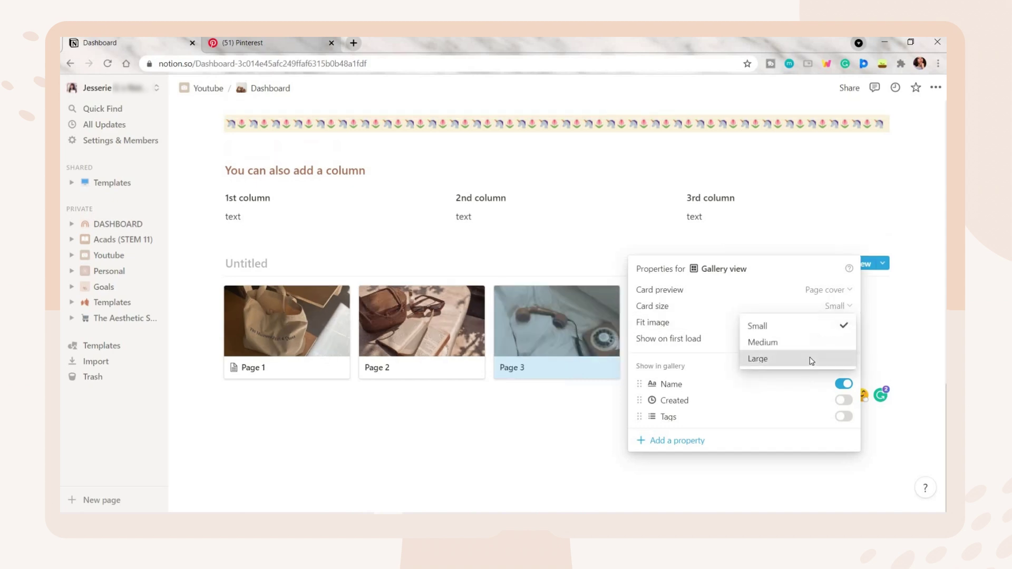
left_click(812, 359)
left_click(833, 306)
left_click(791, 343)
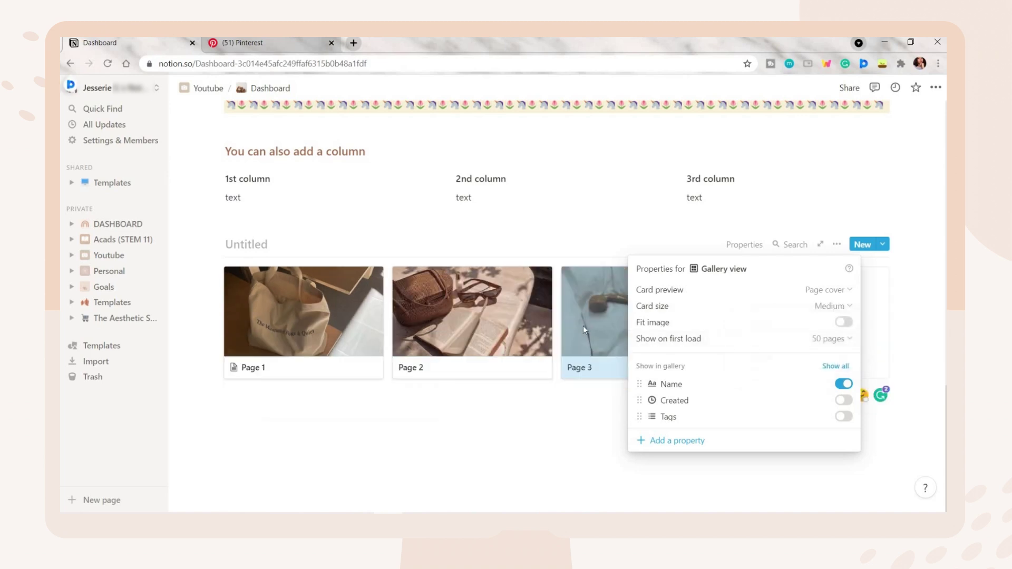
- Try showing Name and Created on the gallery cards, leaving both properties hidden
left_click(844, 384)
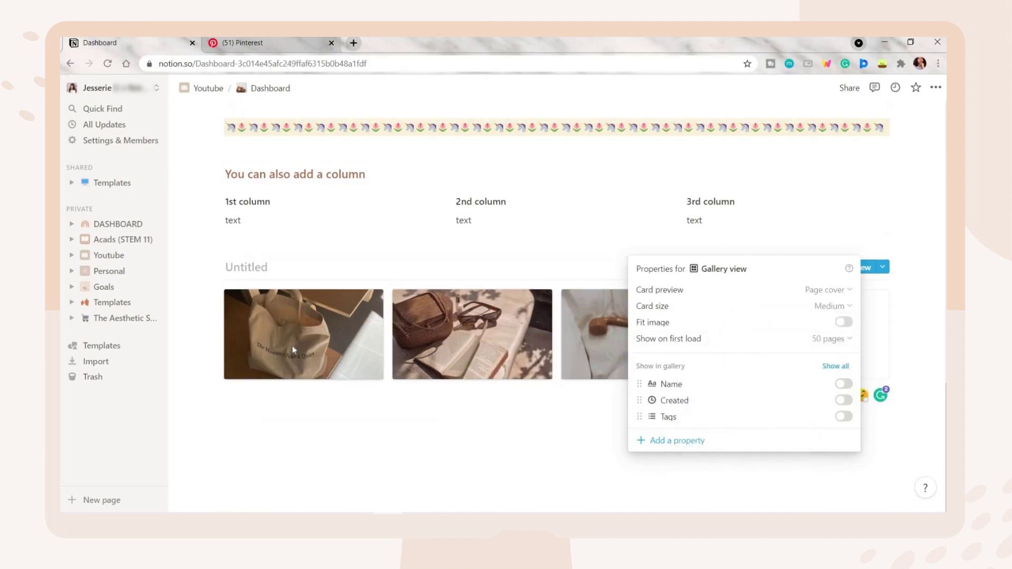
left_click(845, 424)
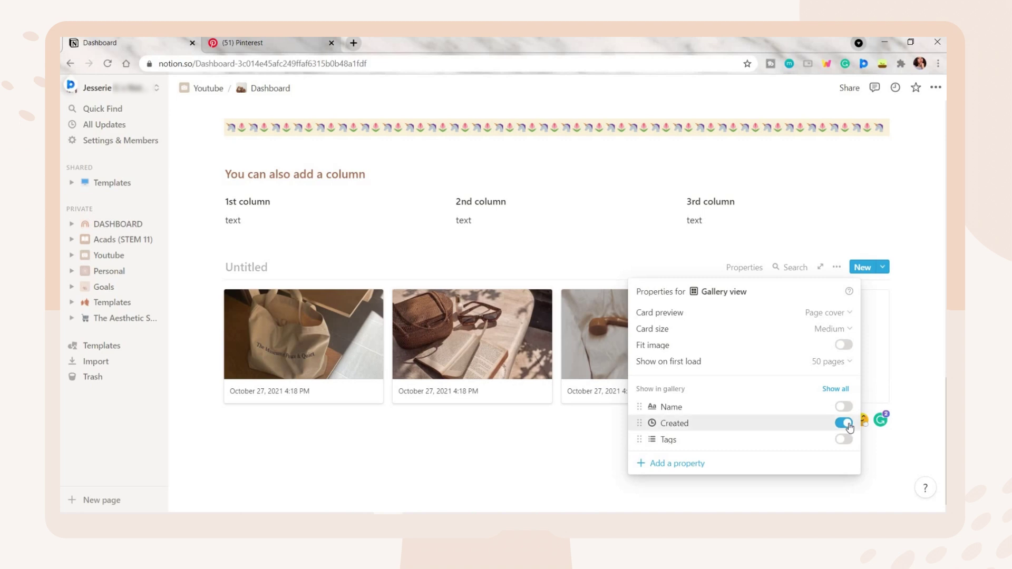
left_click(844, 407)
left_click(844, 424)
left_click(844, 407)
- Reorder the gallery cards as telephone, brown bag with book, tote bag, and title the gallery "Pages"
left_click_drag(448, 333, 211, 329)
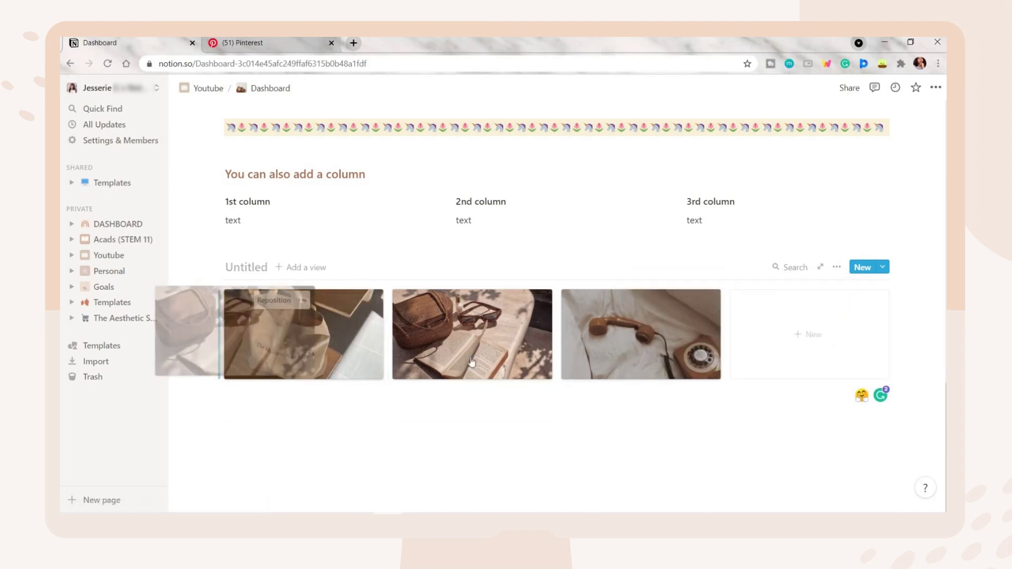
left_click_drag(606, 329, 247, 332)
left_click(250, 270)
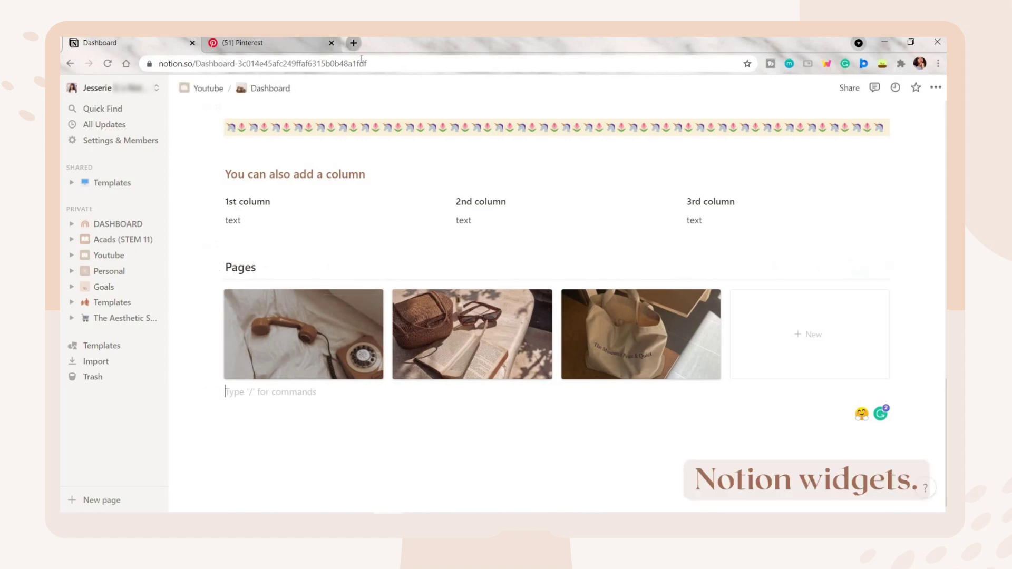
- Open indify.co in a new browser tab
left_click(353, 42)
type("indify.co")
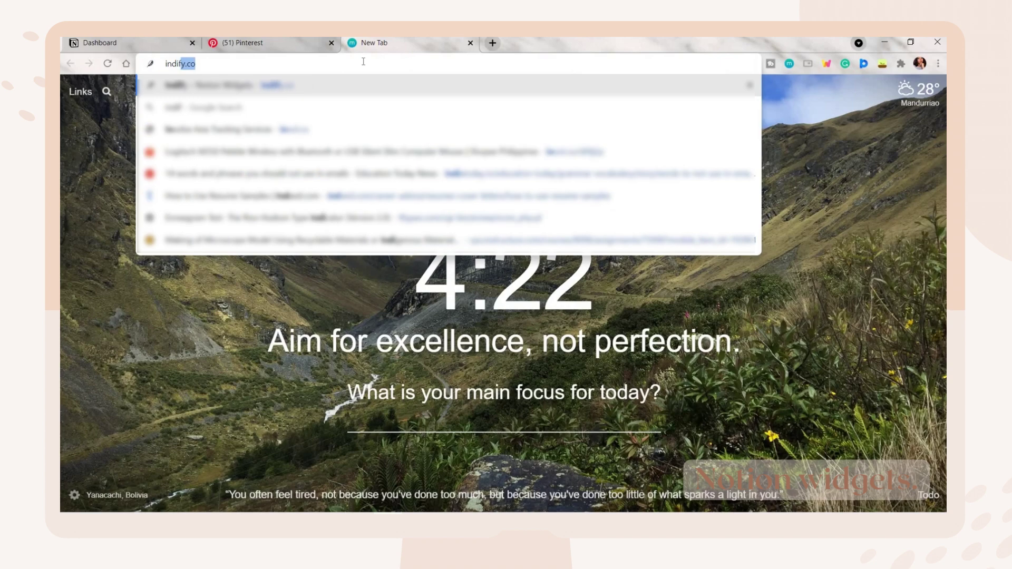
key("Return")
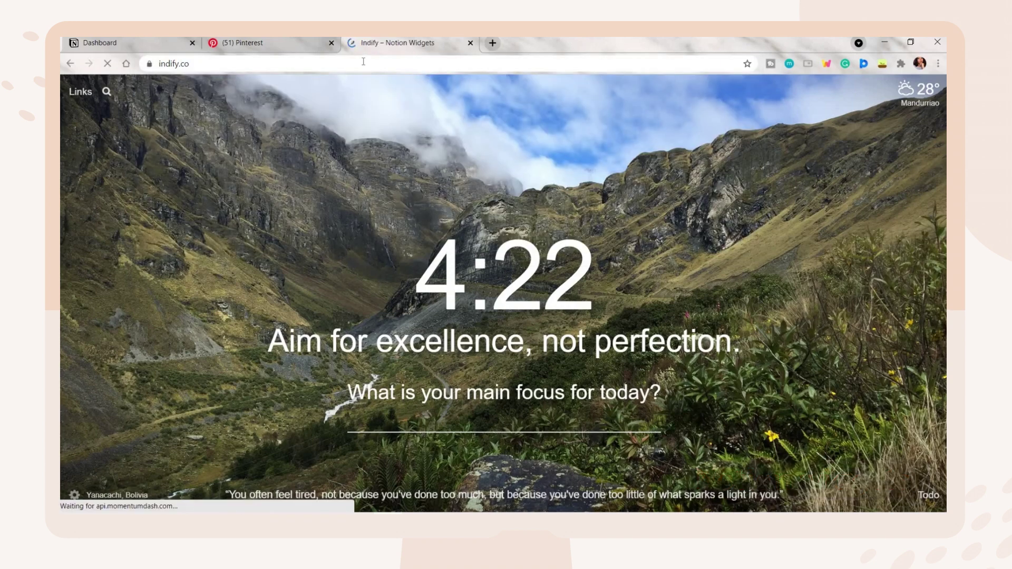
- Look through the available widgets and create a Clock widget from Volume 2
scroll(817, 334, "down", 10)
scroll(290, 264, "down", 6)
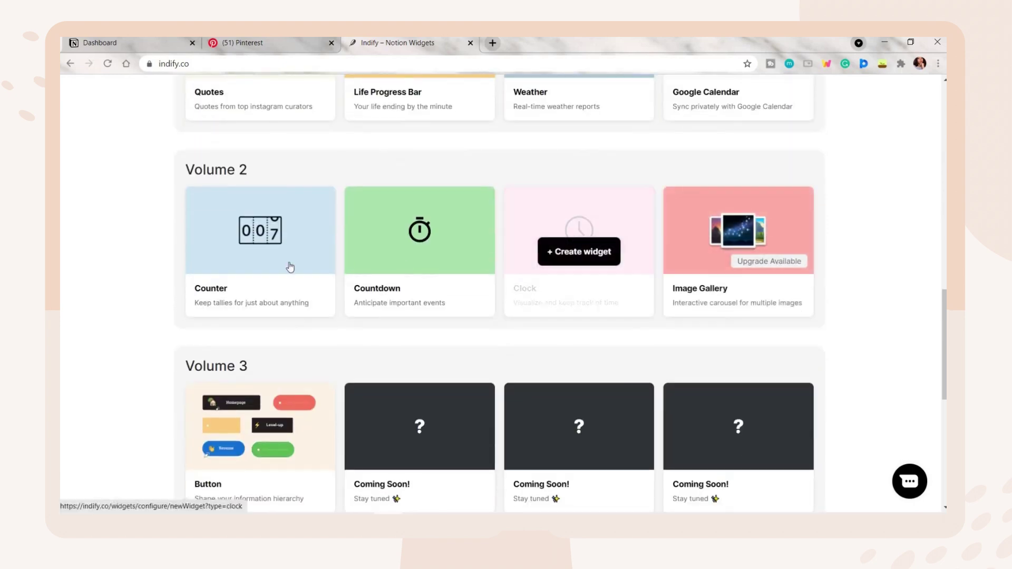
scroll(645, 267, "up", 6)
scroll(644, 269, "down", 1)
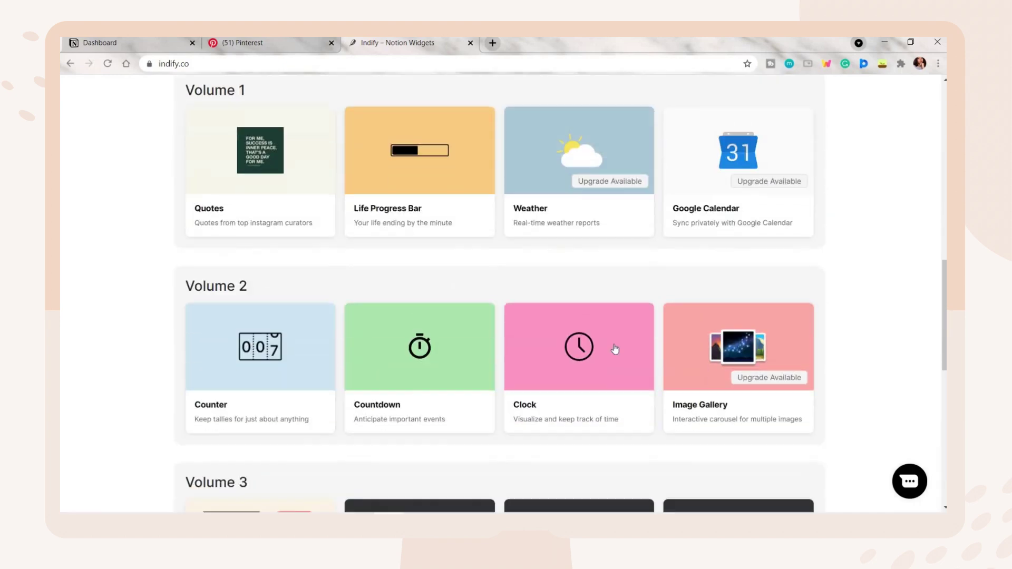
mouse_move(583, 367)
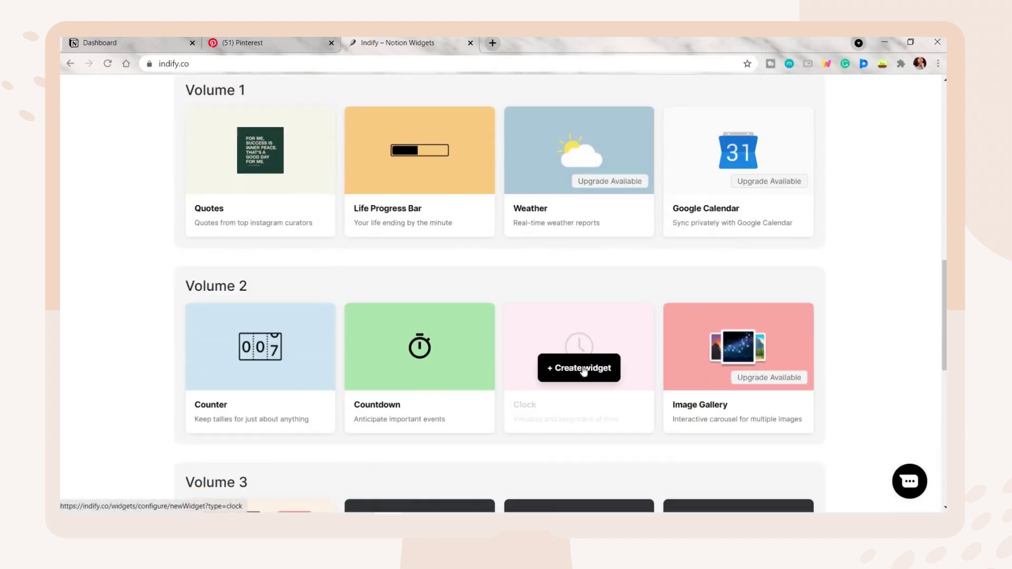
left_click(588, 369)
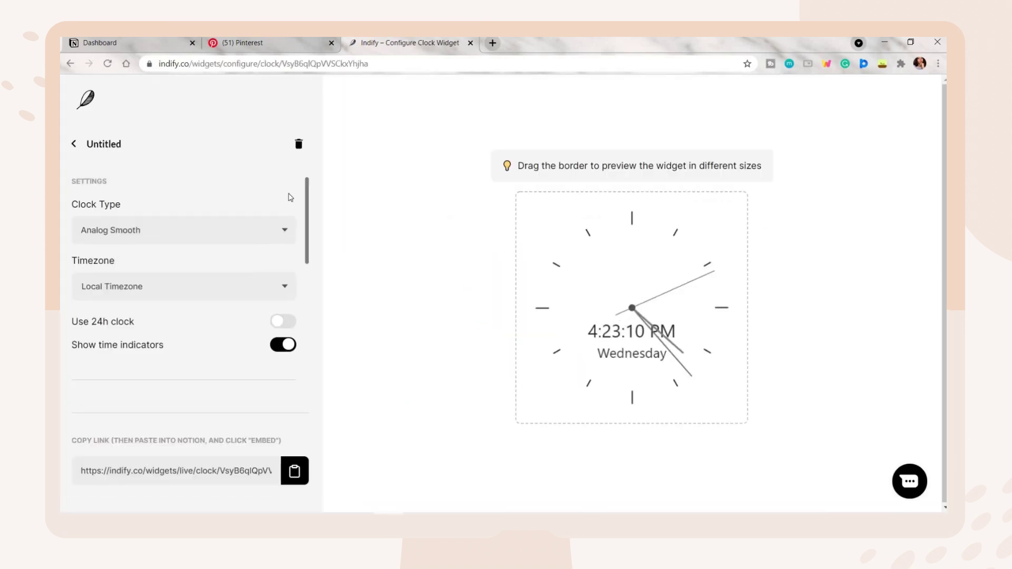
- Try Analog Numbers and other clock types, settling on Digital Solid
left_click(142, 238)
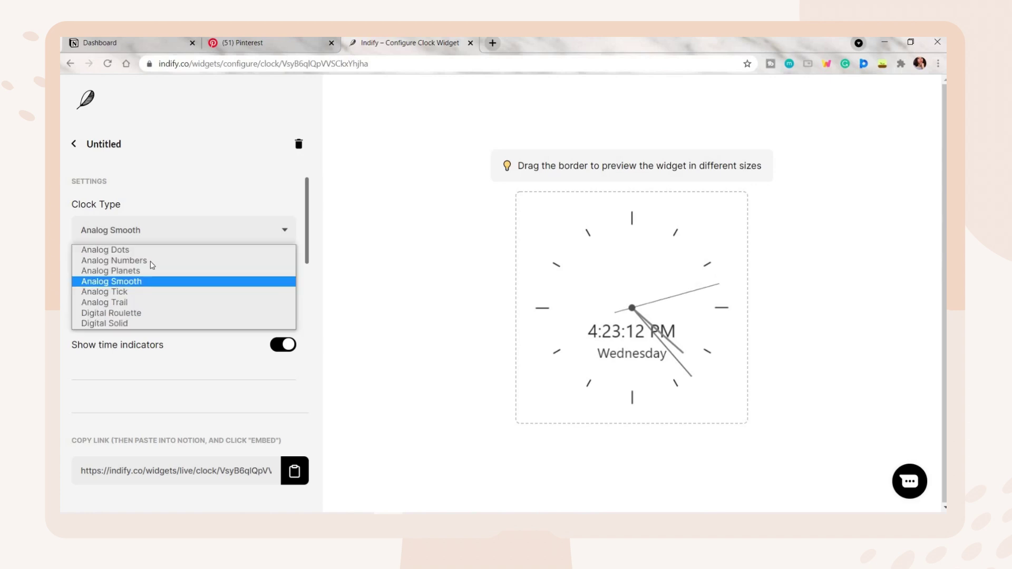
left_click(190, 262)
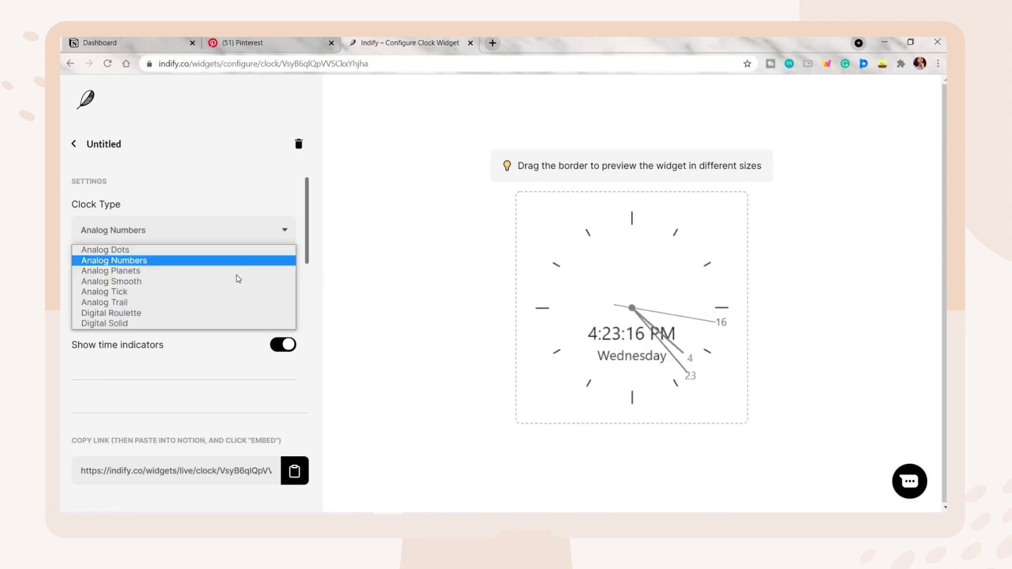
key("Down")
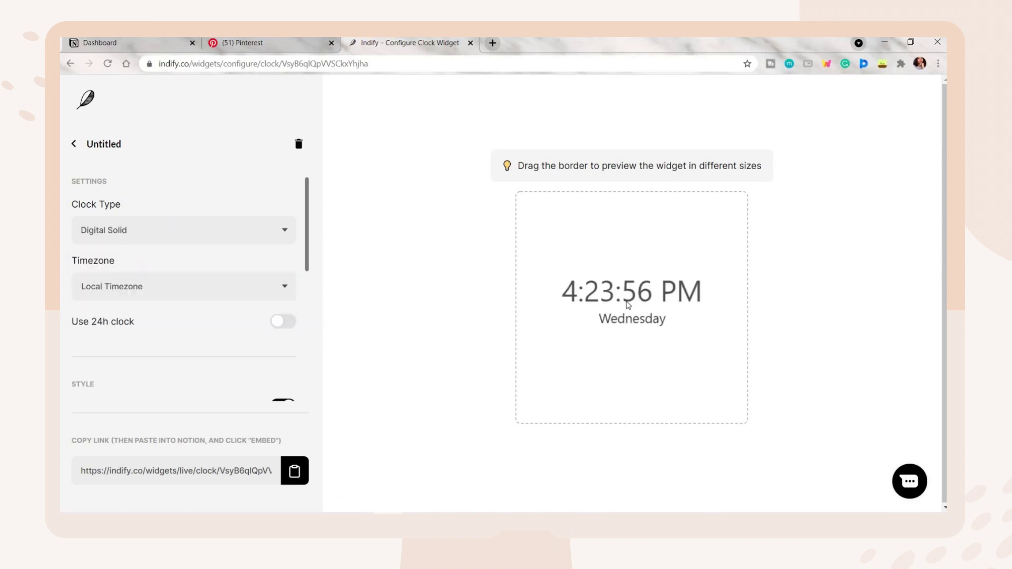
- Set the clock's light mode color to the Notion Dark brown #64473a
scroll(285, 210, "down", 2)
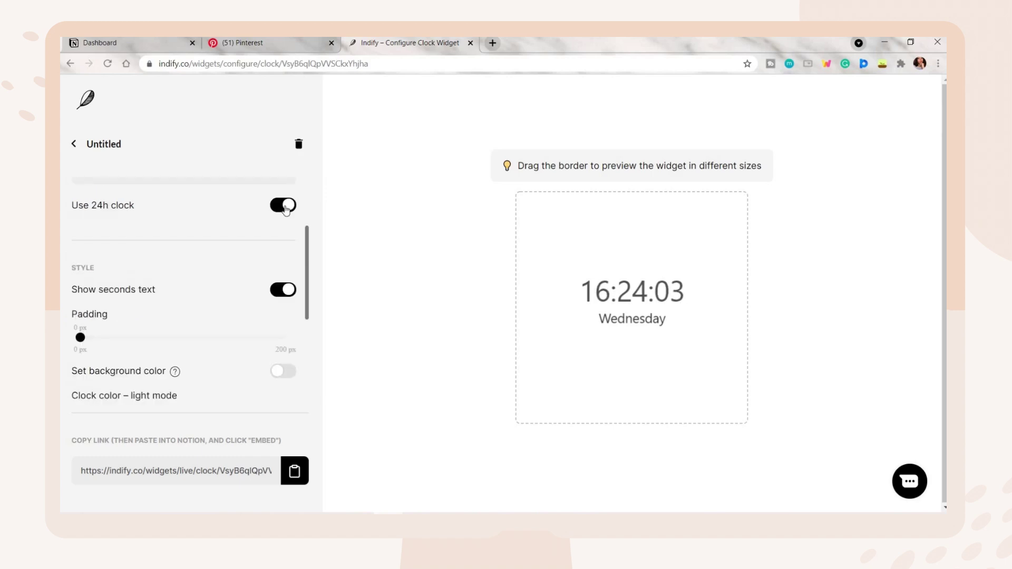
scroll(255, 289, "down", 3)
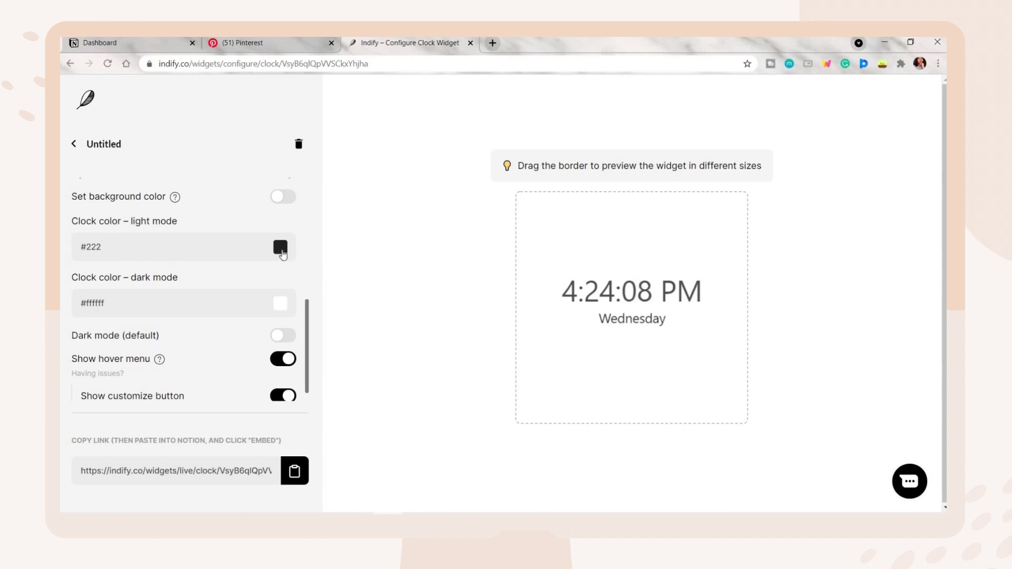
left_click(281, 248)
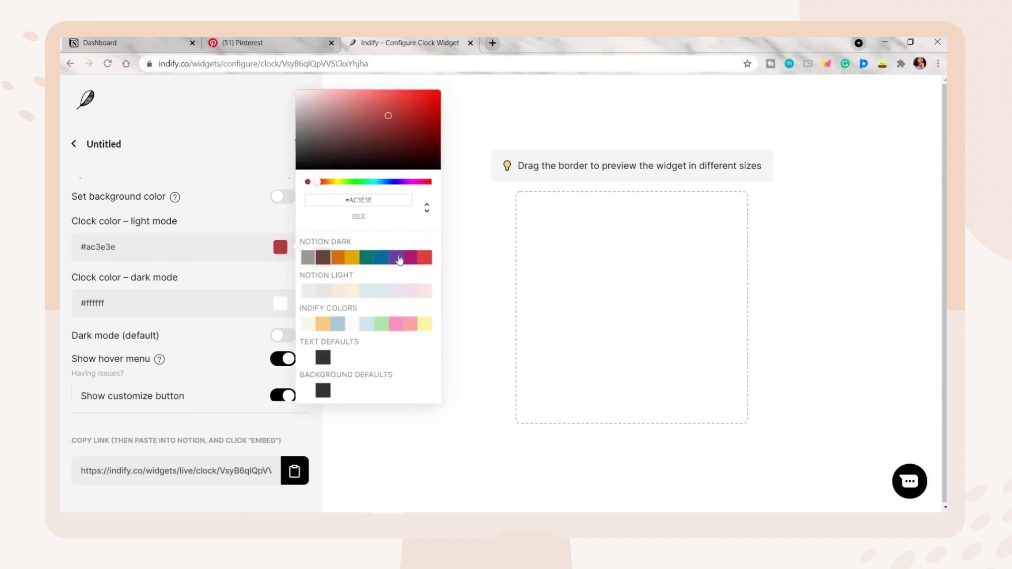
left_click(323, 261)
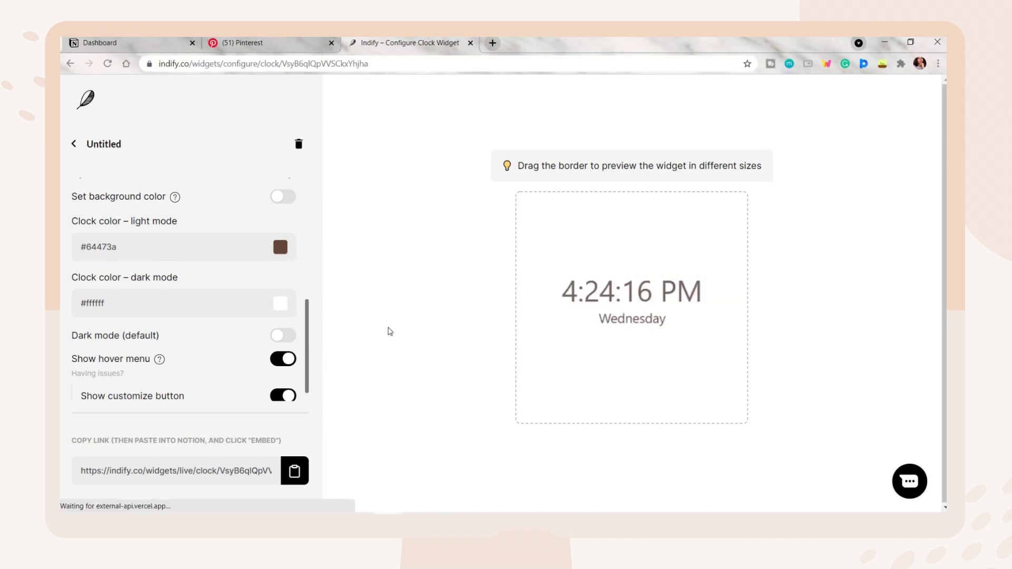
- Set the clock's timezone to an Asia zone at +08
scroll(154, 248, "up", 5)
left_click(153, 237)
type("asia")
scroll(185, 305, "down", 5)
left_click(181, 304)
- Set the clock's dark mode color to #f7f7eb, leaving dark mode off by default
scroll(283, 338, "down", 5)
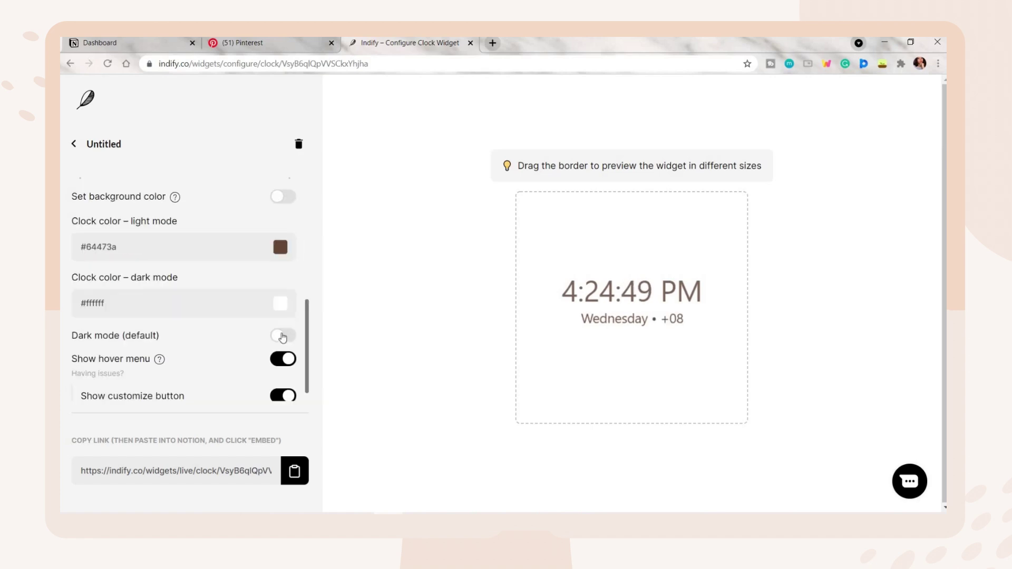
left_click(273, 340)
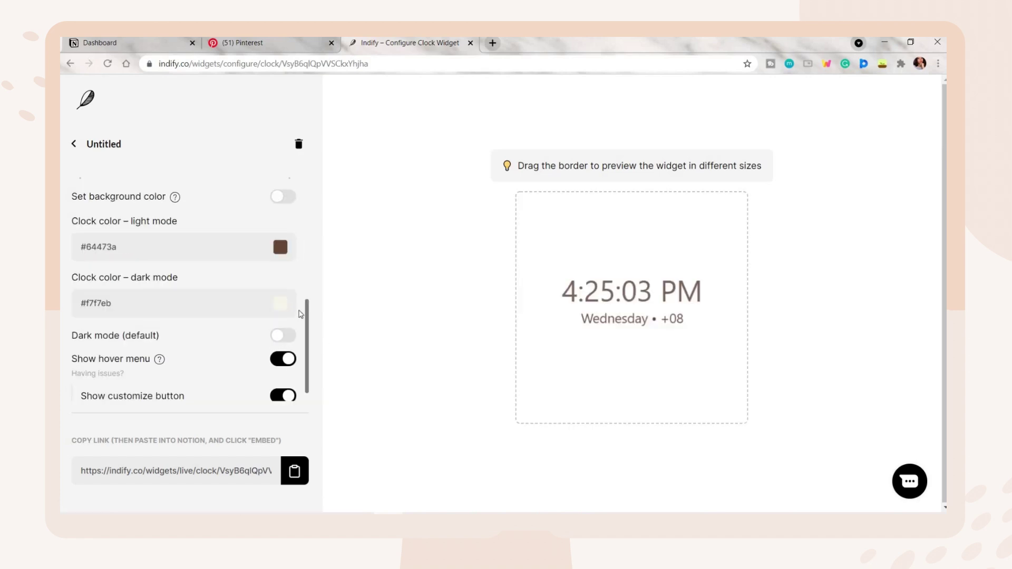
scroll(244, 323, "down", 1)
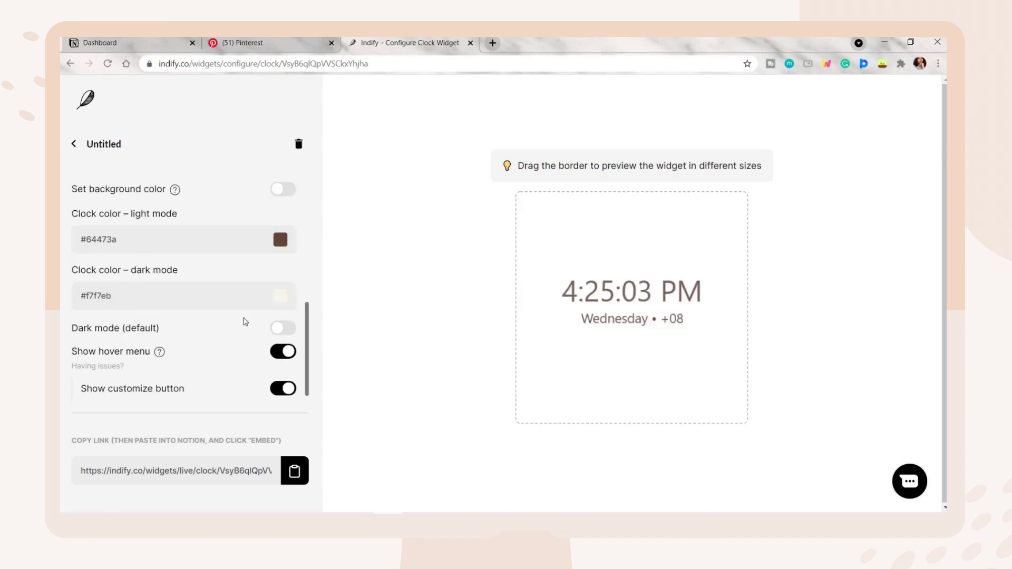
- Copy the Indify clock widget's link and create an embed from it under "Add a widget" on the Notion Dashboard page
left_click(294, 471)
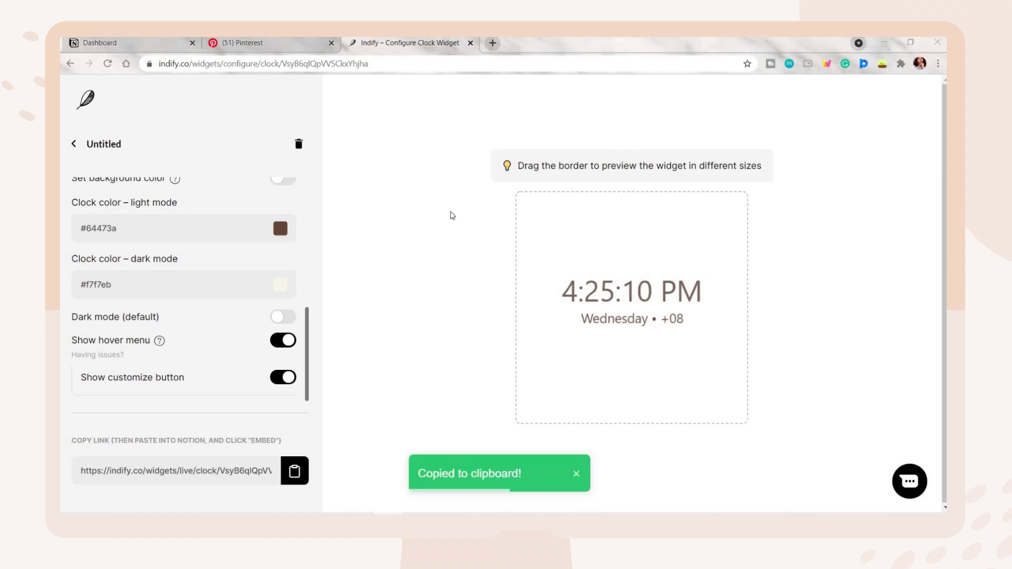
left_click(159, 45)
scroll(474, 316, "down", 1)
left_click(238, 418)
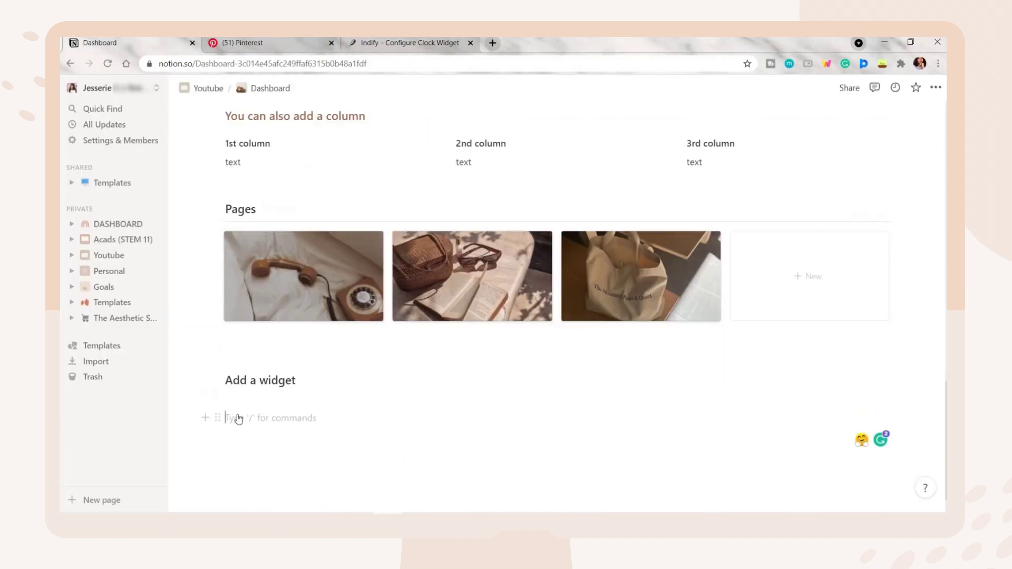
key("ctrl+v")
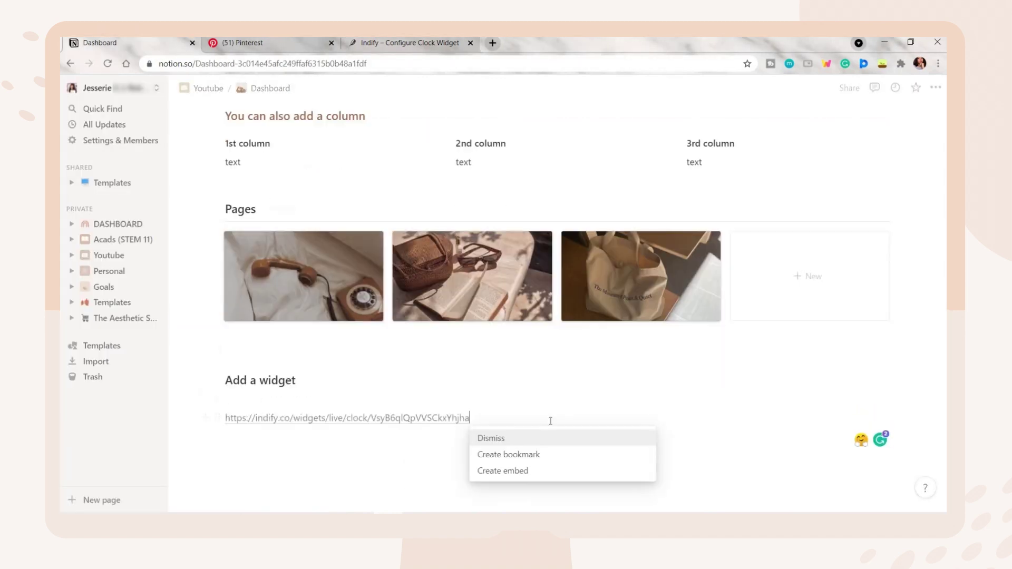
left_click(503, 474)
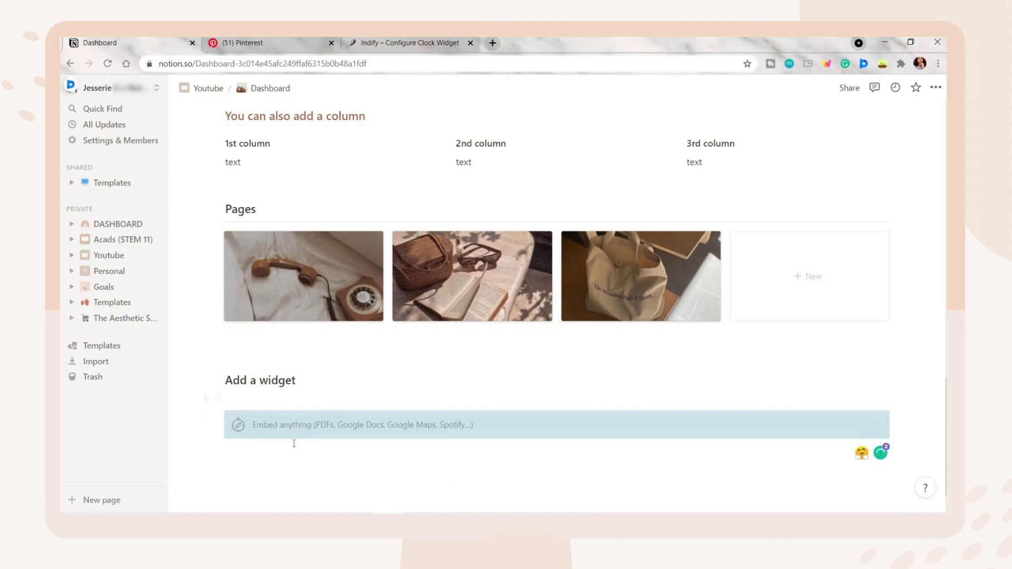
scroll(399, 312, "down", 3)
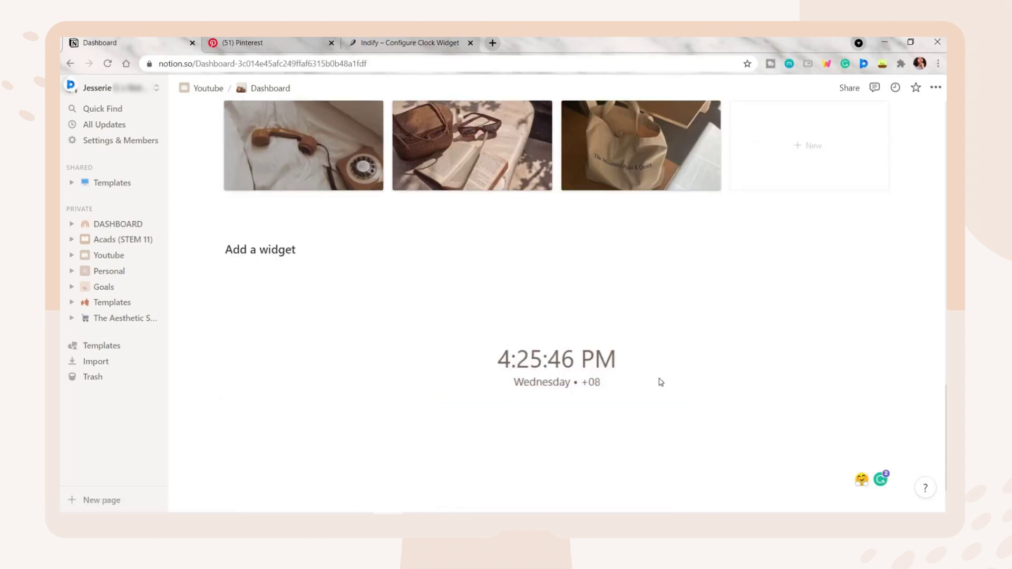
- Shrink the embedded clock and move it into its own column beside the 3rd column
left_click_drag(668, 373, 587, 422)
left_click_drag(620, 458, 628, 416)
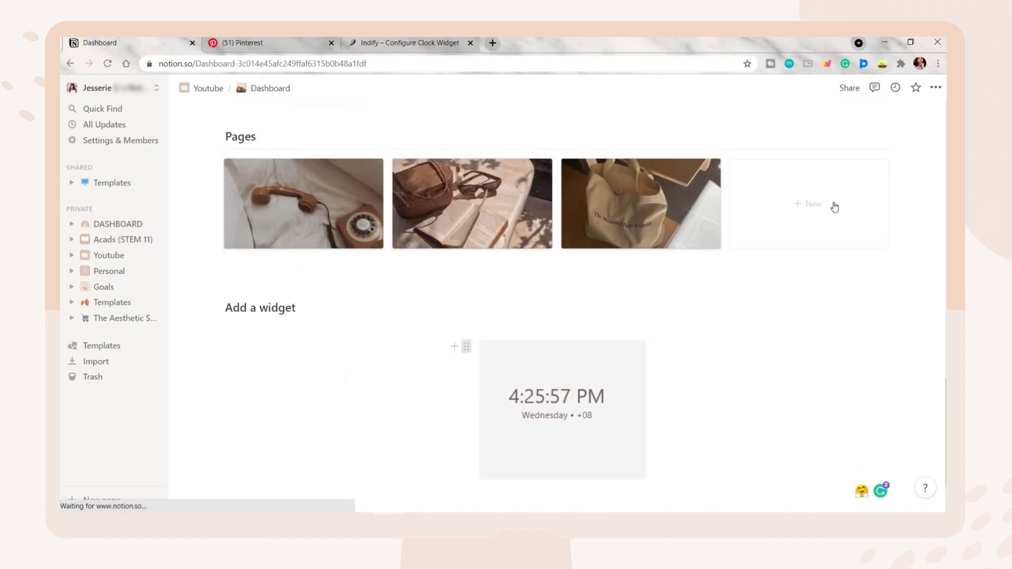
left_click_drag(835, 207, 894, 406)
scroll(893, 369, "down", 4)
- Add the line "Add some photos" below the Pages gallery and start a new block under it
left_click(814, 312)
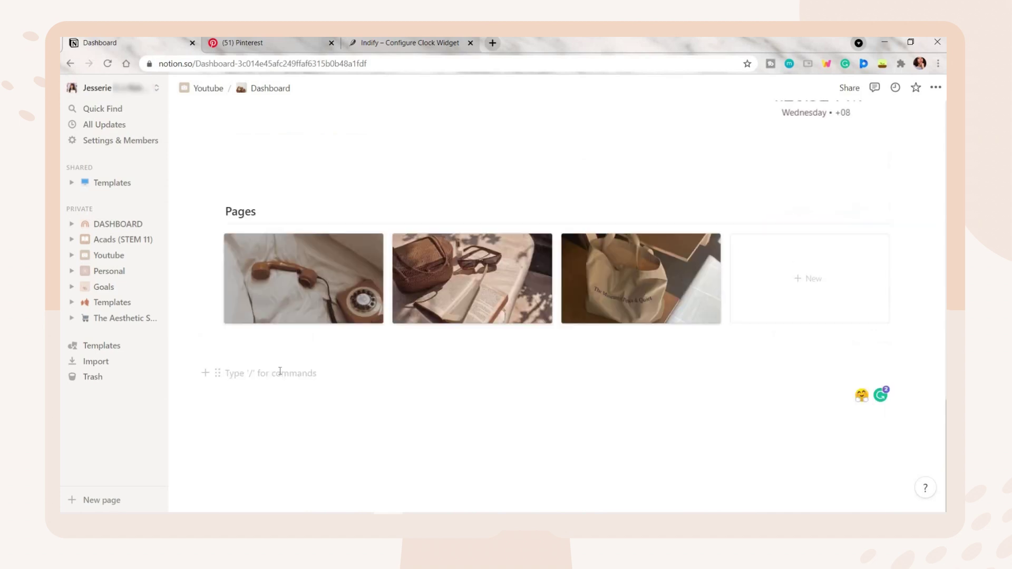
type("Add some photos")
key("Return")
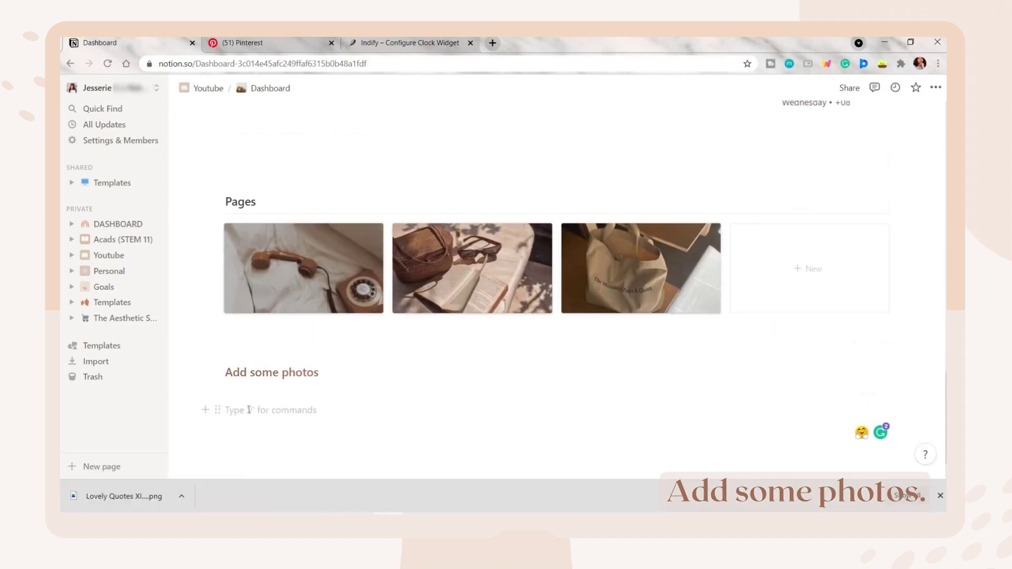
- Upload the beige quote picture into an image block under "Add some photos" and shrink it to a smaller centered image
type("/im")
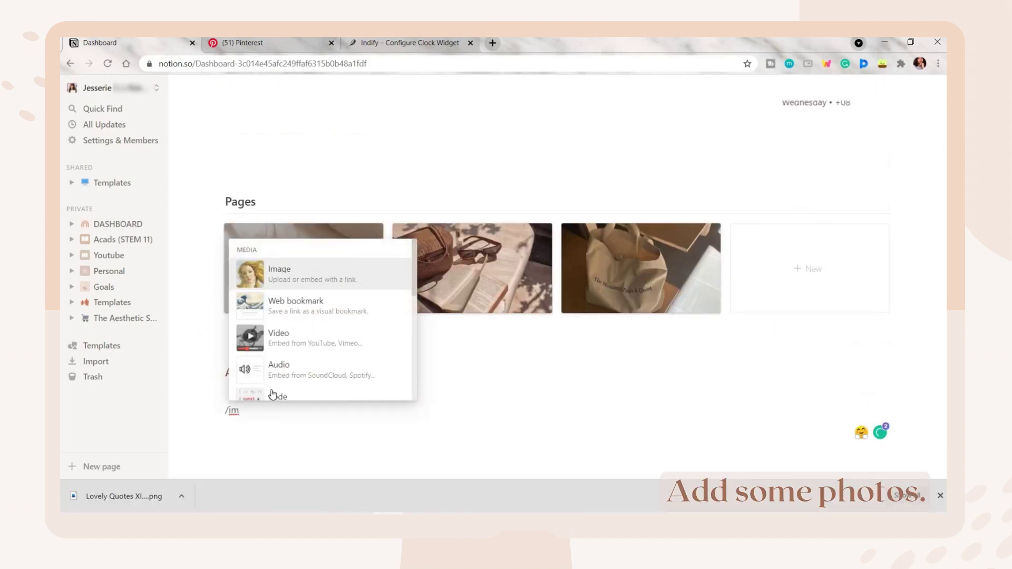
key("Return")
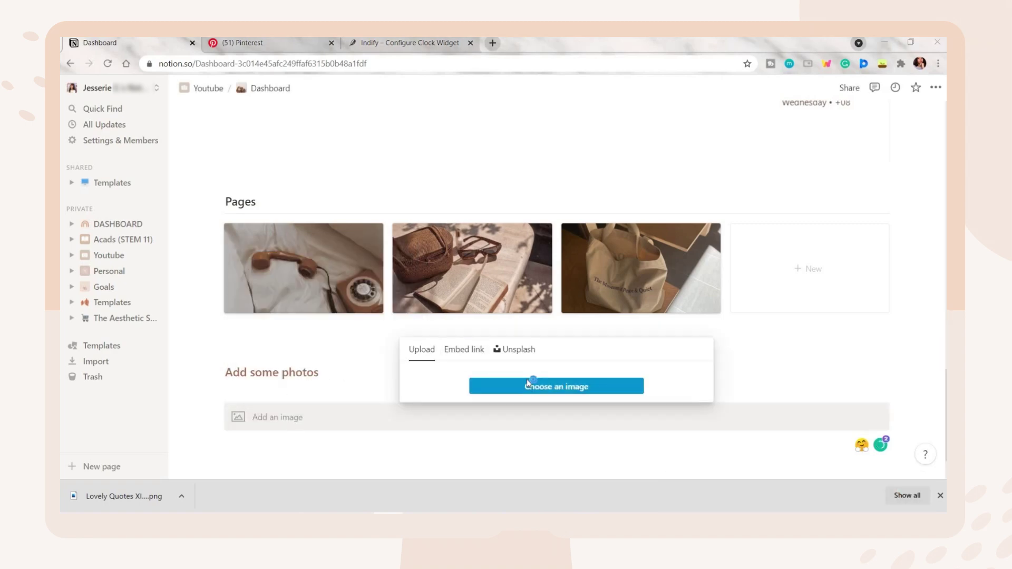
left_click(564, 384)
double_click(298, 122)
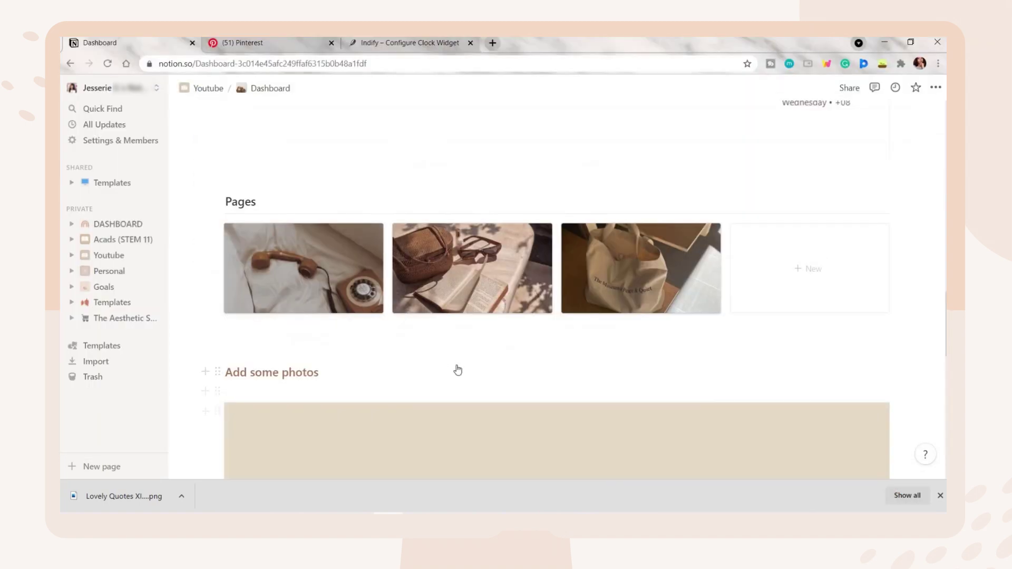
scroll(457, 371, "down", 9)
left_click_drag(594, 256, 517, 313)
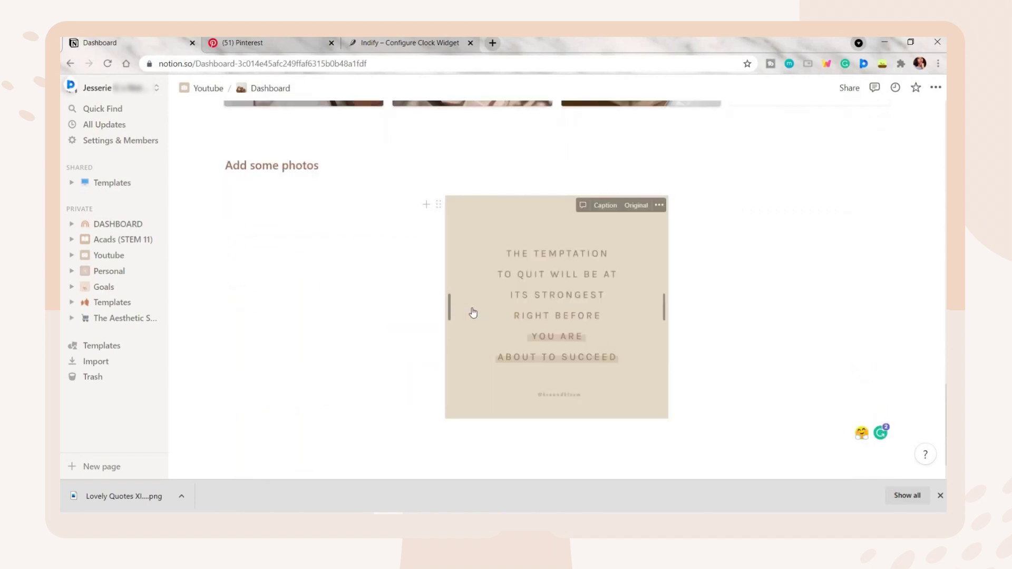
- Add the line "Make use of other features" below the quote image
left_click(249, 383)
type("Make use of other fea")
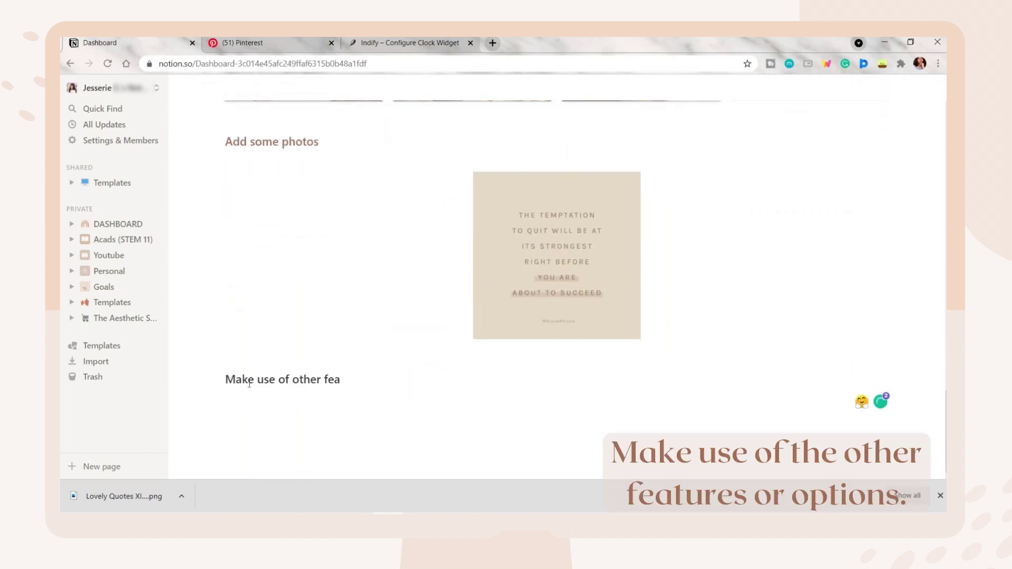
type("tures")
key("Return")
- Browse the available block types, from basic blocks through inline, database and media options to background colors
type("/")
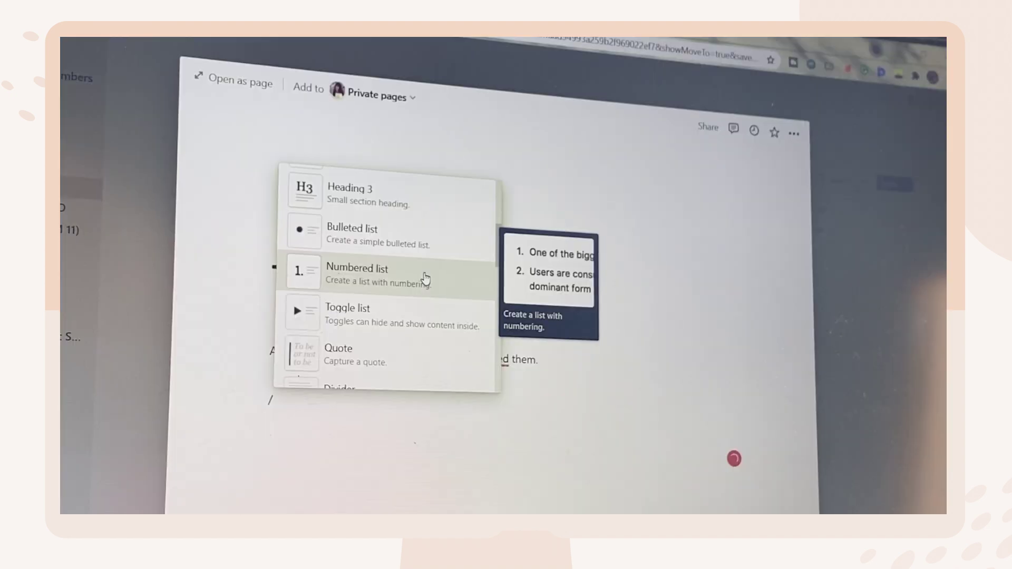
scroll(426, 278, "down", 10)
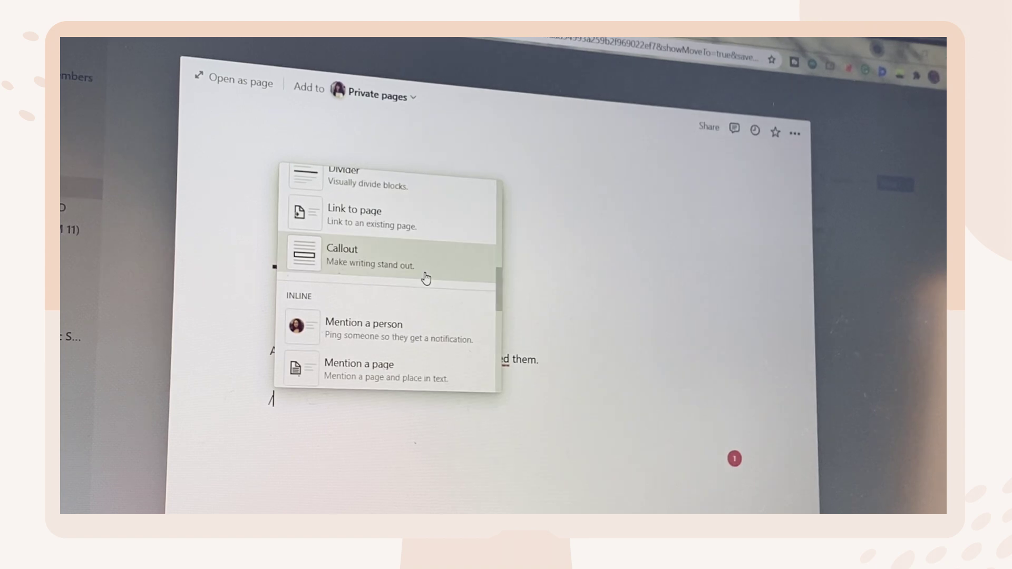
scroll(426, 276, "down", 15)
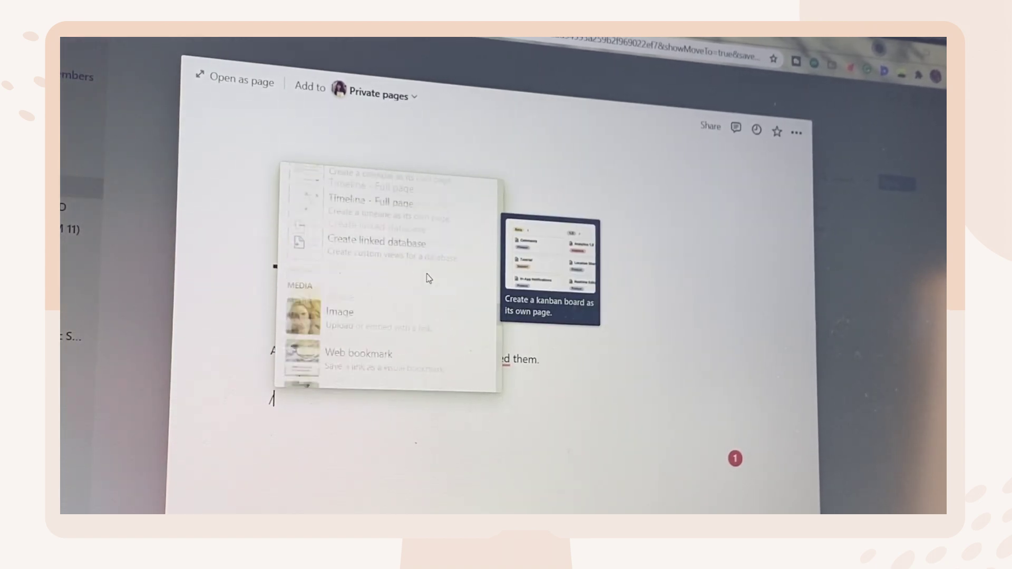
scroll(428, 278, "down", 20)
scroll(427, 279, "up", 5)
scroll(426, 278, "down", 10)
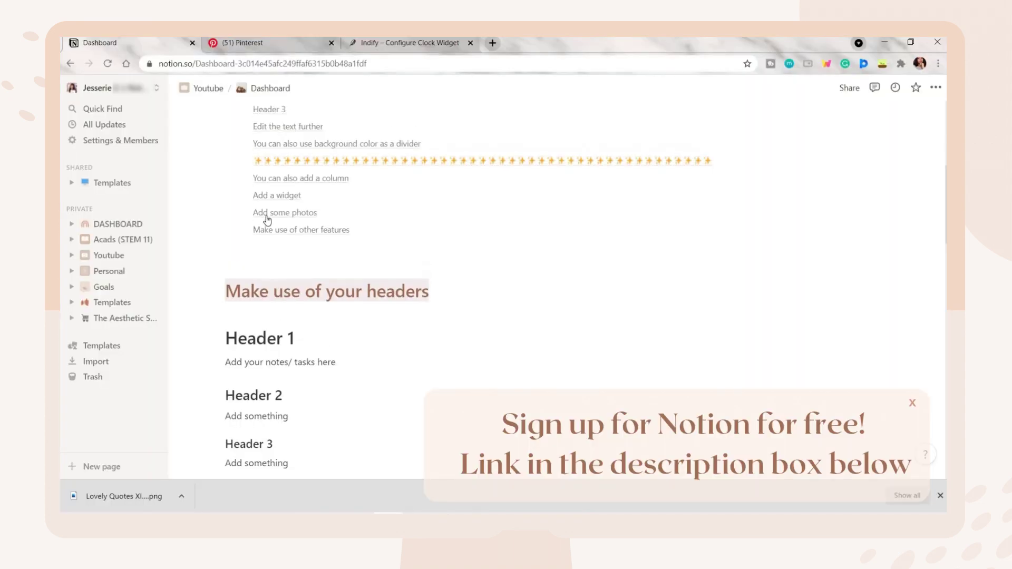
scroll(267, 220, "up", 2)
- Use the table of contents on the Dashboard page to jump to the "Add some photos" section
left_click(307, 194)
scroll(312, 242, "up", 10)
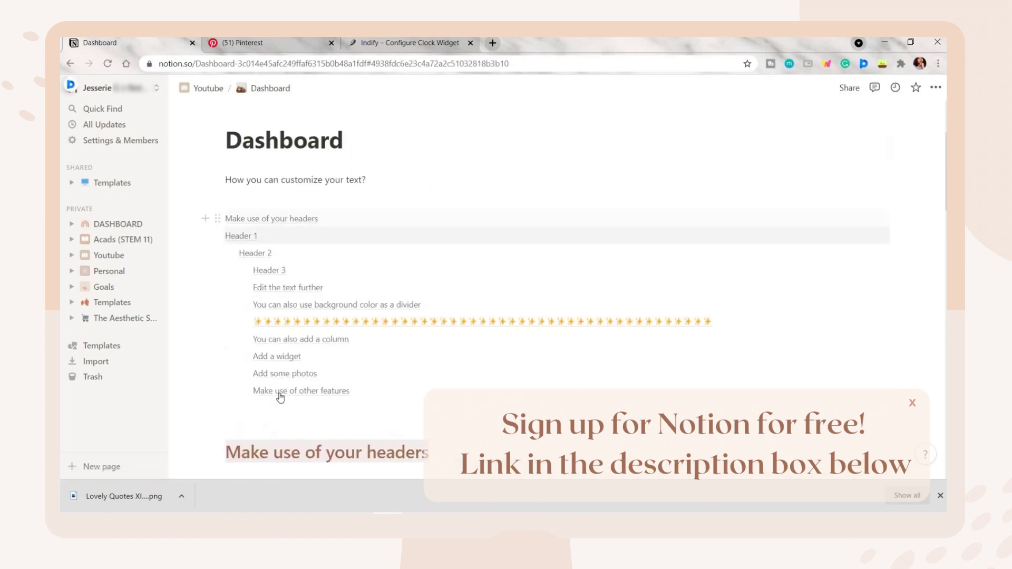
left_click(280, 371)
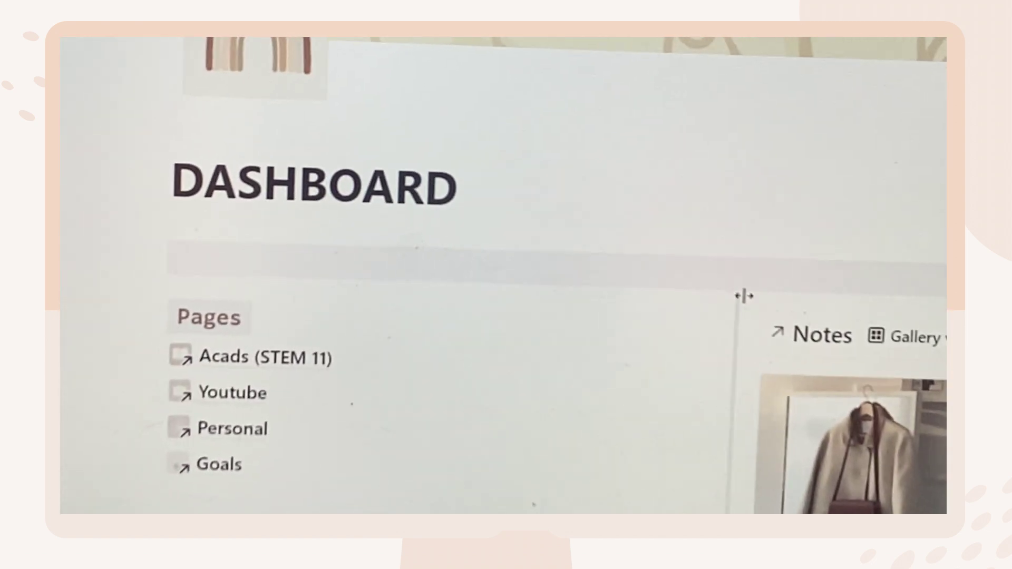
- Open the Youtube page from the DASHBOARD page list and look through its sections
left_click(258, 406)
scroll(326, 270, "down", 15)
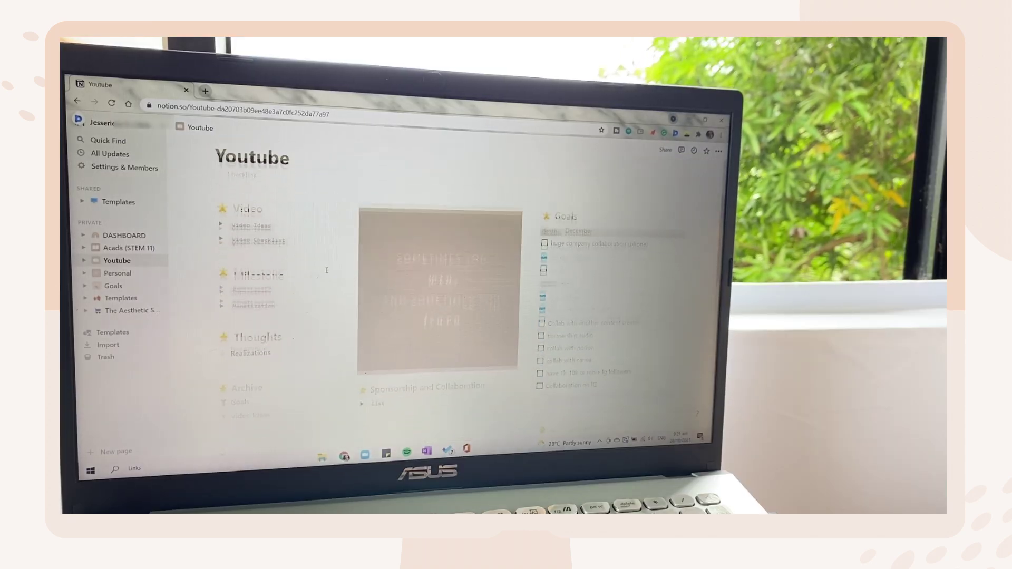
- Fill the bulleted list under Note with "More reminders", "2nd reminder", "3rd" and "etc."
left_click(237, 253)
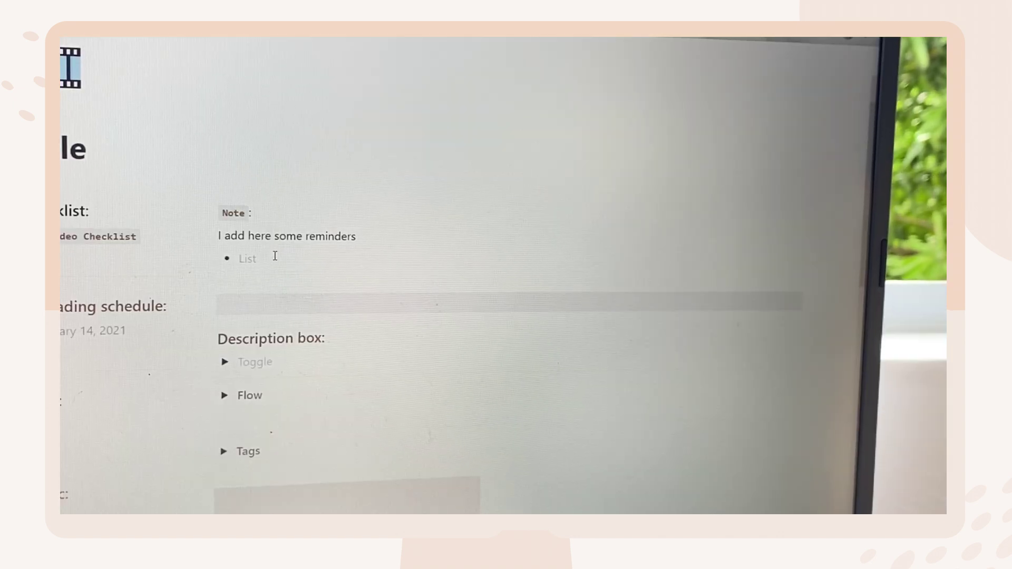
type("More reminders")
key("Return")
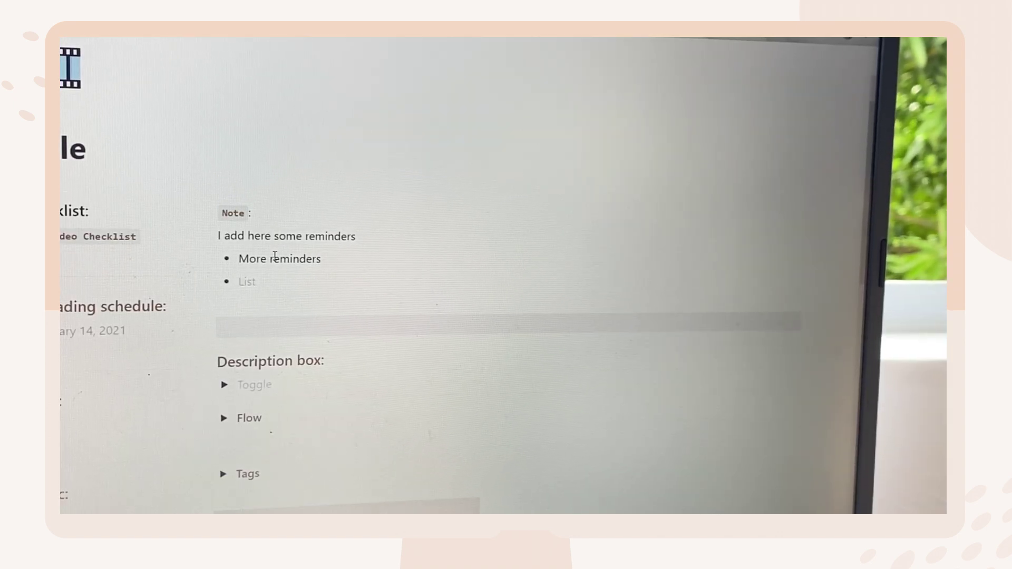
type("2nd reminder")
key("Return")
type("3rd")
key("Return")
type("etc.")
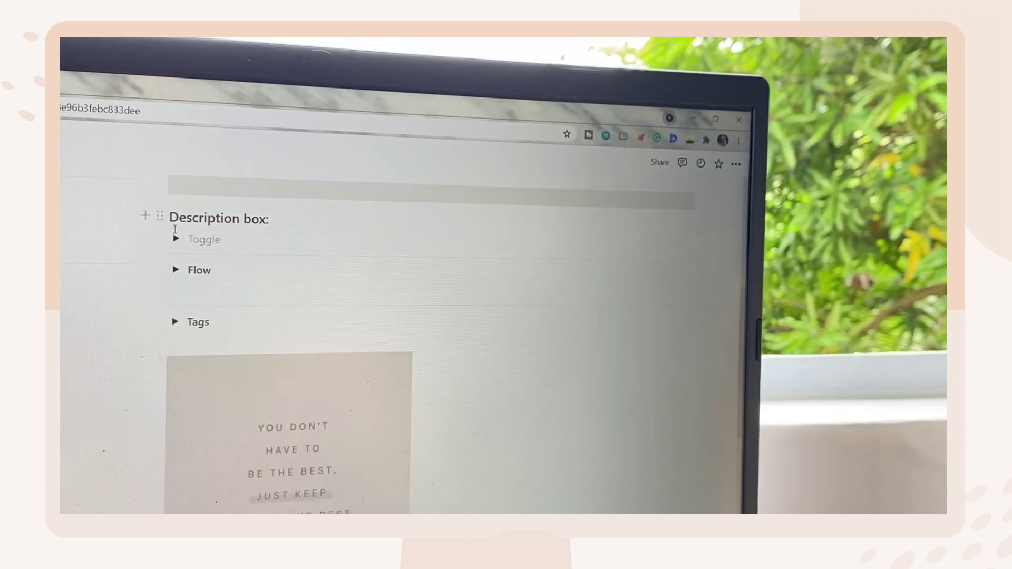
- Look through Notion's keyboard shortcuts reference and the videos on Notion's YouTube channel
left_click(176, 238)
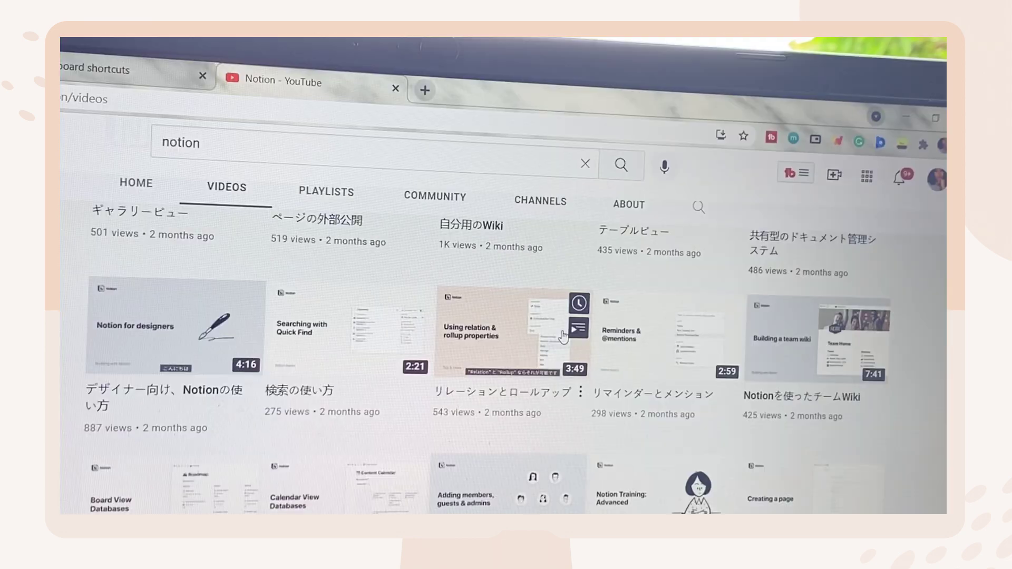
scroll(563, 335, "down", 3)
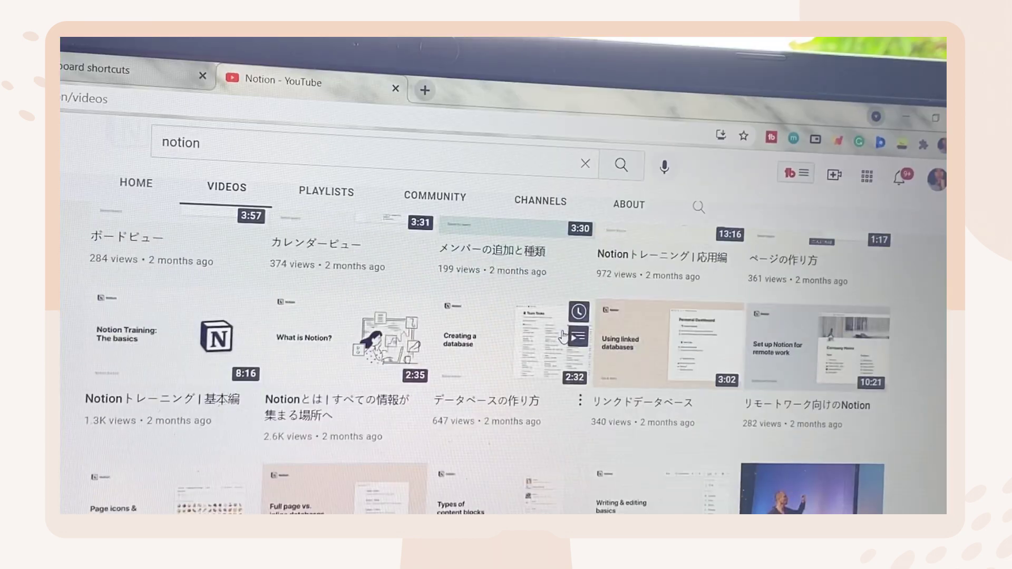
scroll(563, 336, "down", 5)
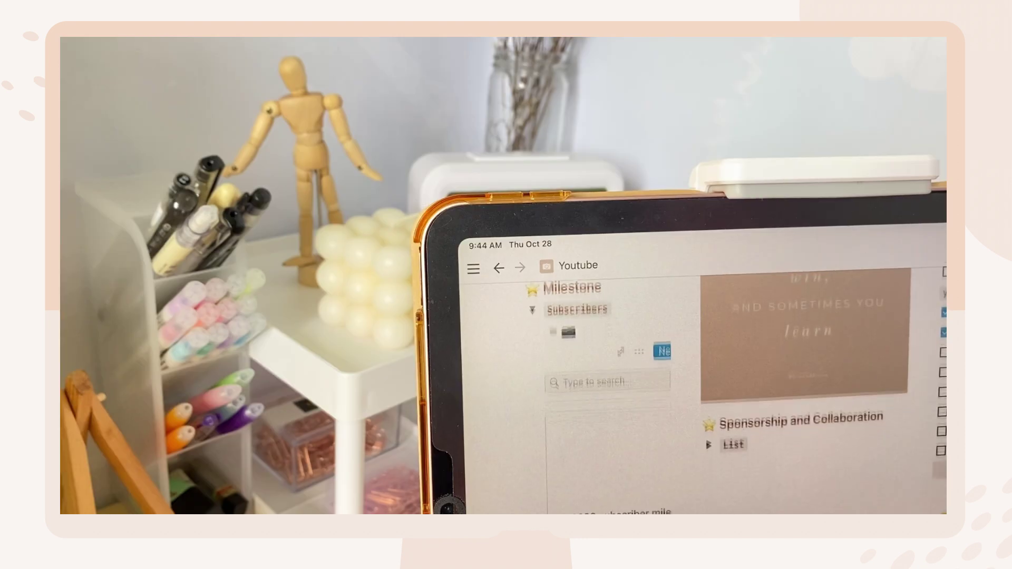
scroll(686, 395, "down", 10)
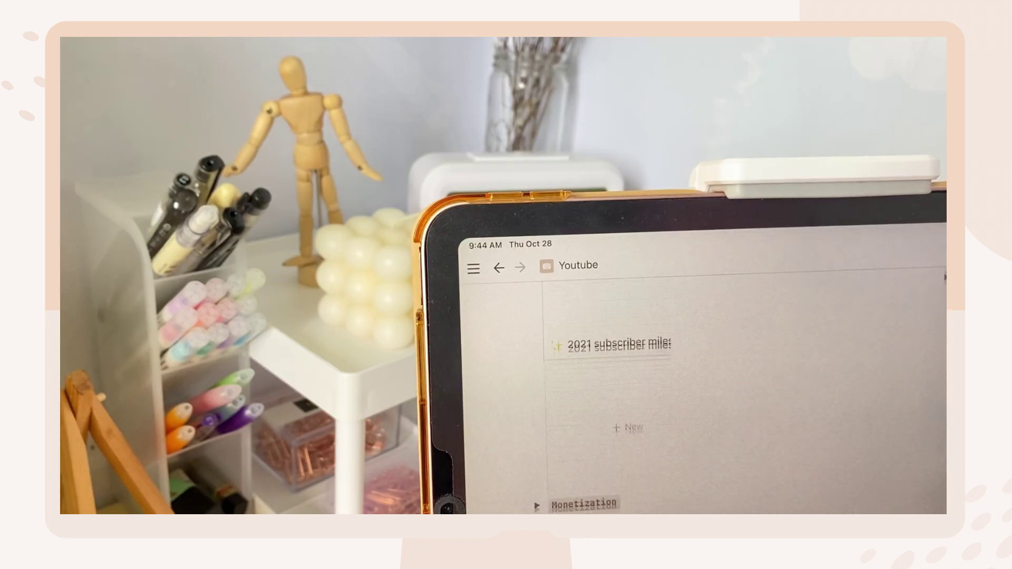